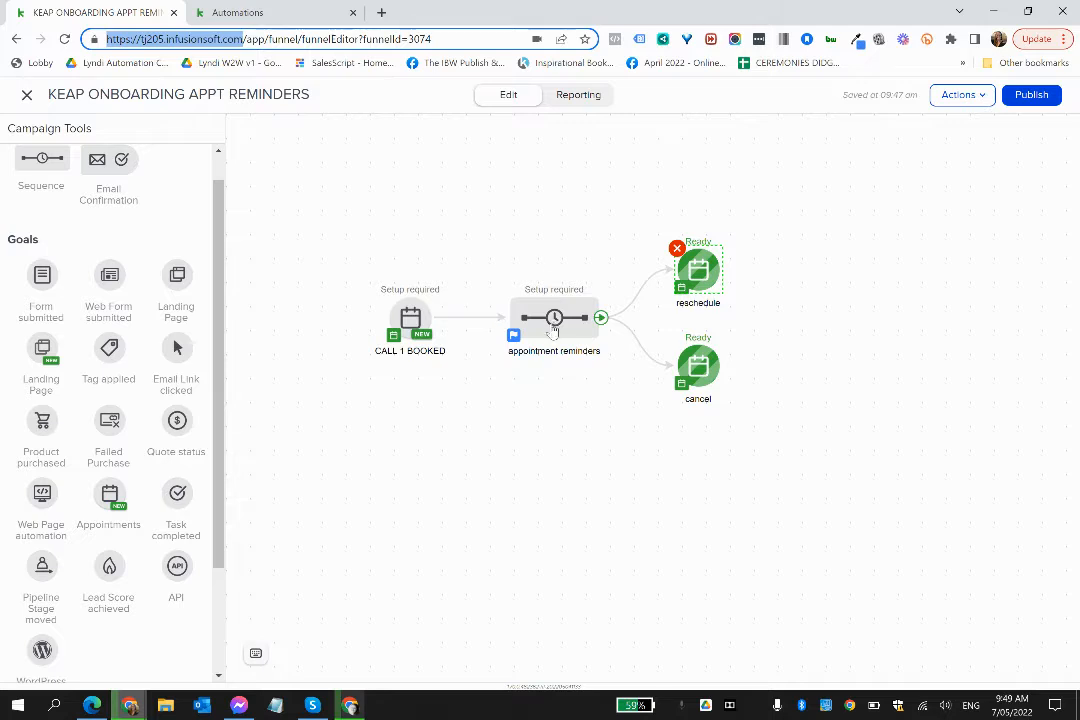
- Open the appointment reminders sequence and review the settings of its appointment timer without saving changes
{"action": "left_click", "coordinate": [554, 317]}
{"action": "right_click", "coordinate": [555, 320]}
{"action": "left_click", "coordinate": [610, 340]}
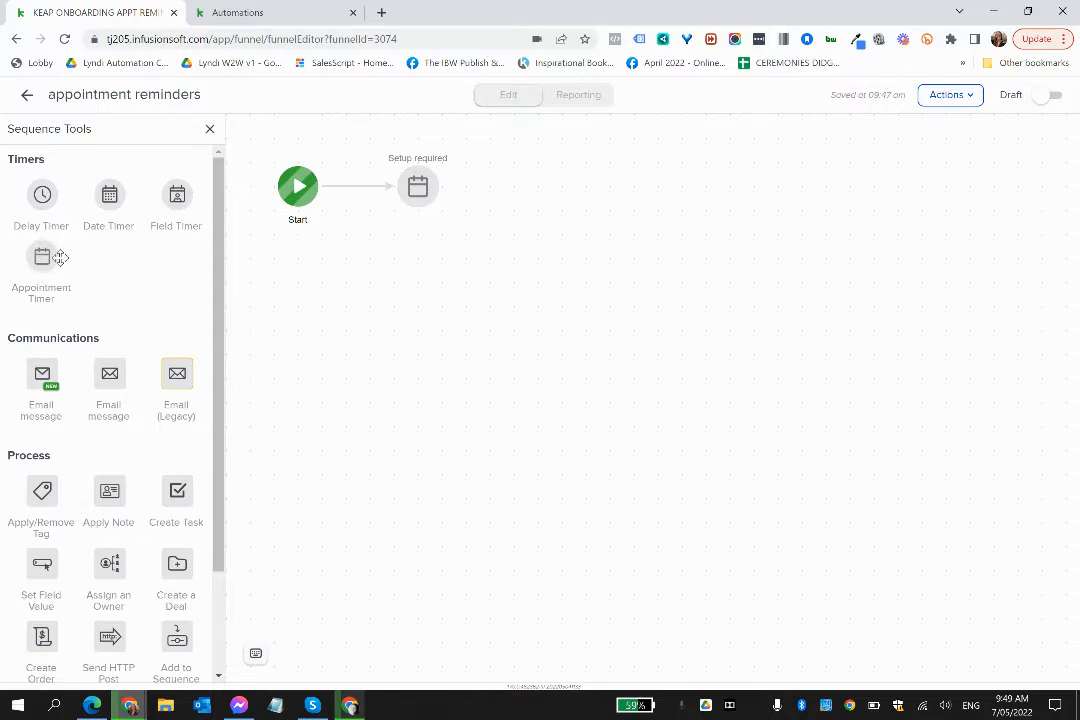
{"action": "right_click", "coordinate": [417, 190]}
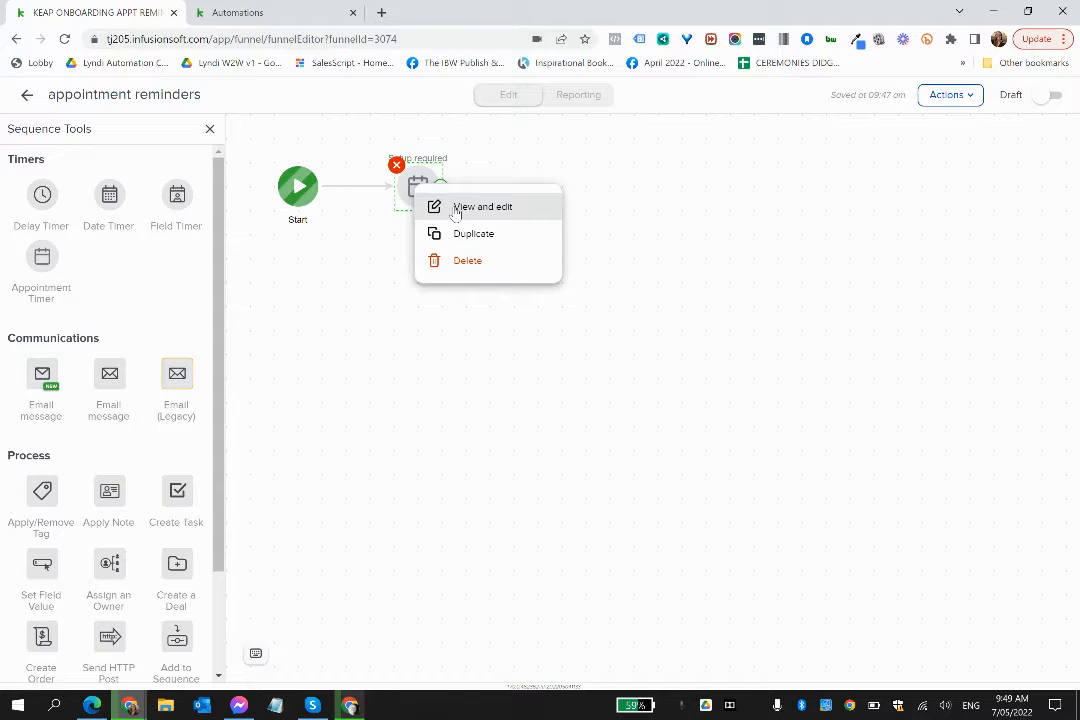
{"action": "left_click", "coordinate": [455, 210]}
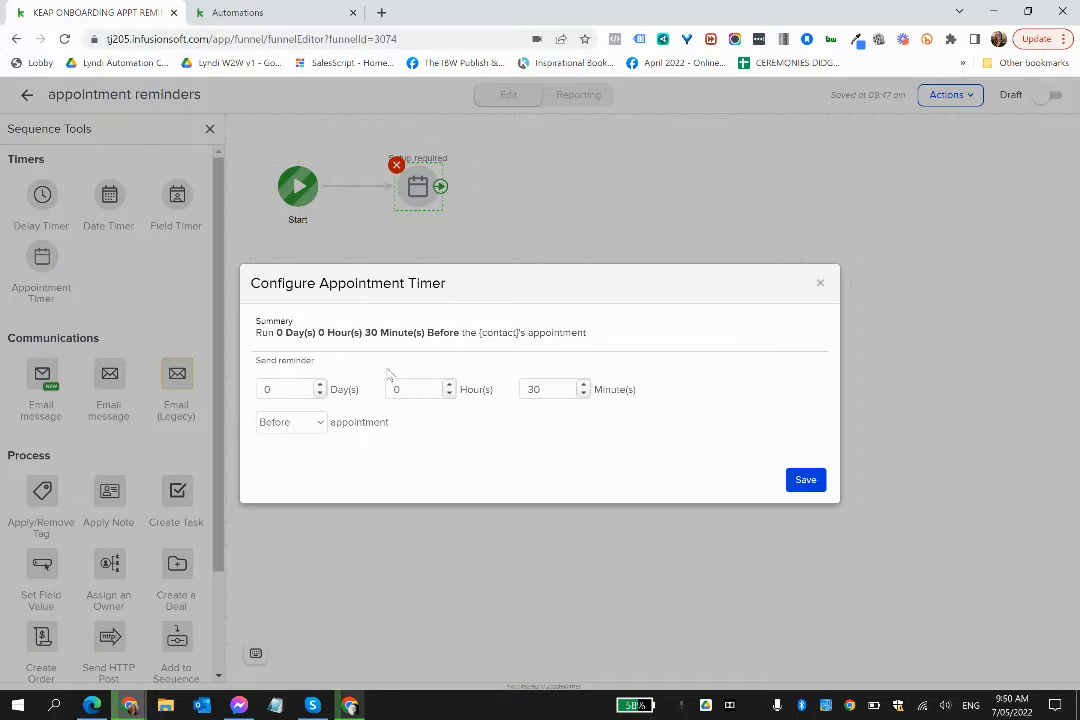
{"action": "left_click", "coordinate": [820, 286]}
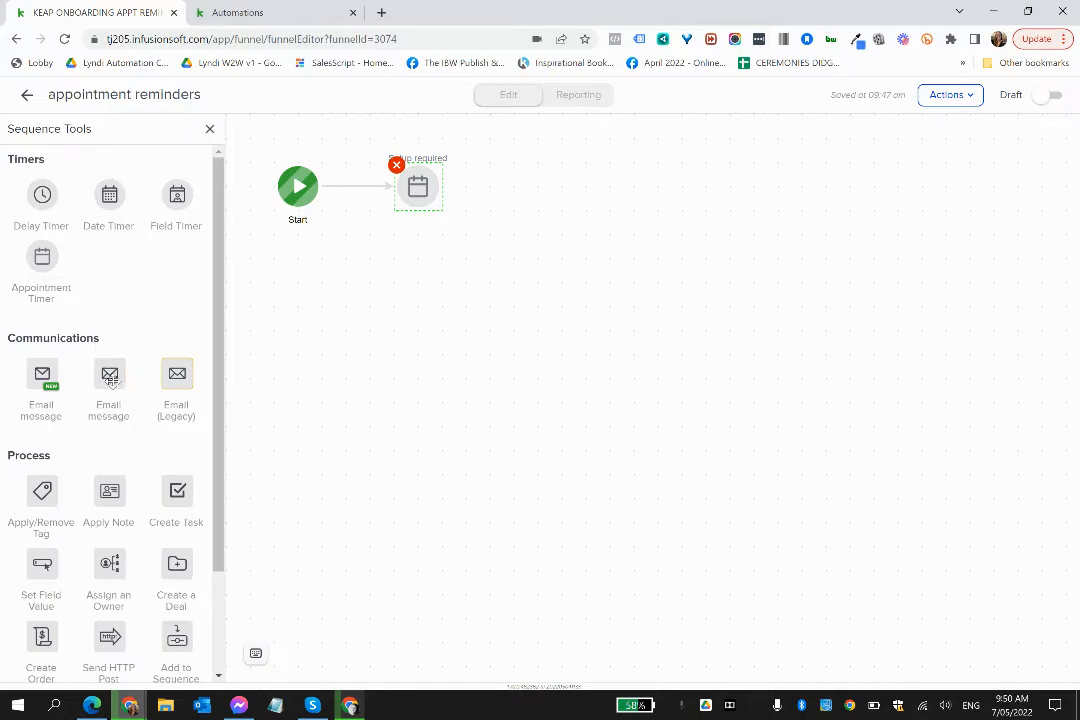
- Add an email message named "send to form" after the appointment timer, followed by a second appointment timer
{"action": "left_click_drag", "start_coordinate": [96, 373], "coordinate": [530, 170]}
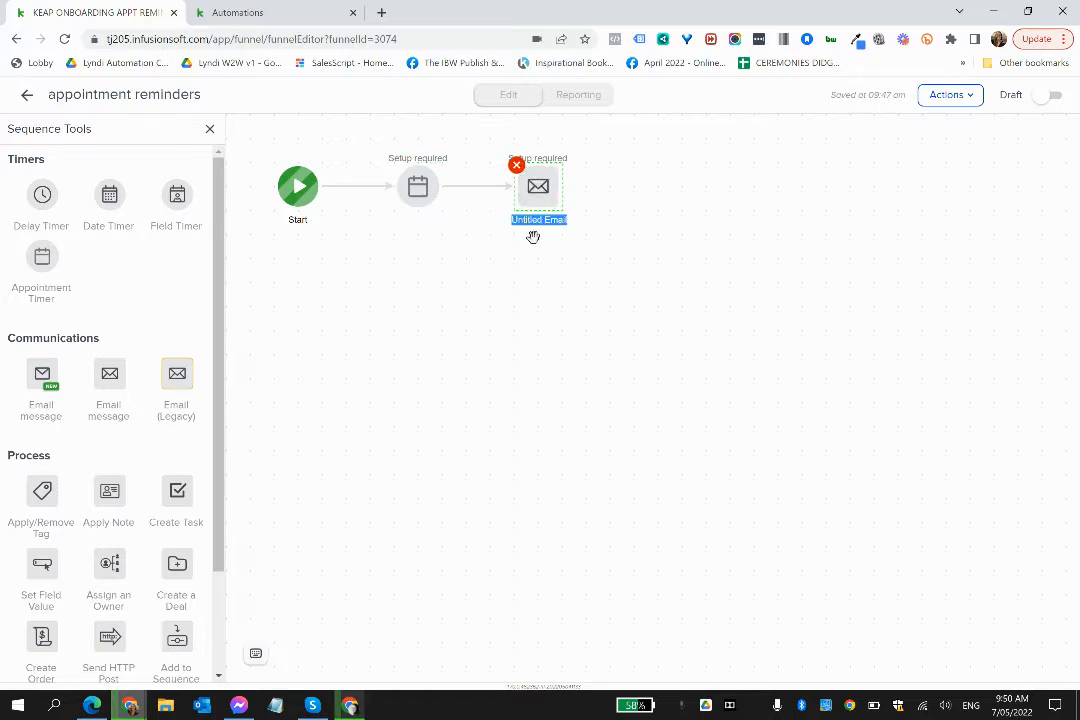
{"action": "type", "text": "send to form"}
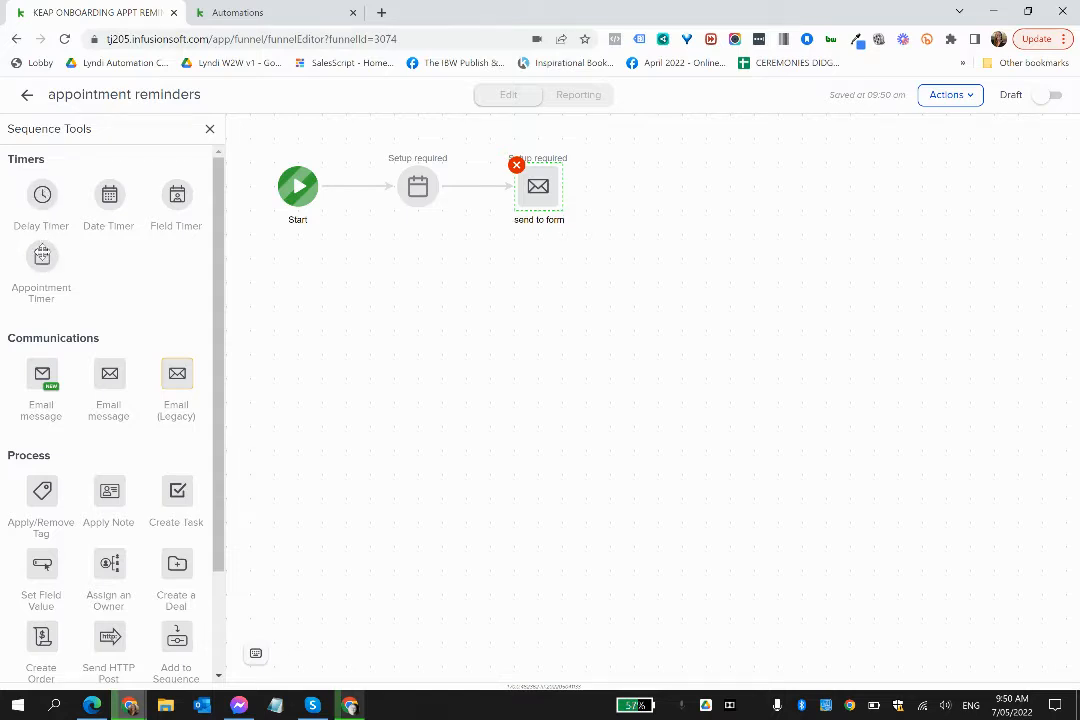
{"action": "left_click_drag", "start_coordinate": [42, 255], "coordinate": [650, 182]}
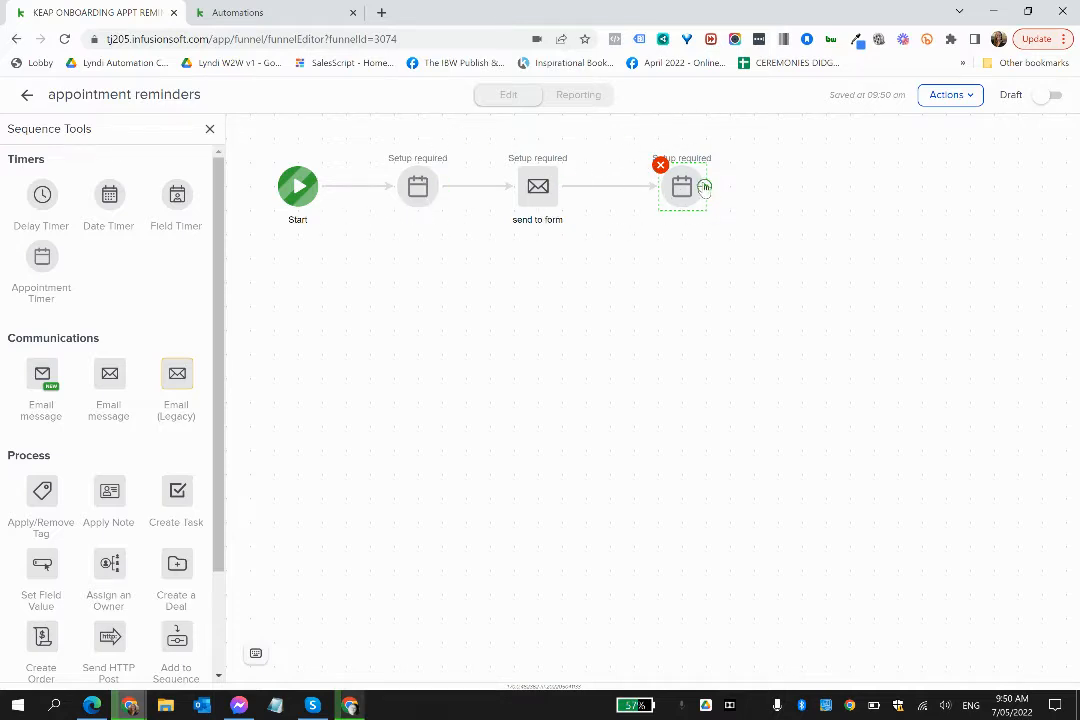
- Duplicate the "send to form" email, connect the copy after the second appointment timer, and return to the campaign
{"action": "right_click", "coordinate": [536, 194]}
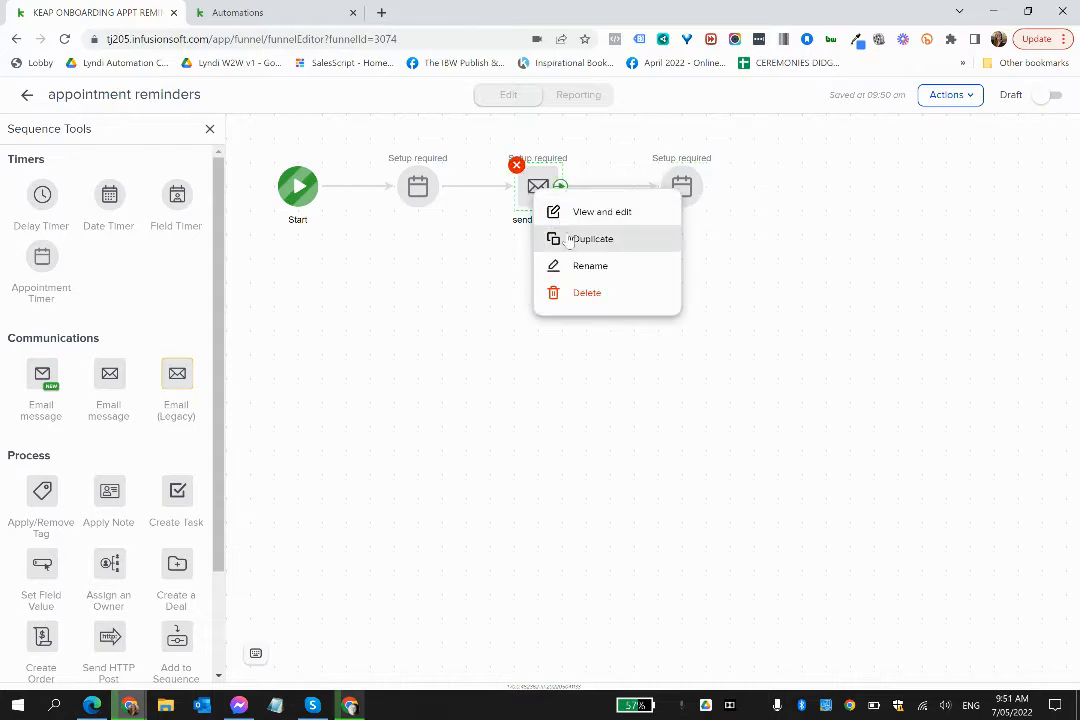
{"action": "left_click", "coordinate": [570, 240]}
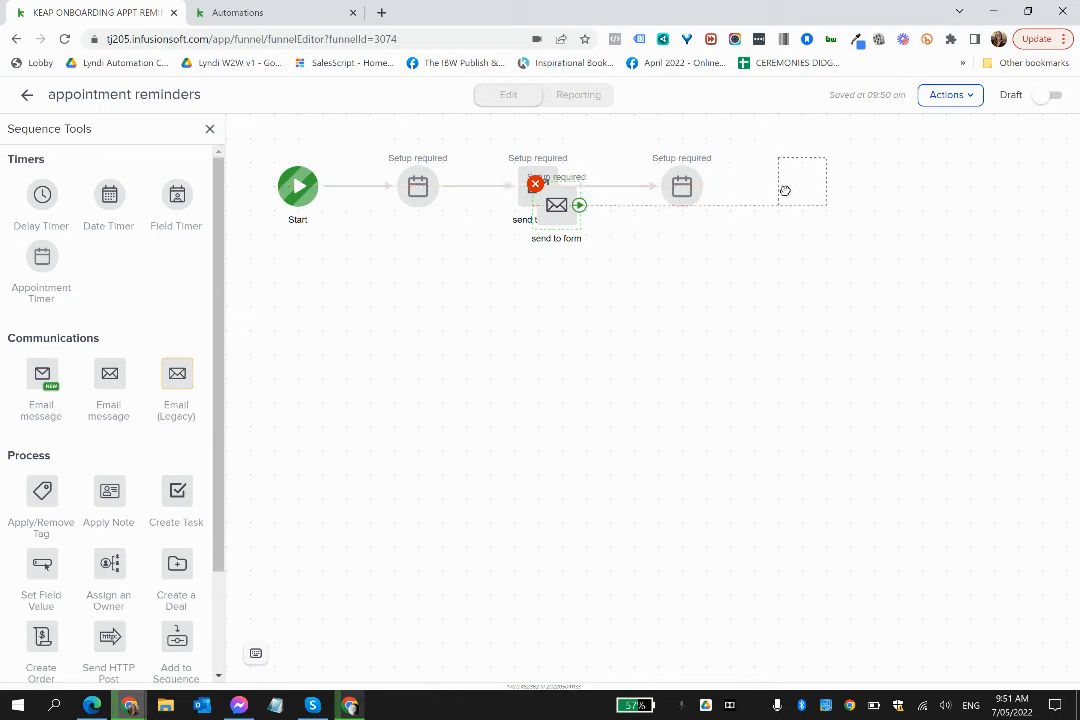
{"action": "left_click", "coordinate": [785, 190]}
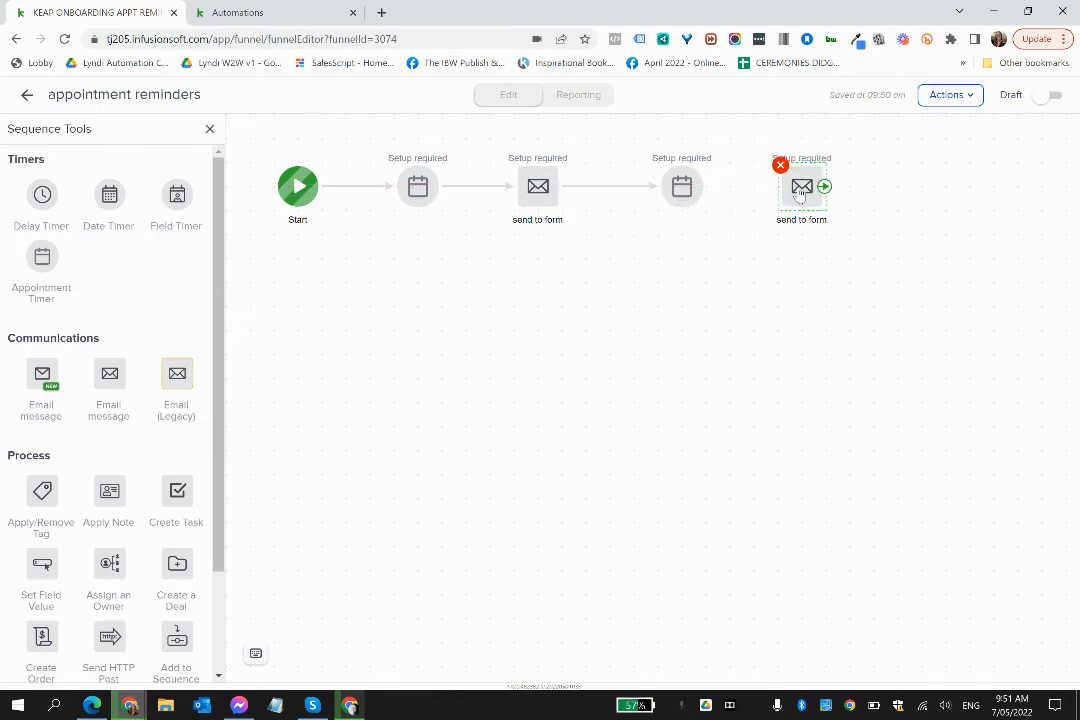
{"action": "left_click_drag", "start_coordinate": [706, 190], "coordinate": [805, 186]}
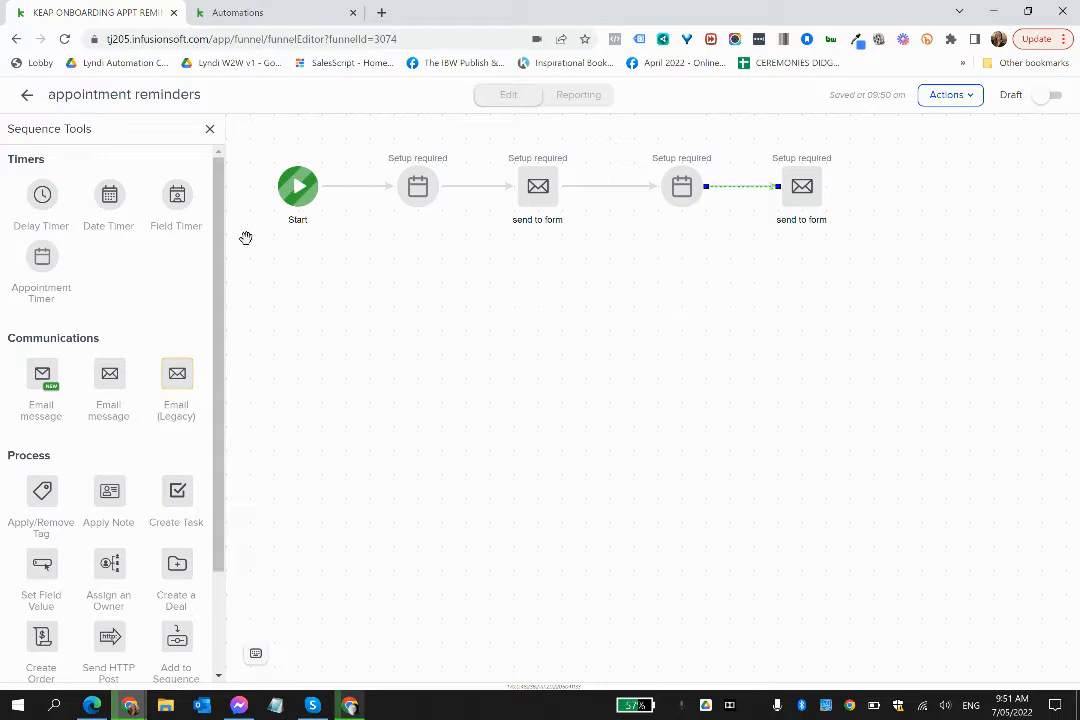
{"action": "left_click", "coordinate": [26, 97]}
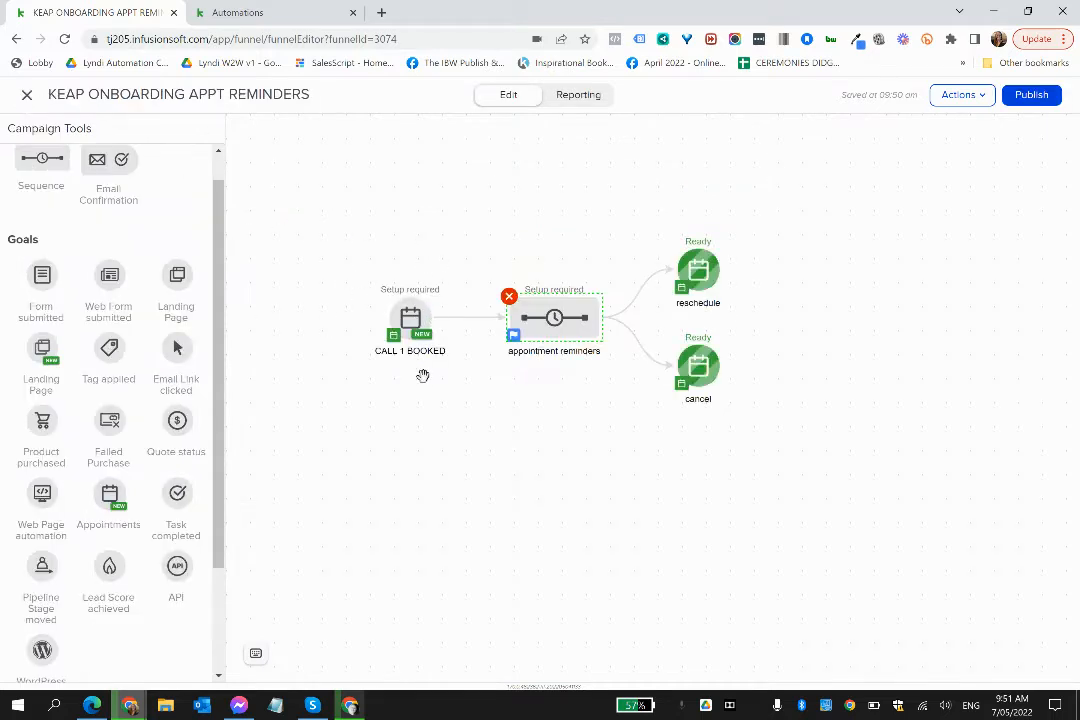
- Move the reschedule and cancel goals farther away from the appointment reminders sequence to make room between them
{"action": "mouse_move", "coordinate": [415, 343]}
{"action": "left_click_drag", "start_coordinate": [698, 268], "coordinate": [976, 263]}
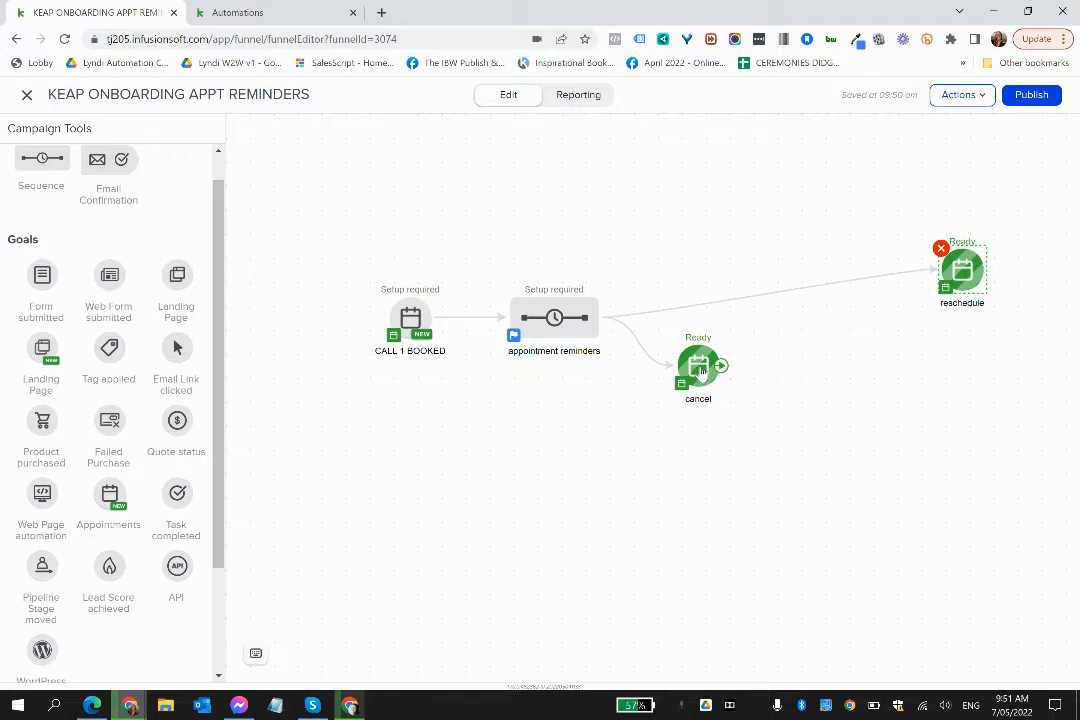
{"action": "left_click_drag", "start_coordinate": [700, 372], "coordinate": [958, 376]}
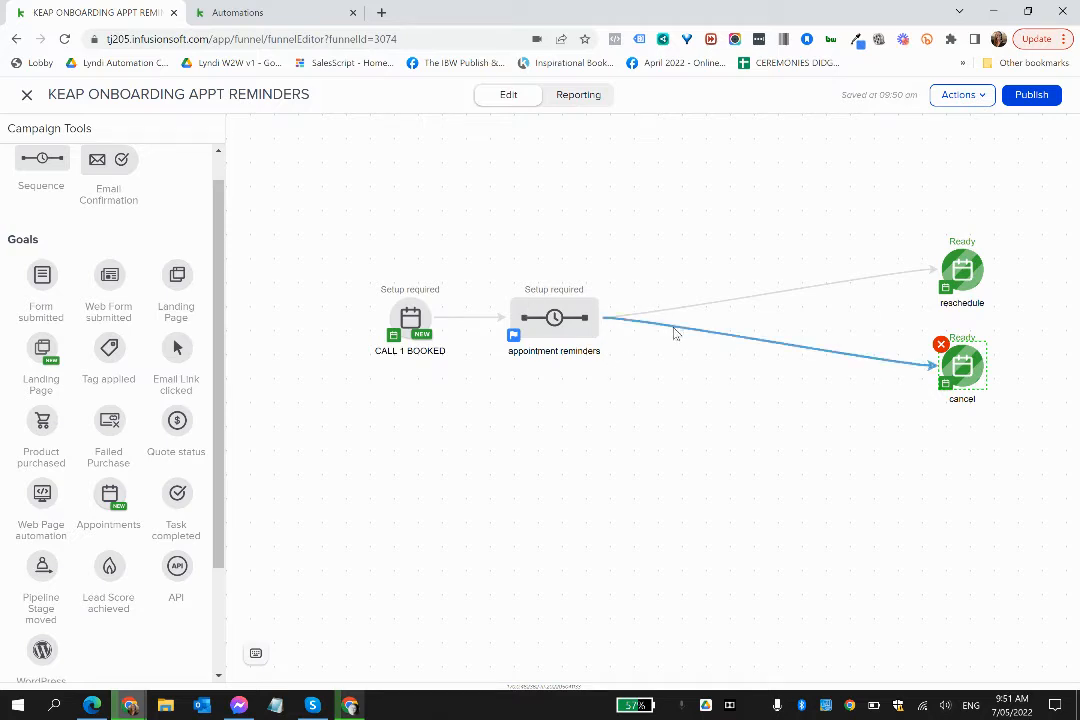
- Delete the cancel goal and the connection between the appointment reminders sequence and the reschedule goal
{"action": "key", "text": "Delete"}
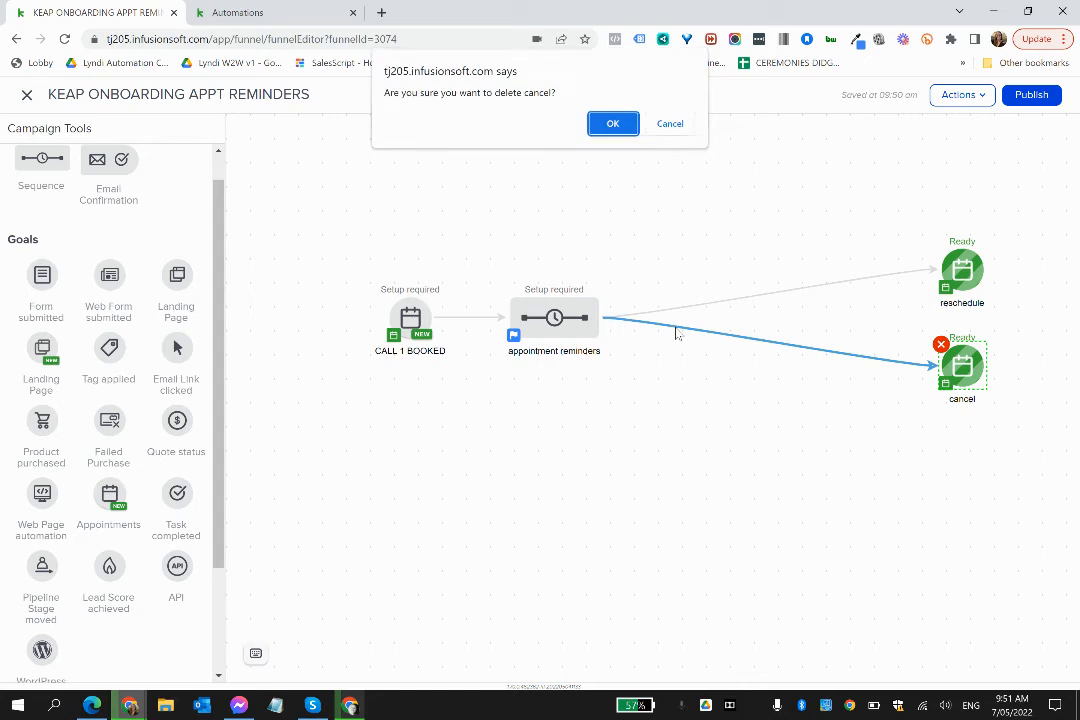
{"action": "left_click", "coordinate": [613, 125]}
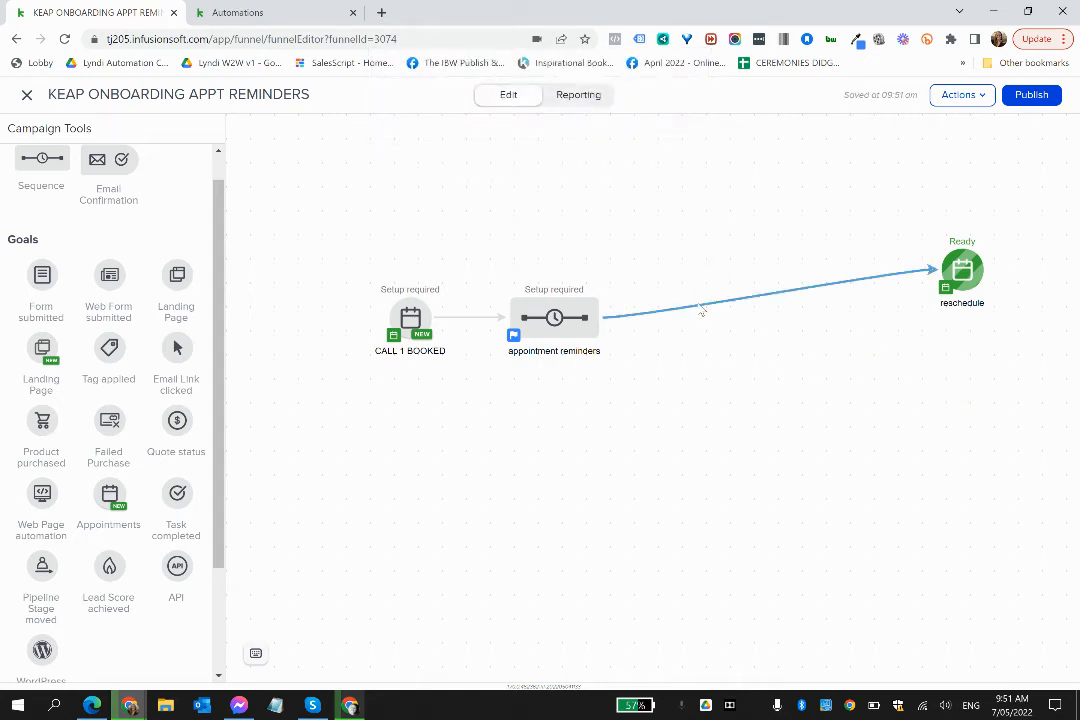
{"action": "left_click", "coordinate": [697, 301]}
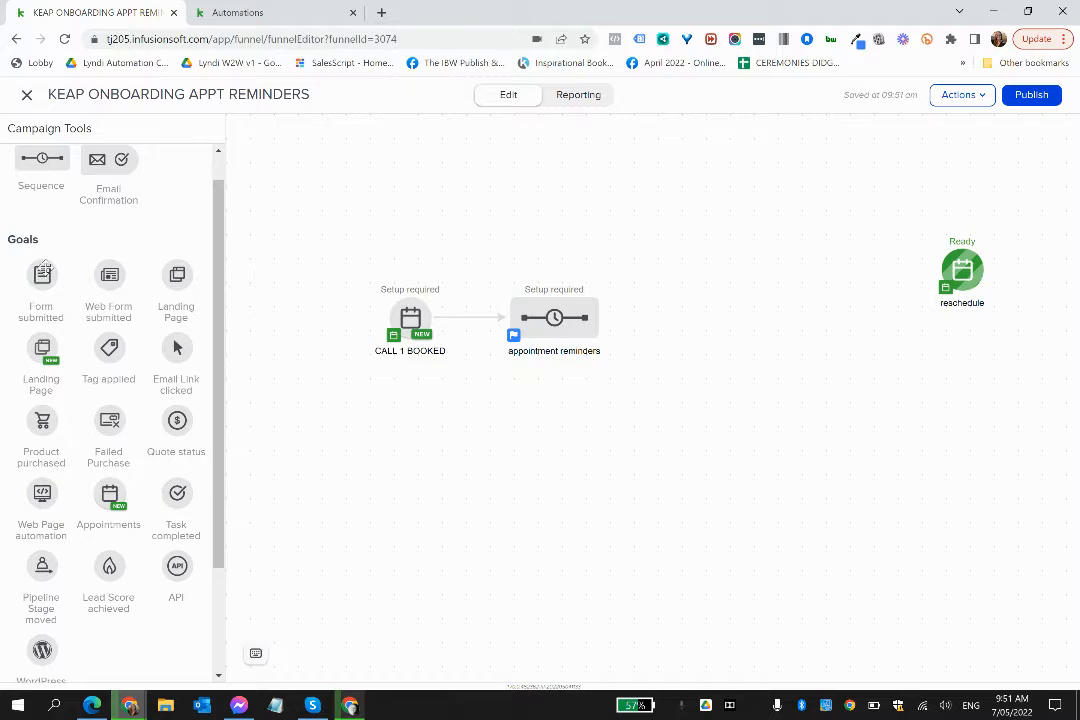
- Add a web form goal named "keap call 1 questions" and connect the appointment reminders sequence to it
{"action": "left_click_drag", "start_coordinate": [103, 279], "coordinate": [668, 312]}
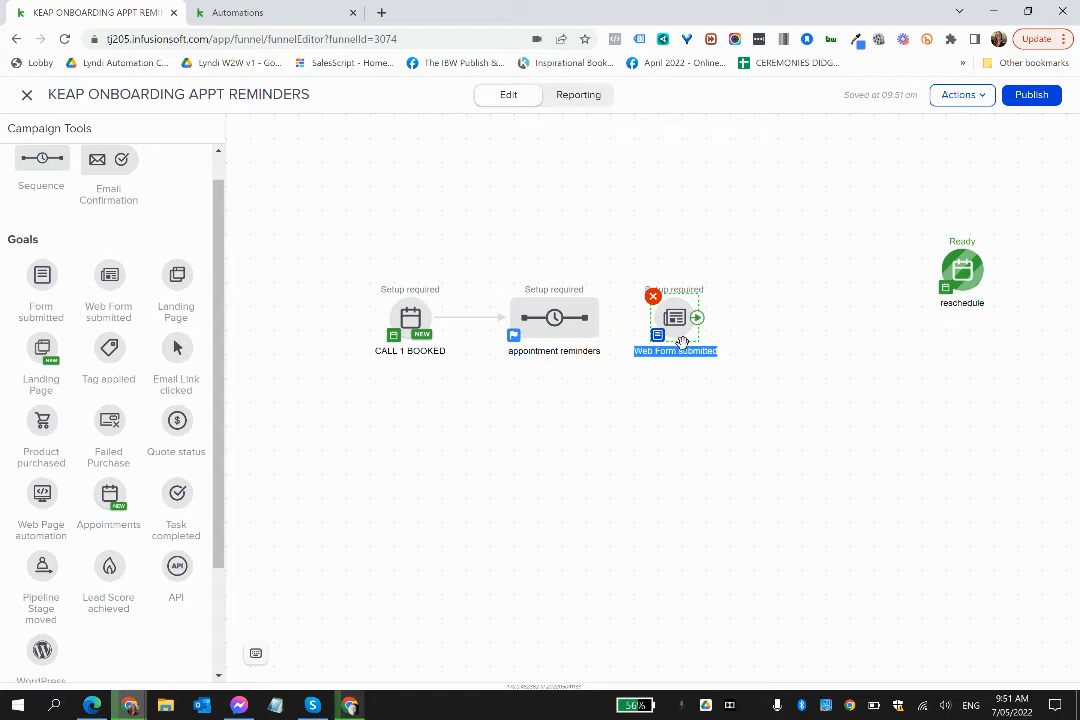
{"action": "type", "text": "keap"}
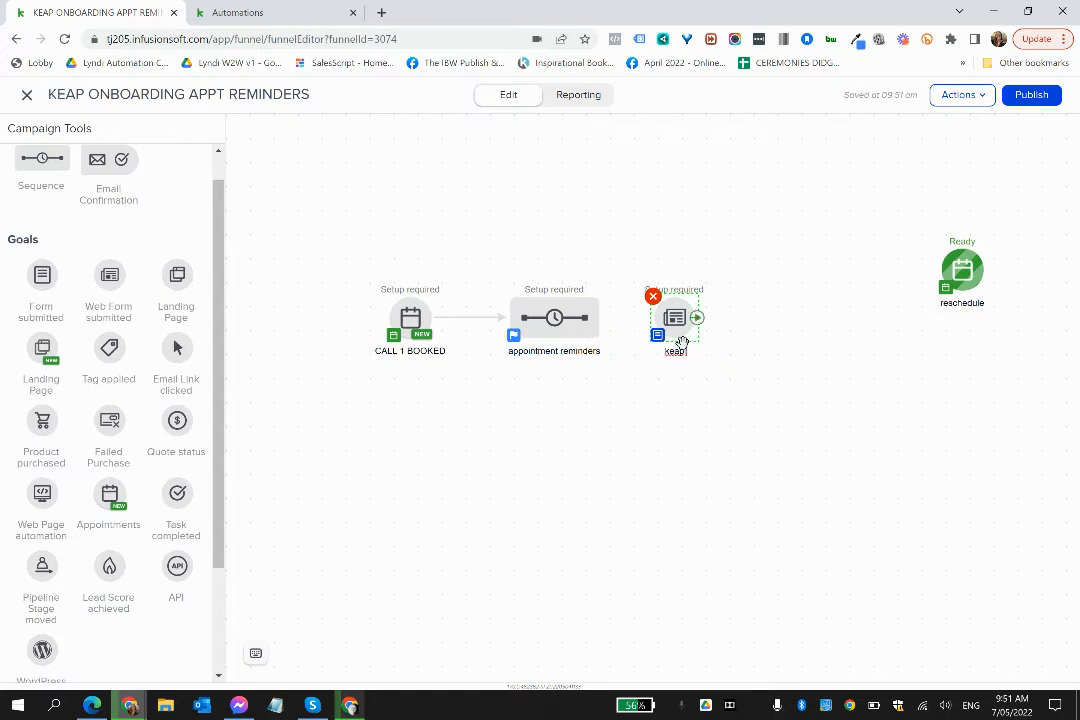
{"action": "type", "text": " call 1 questions"}
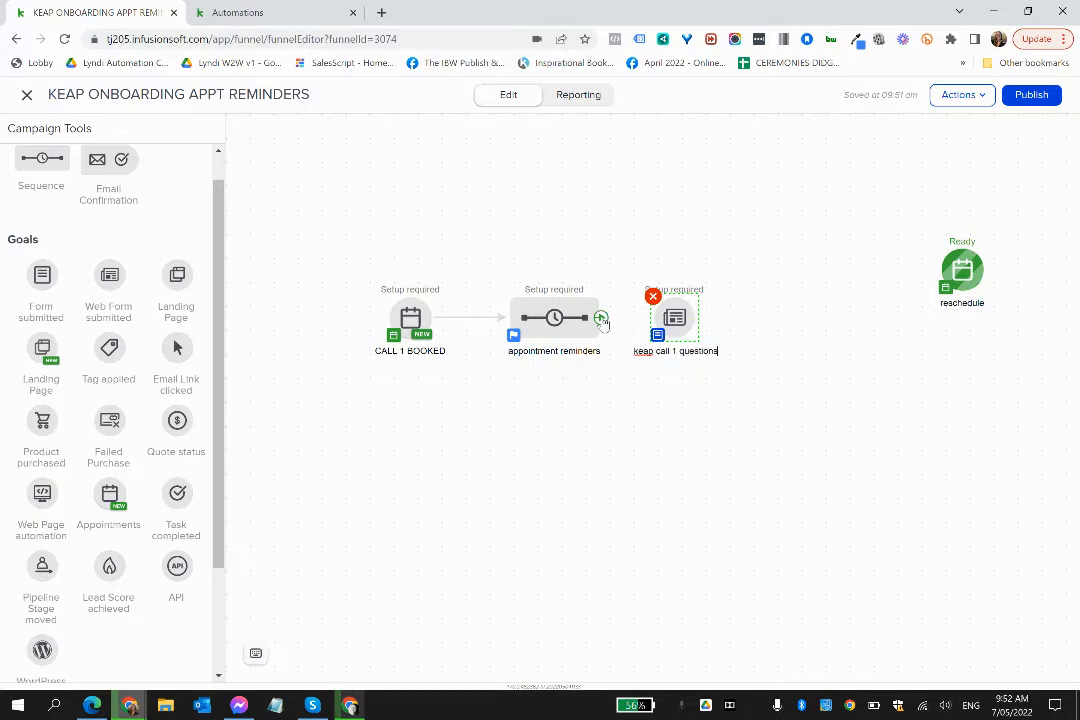
{"action": "left_click_drag", "start_coordinate": [602, 319], "coordinate": [675, 318]}
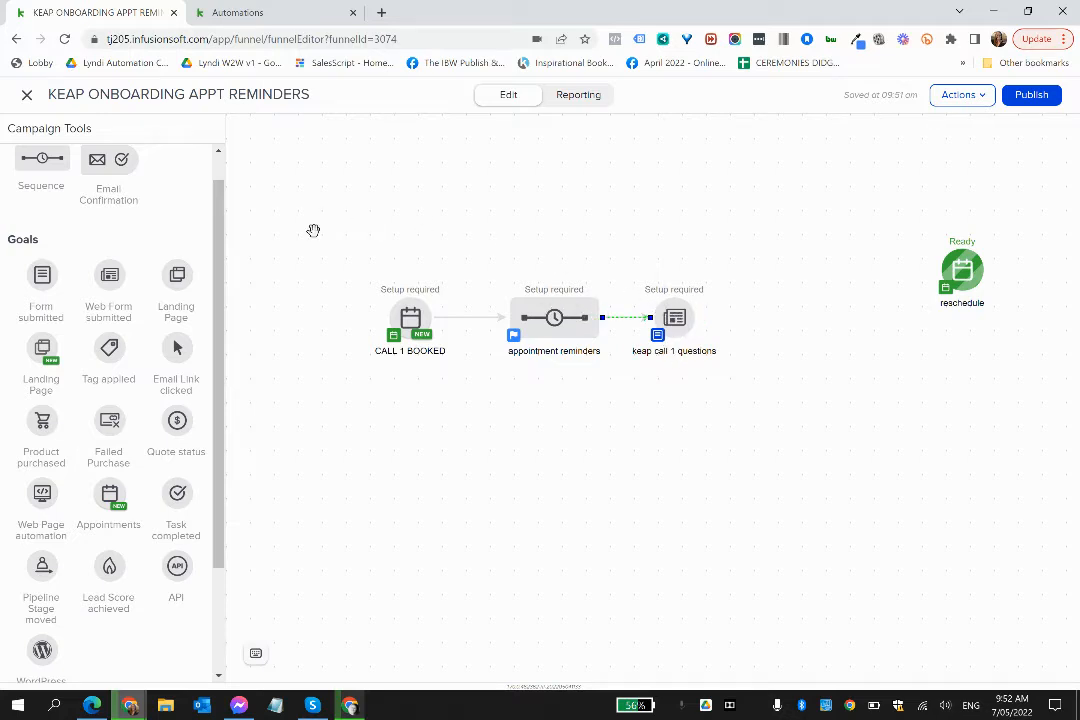
- Add a sequence named "thanks for filling form" and connect the "keap call 1 questions" goal to it
{"action": "left_click_drag", "start_coordinate": [32, 152], "coordinate": [766, 310]}
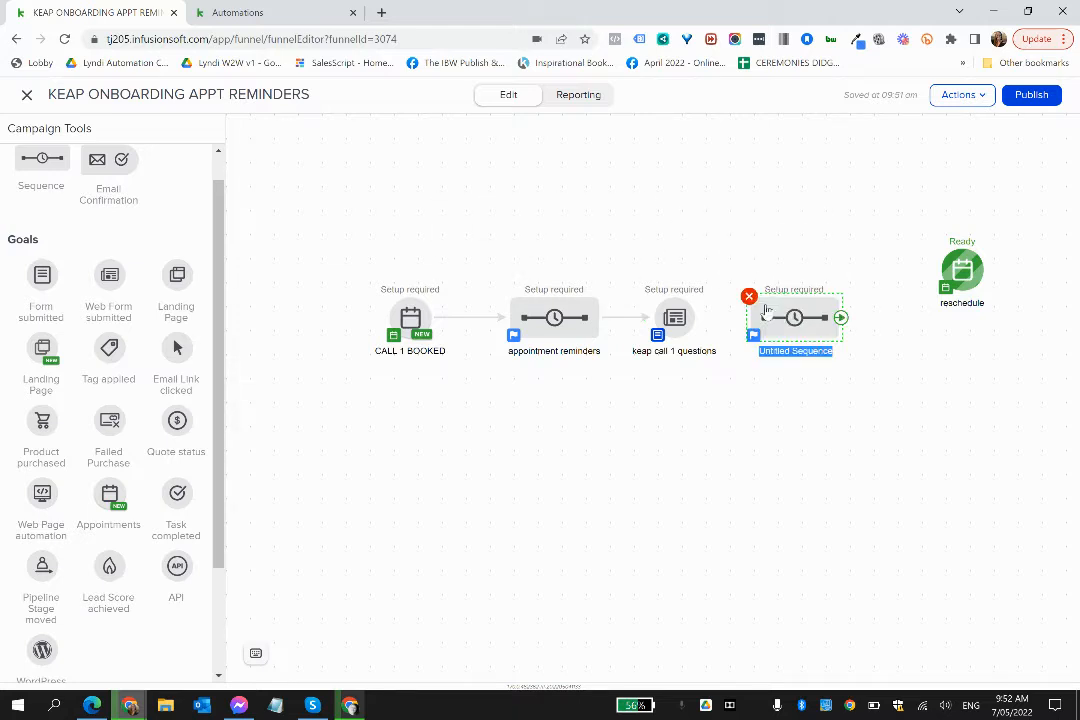
{"action": "key", "text": "BackSpace"}
{"action": "type", "text": "thanks for filling form"}
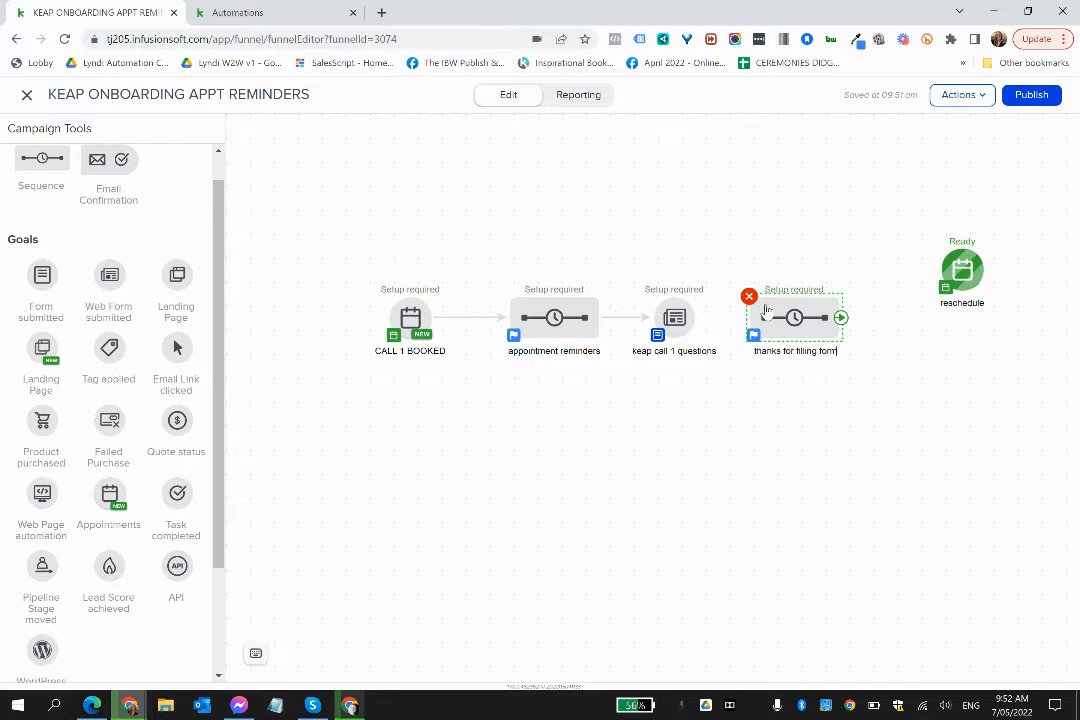
{"action": "left_click_drag", "start_coordinate": [697, 318], "coordinate": [780, 318]}
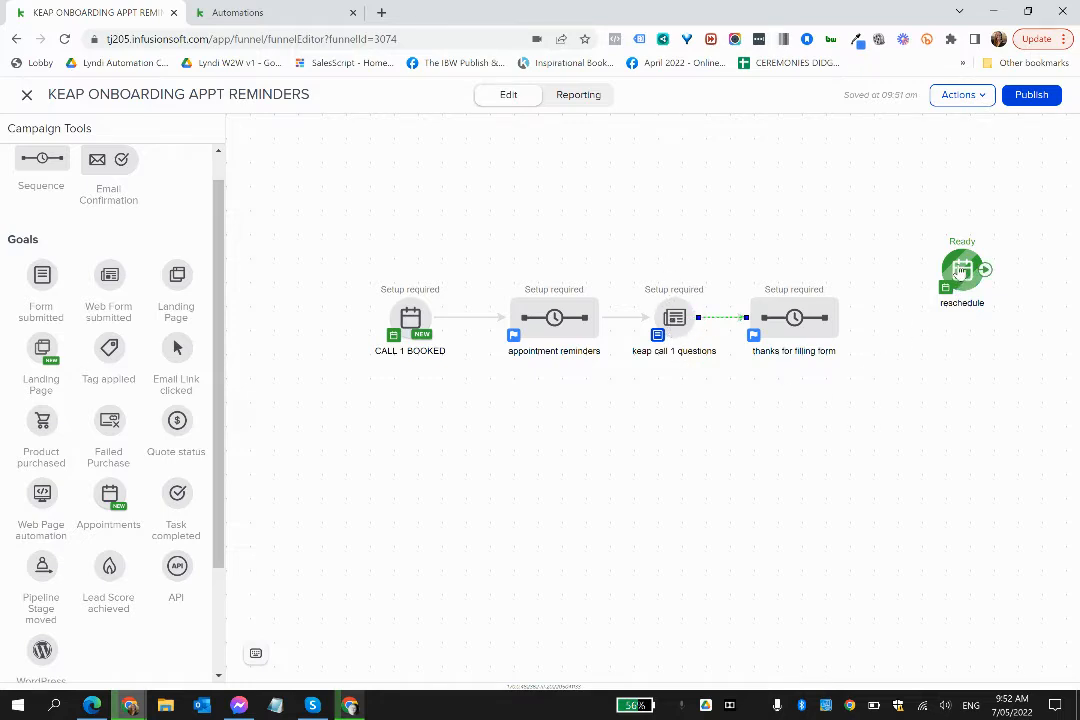
- Connect the "thanks for filling form" sequence to the realigned reschedule goal and to a new Appointments goal named "cancel" below it
{"action": "left_click_drag", "start_coordinate": [962, 270], "coordinate": [962, 318]}
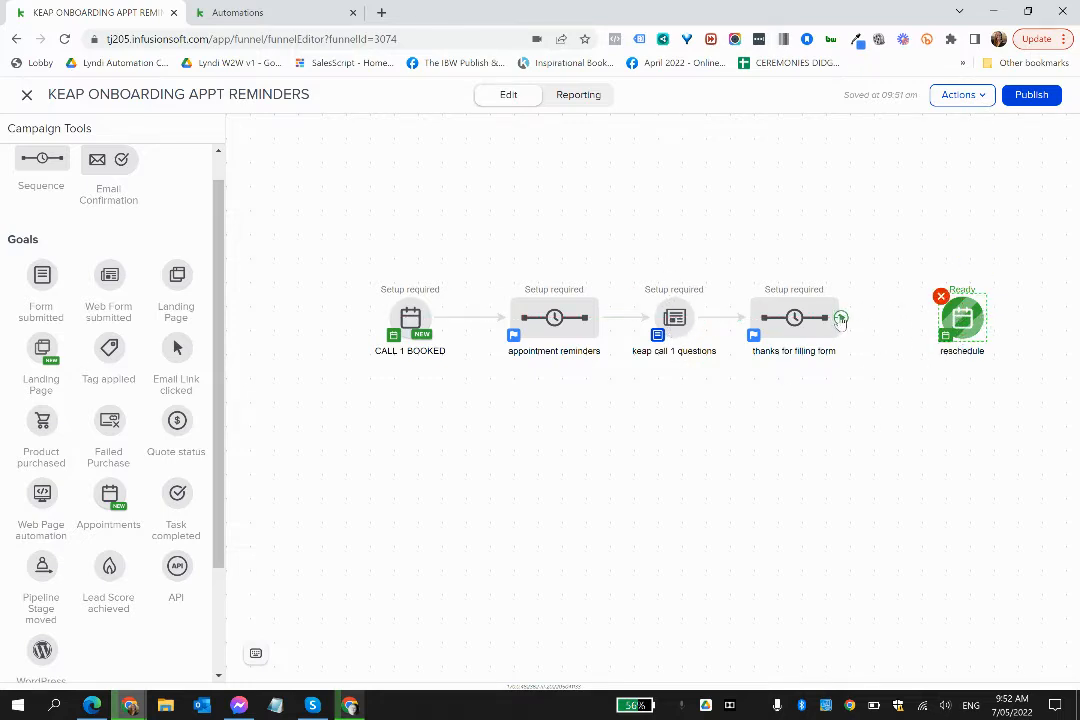
{"action": "left_click_drag", "start_coordinate": [842, 318], "coordinate": [958, 318]}
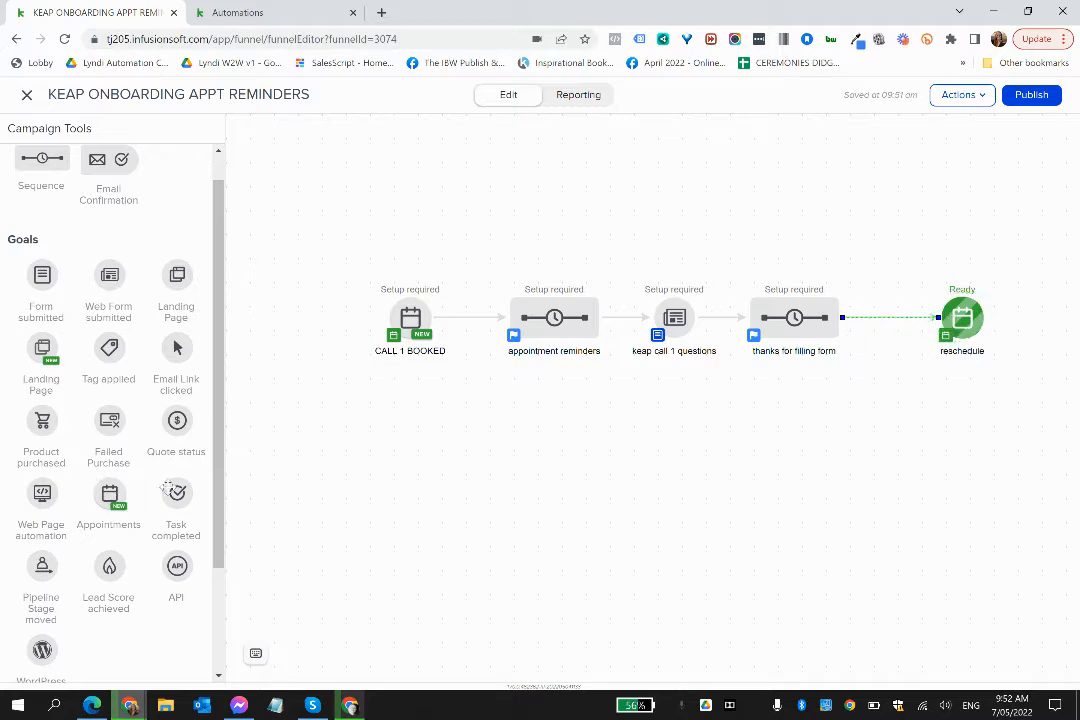
{"action": "left_click_drag", "start_coordinate": [109, 492], "coordinate": [950, 393]}
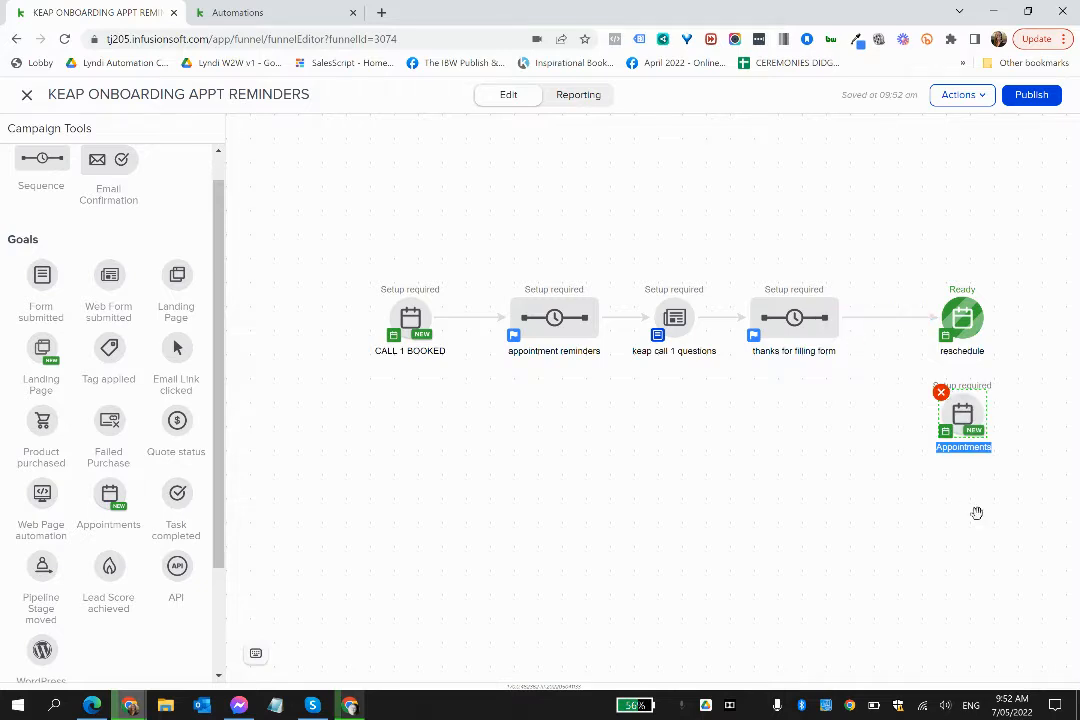
{"action": "type", "text": "car"}
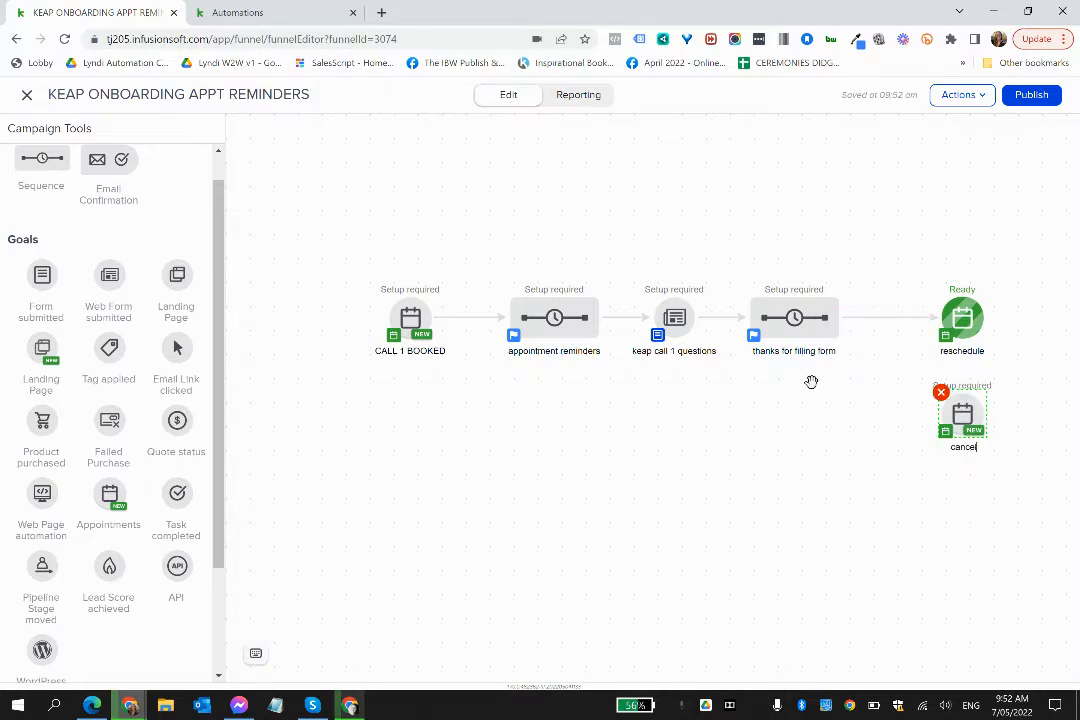
{"action": "left_click_drag", "start_coordinate": [849, 335], "coordinate": [964, 412]}
- Configure the cancel goal to be achieved when someone cancels a Keap Kickstart Call 1, and save it
{"action": "right_click", "coordinate": [968, 418]}
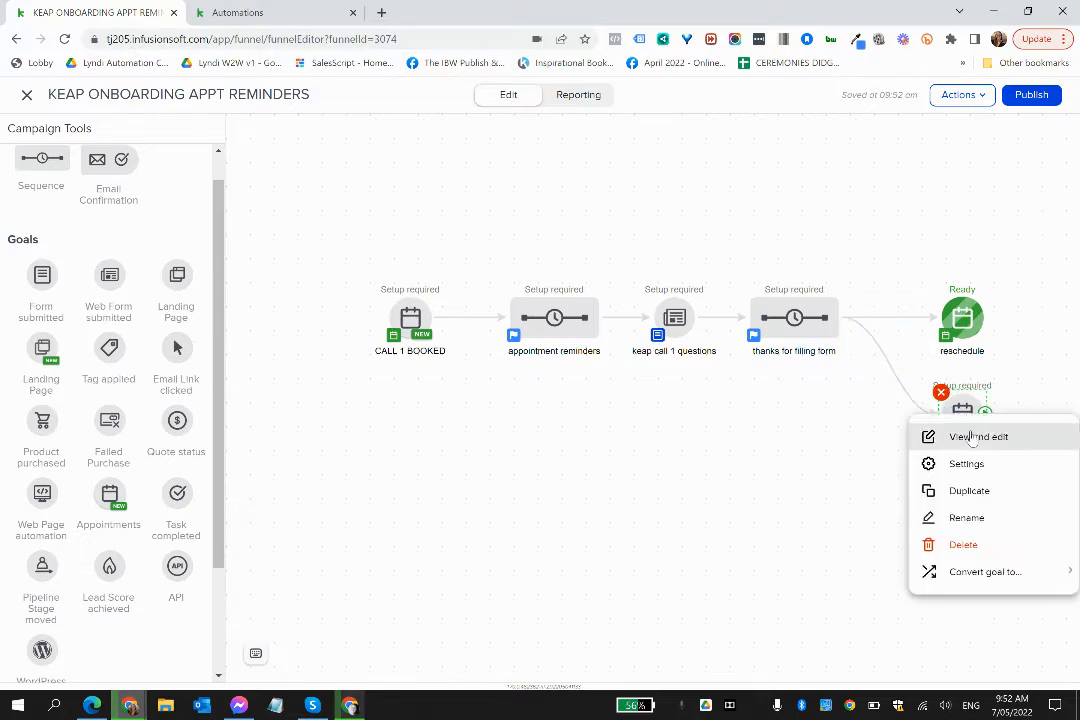
{"action": "left_click", "coordinate": [972, 437]}
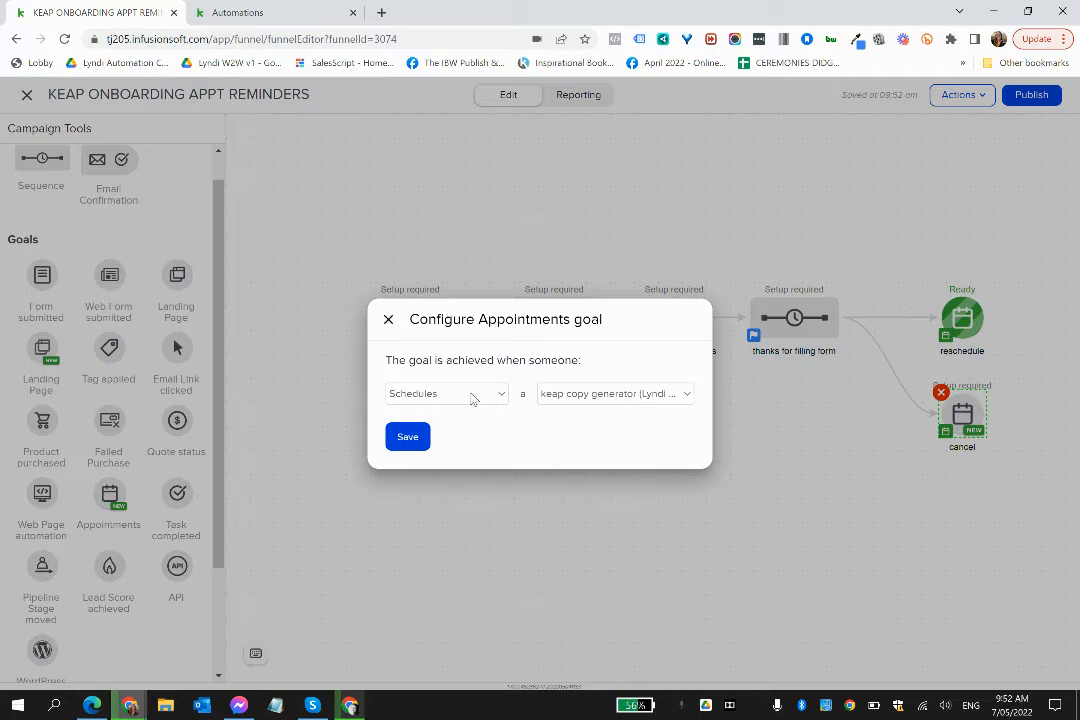
{"action": "left_click", "coordinate": [473, 397]}
{"action": "left_click", "coordinate": [436, 437]}
{"action": "left_click", "coordinate": [586, 400]}
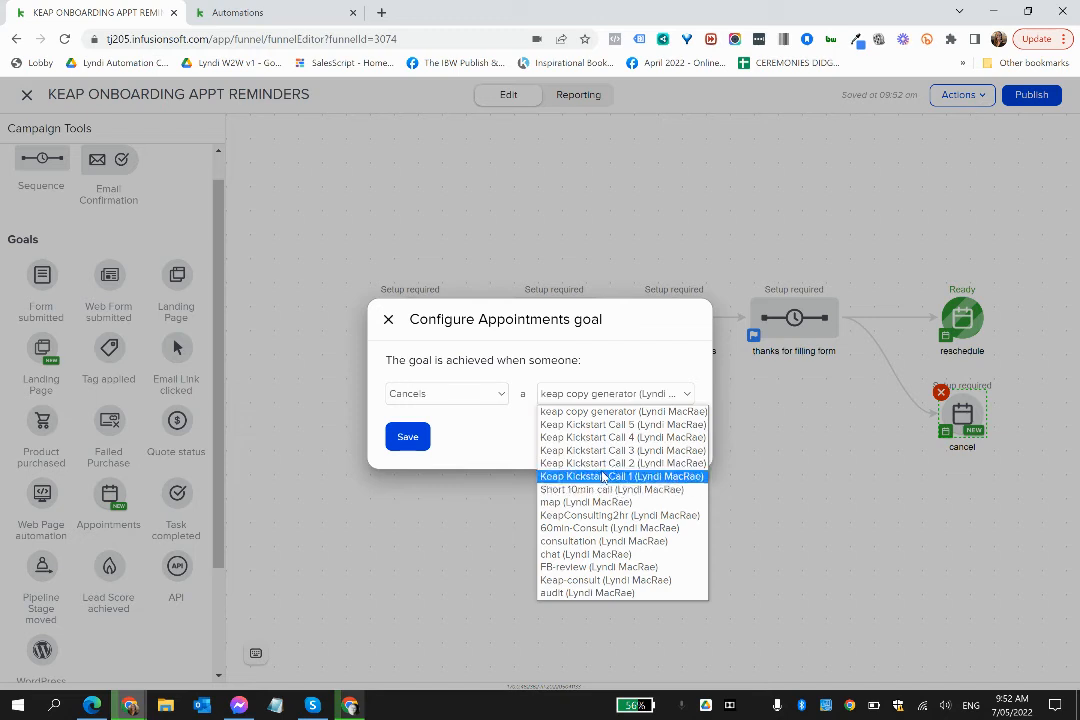
{"action": "left_click", "coordinate": [601, 477]}
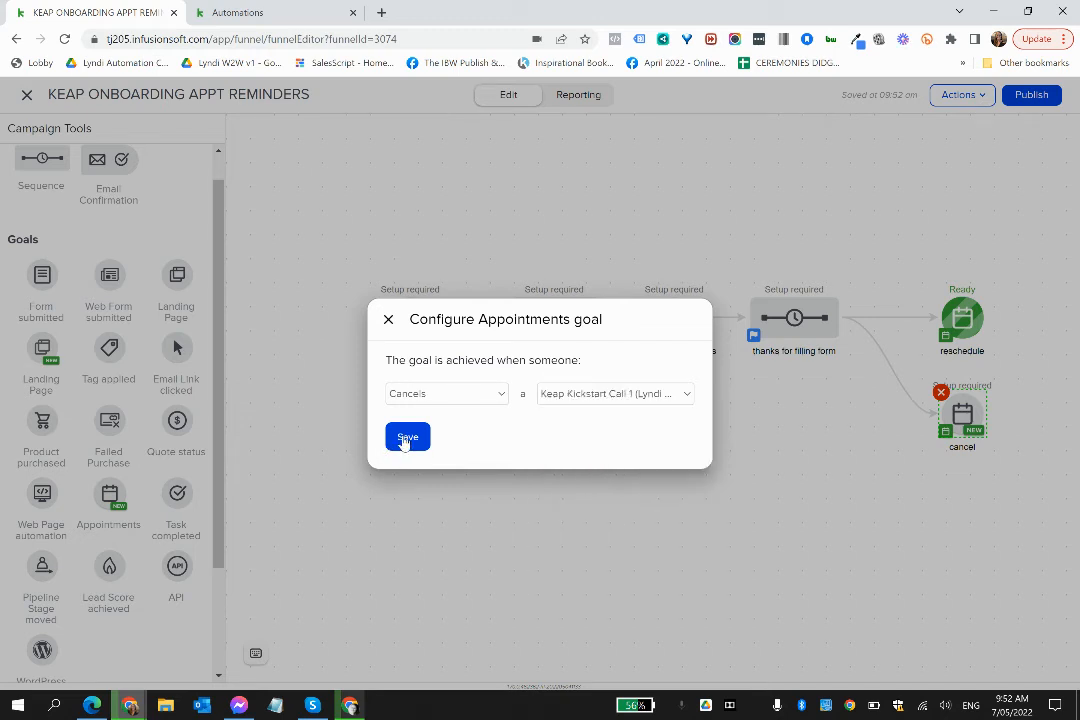
{"action": "left_click", "coordinate": [407, 439]}
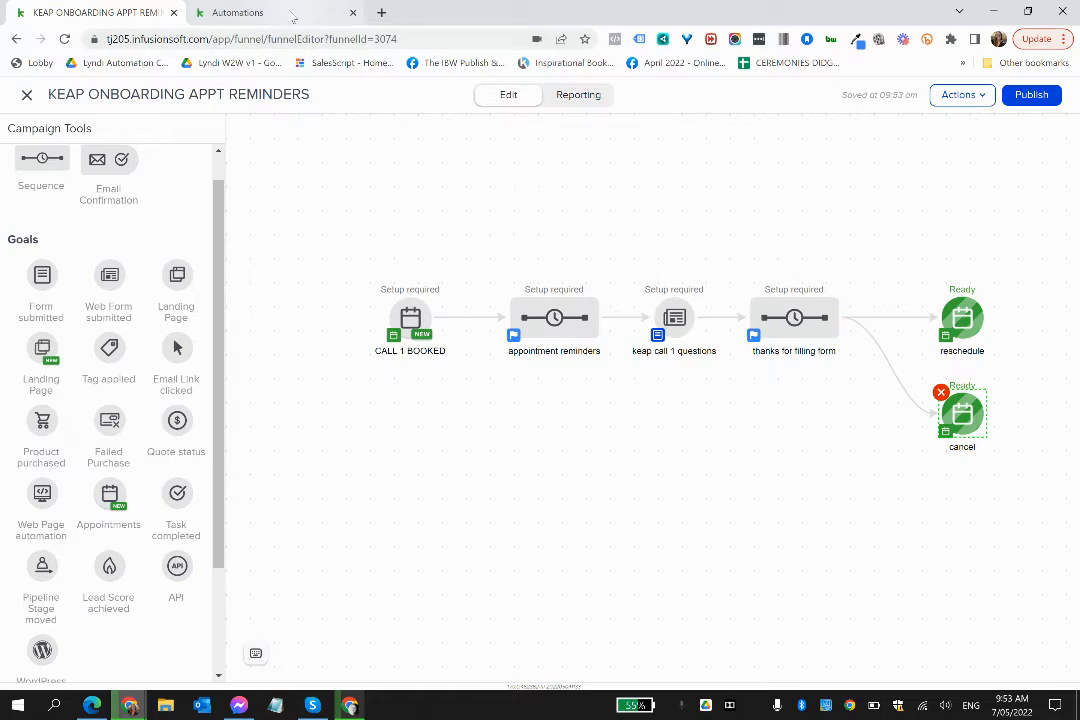
- In the Keap kickstart call 1 easy automation, open the choices for a new Then action ahead of the 24-hour wait
{"action": "left_click", "coordinate": [286, 12]}
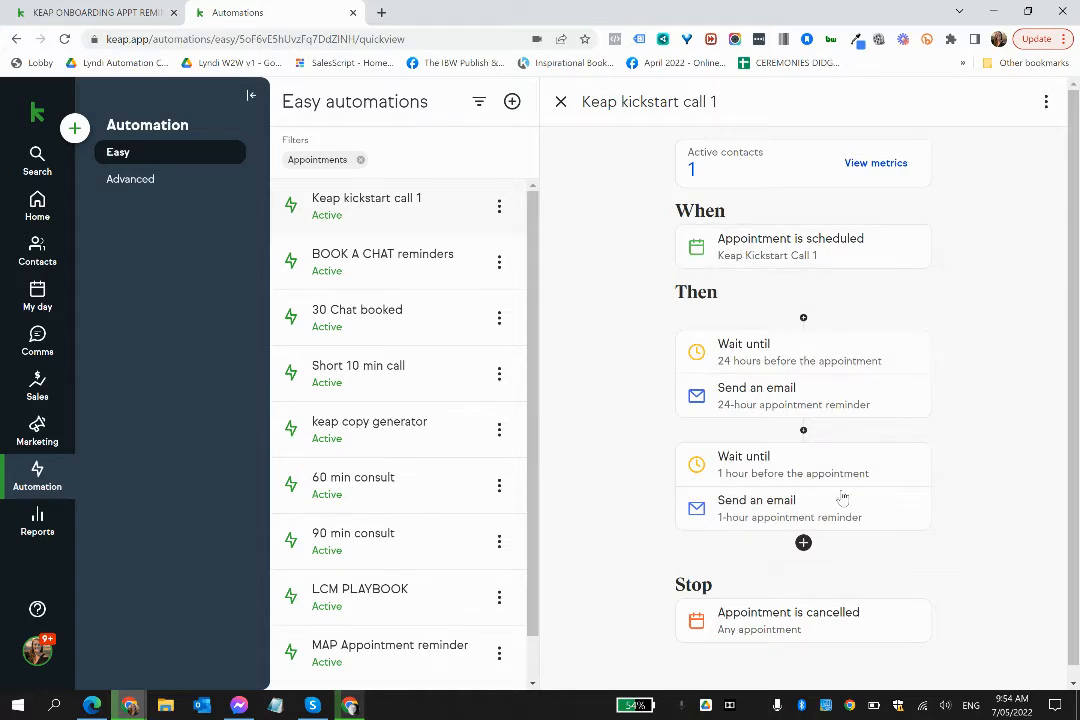
{"action": "left_click", "coordinate": [803, 318]}
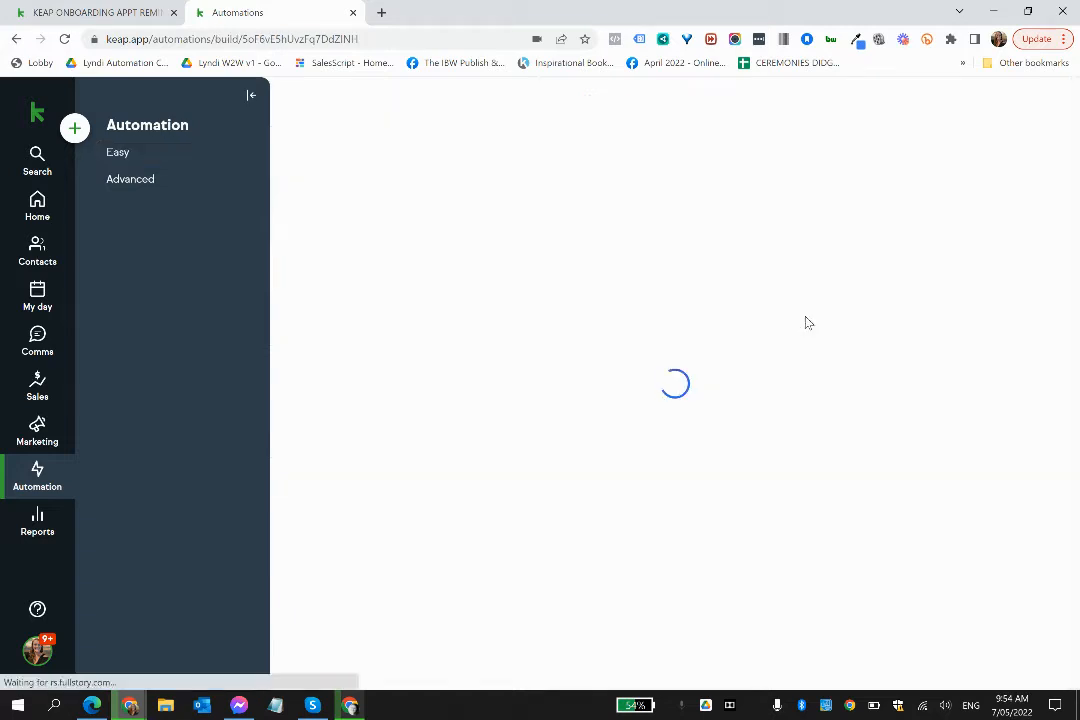
- Return to the KEAP ONBOARDING APPT REMINDERS campaign and set the appointment reminders sequence's first appointment timer to 5 minutes before the appointment
{"action": "left_click", "coordinate": [97, 12]}
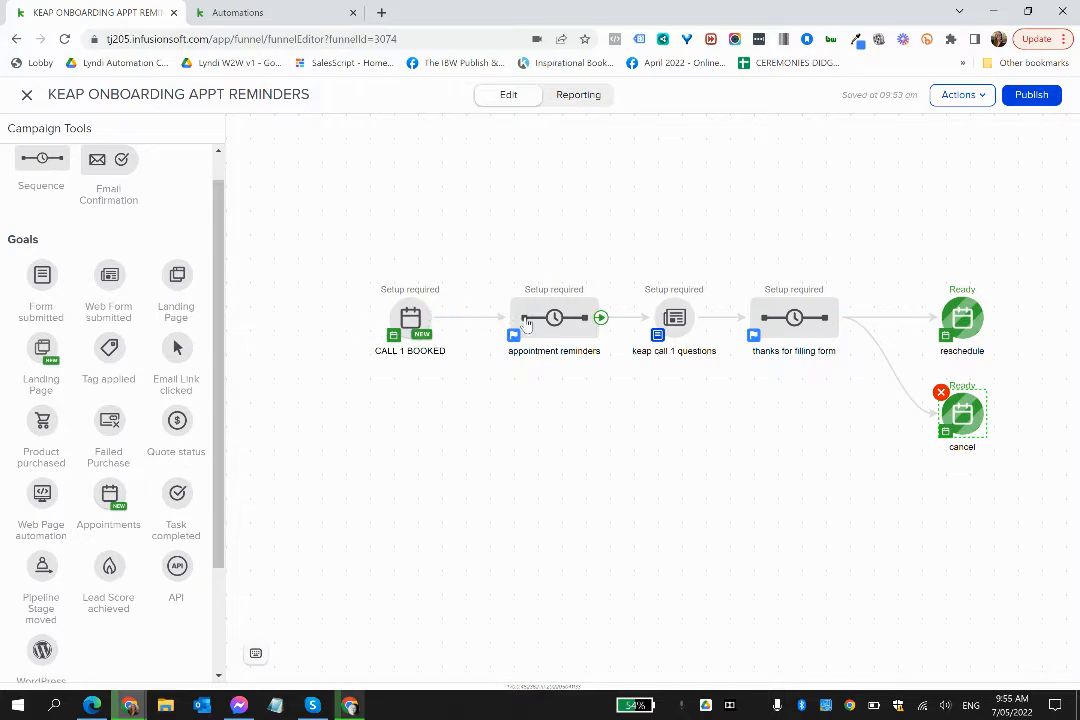
{"action": "left_click", "coordinate": [527, 322]}
{"action": "left_click", "coordinate": [566, 341]}
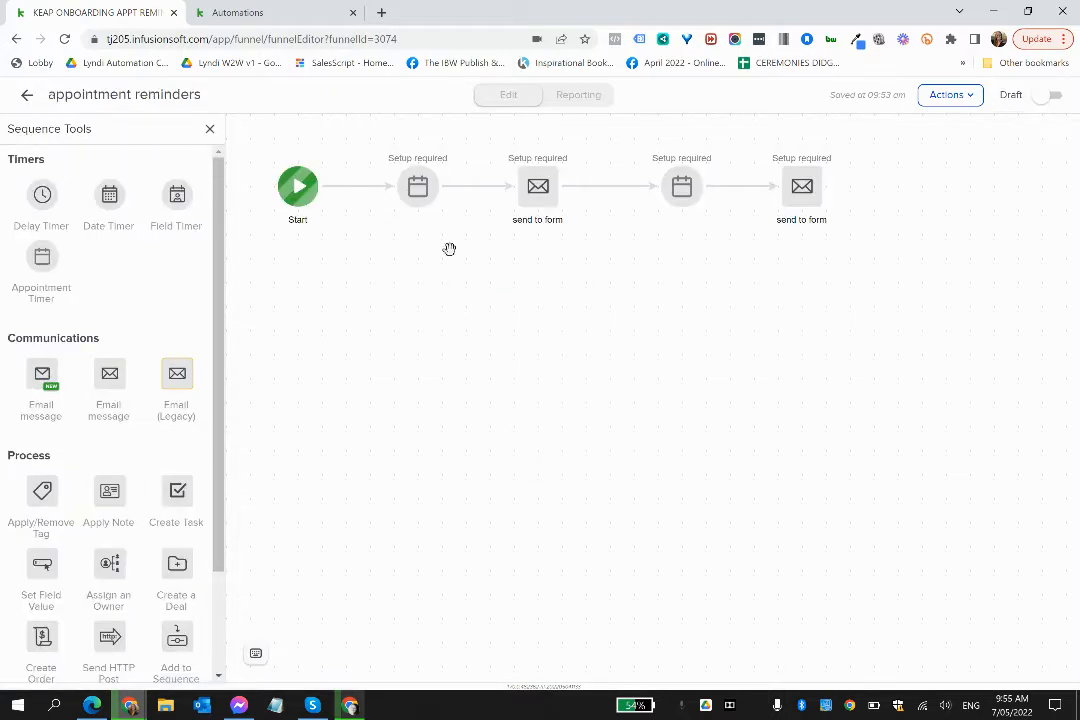
{"action": "left_click", "coordinate": [418, 187]}
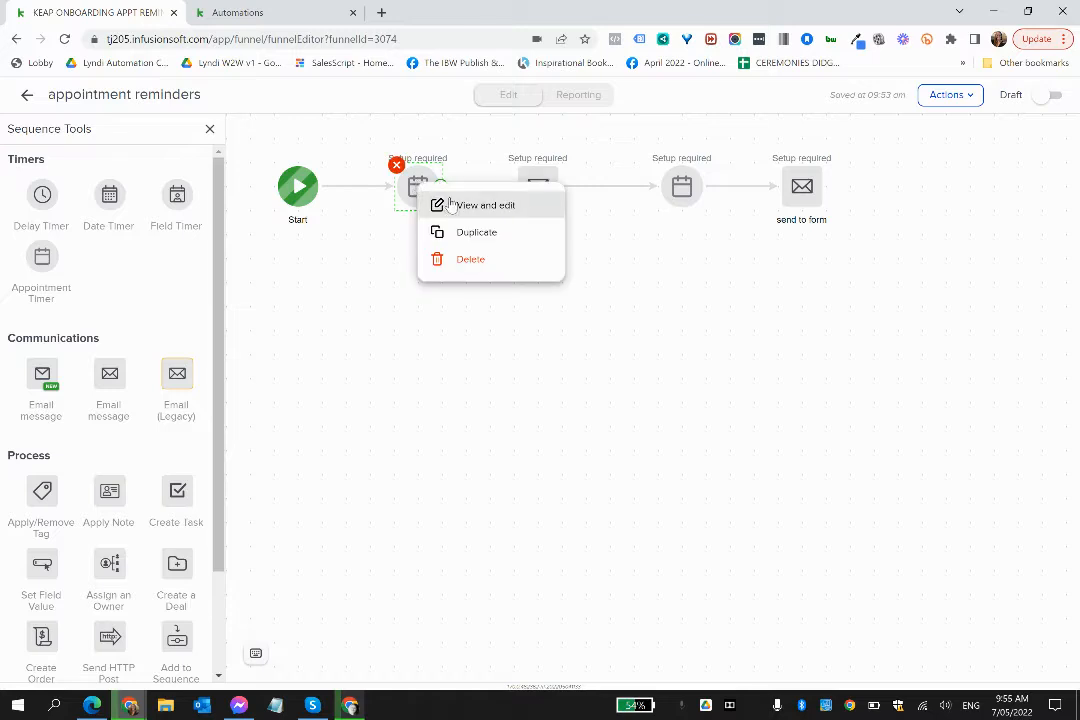
{"action": "left_click", "coordinate": [452, 204]}
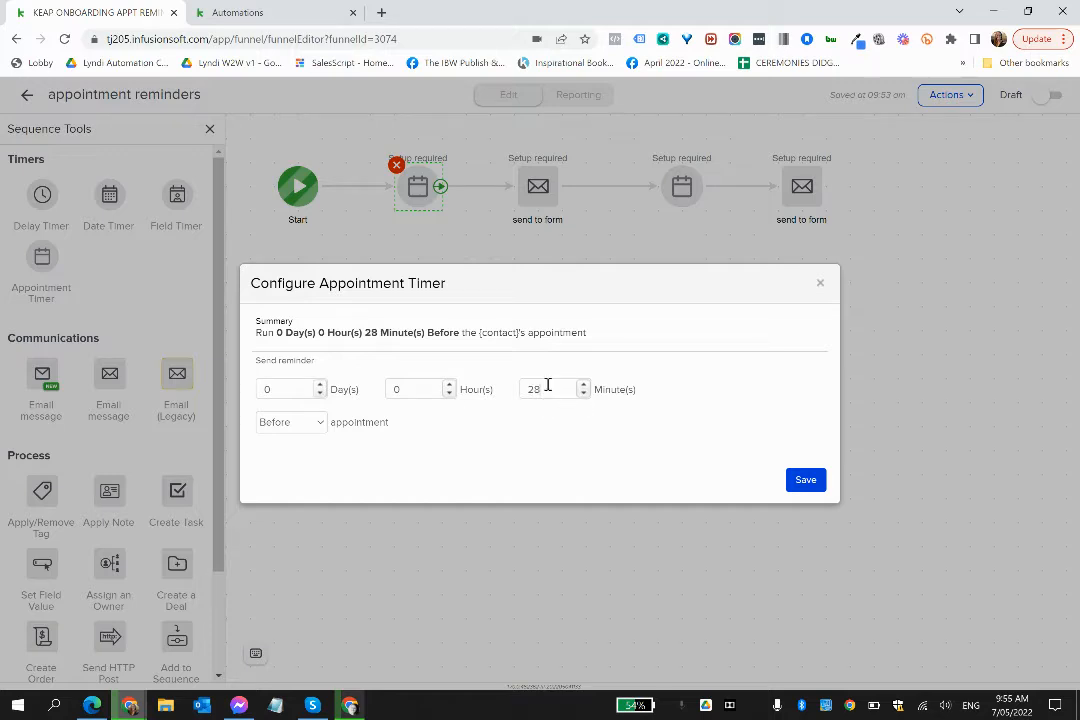
{"action": "double_click", "coordinate": [538, 388]}
{"action": "left_click", "coordinate": [808, 482]}
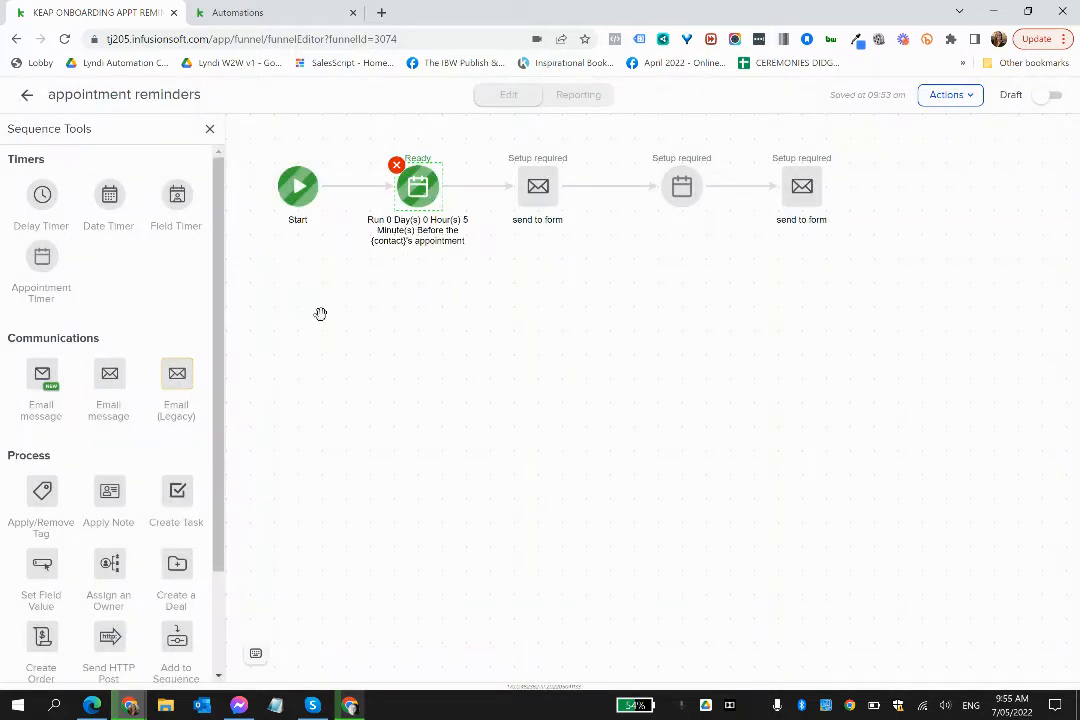
- Add a second Start below the first one and place a duplicate of the 5-minute appointment timer beside it
{"action": "scroll", "coordinate": [150, 638], "scroll_direction": "down", "scroll_amount": 3}
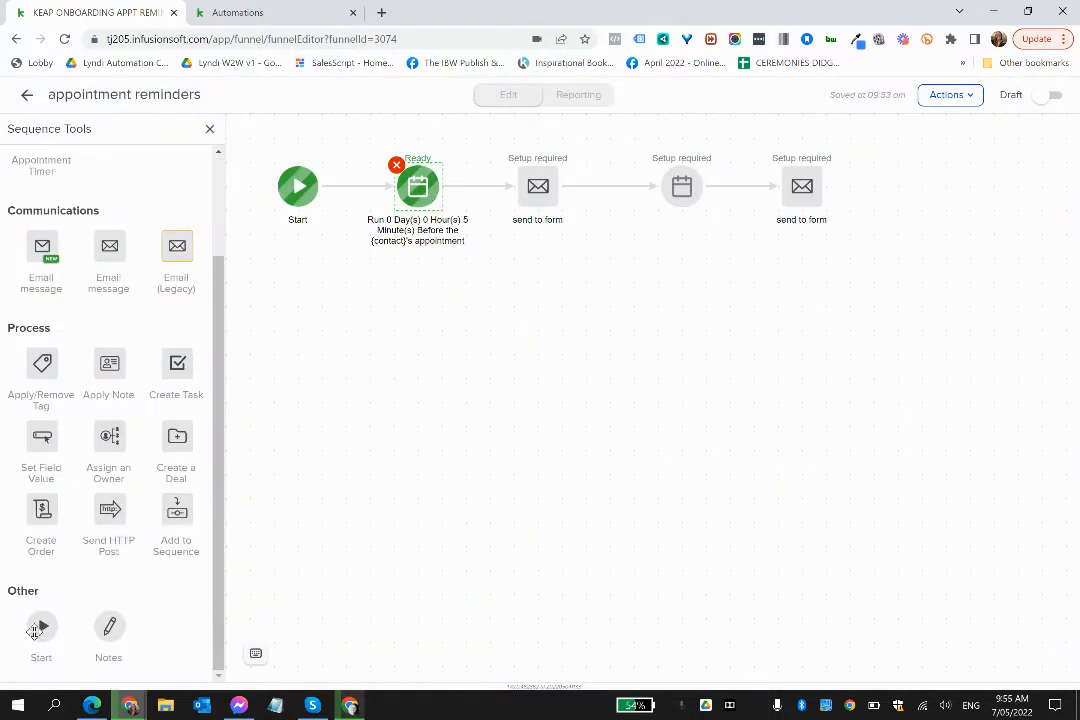
{"action": "left_click_drag", "start_coordinate": [36, 629], "coordinate": [293, 362]}
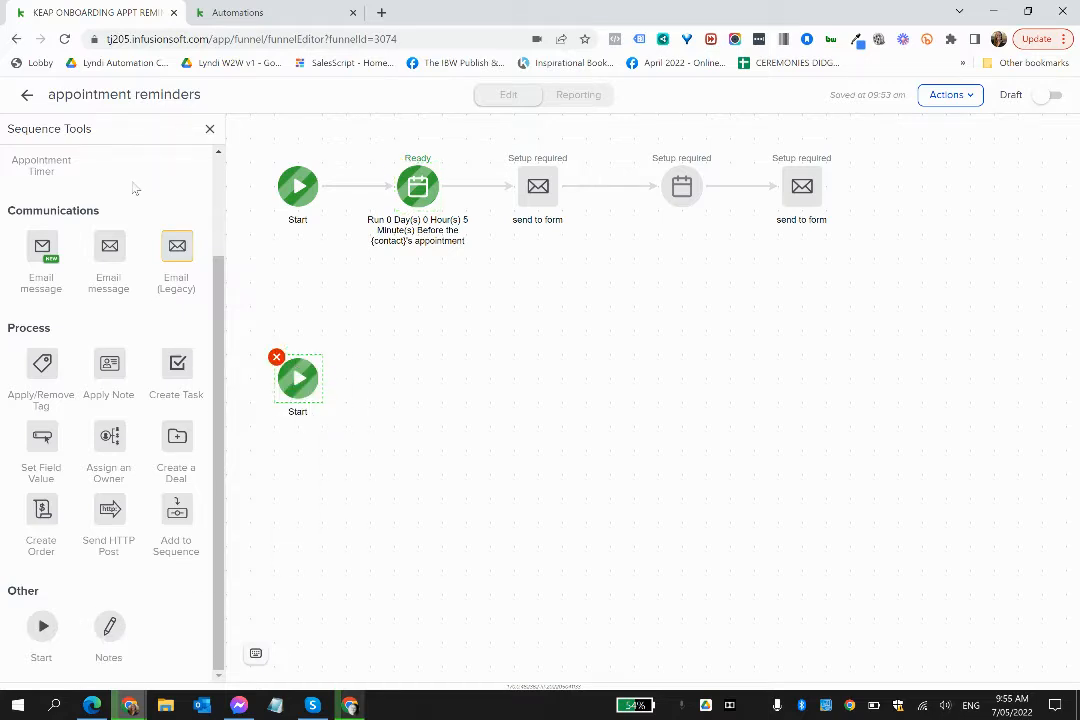
{"action": "scroll", "coordinate": [135, 189], "scroll_direction": "up", "scroll_amount": 2}
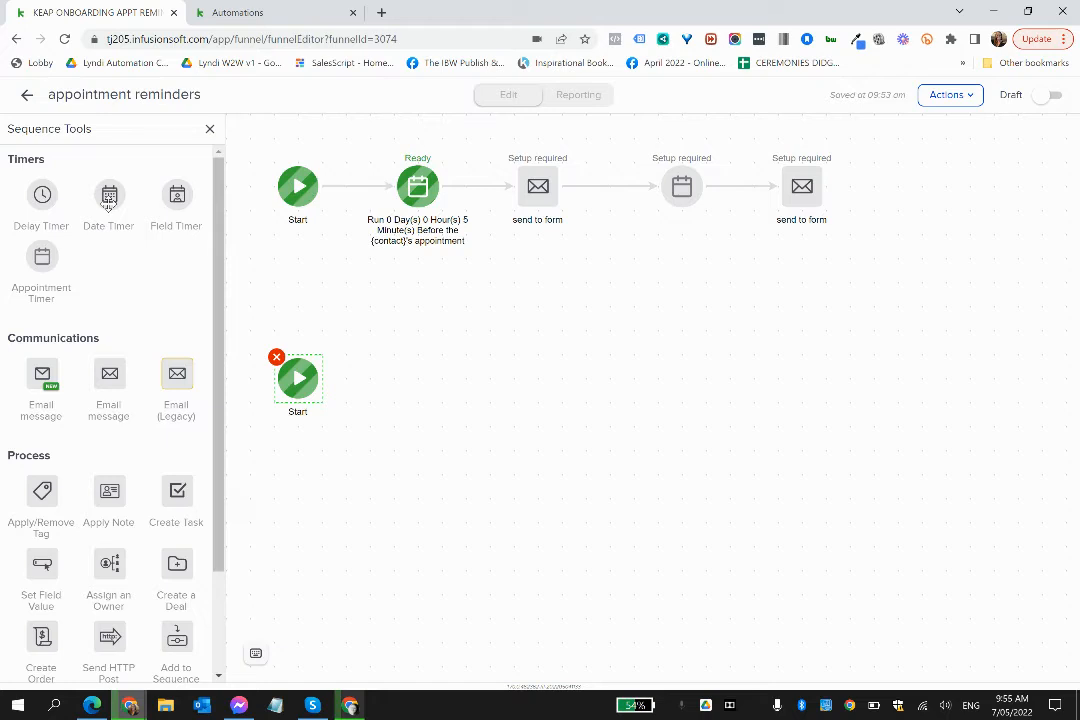
{"action": "left_click", "coordinate": [418, 188]}
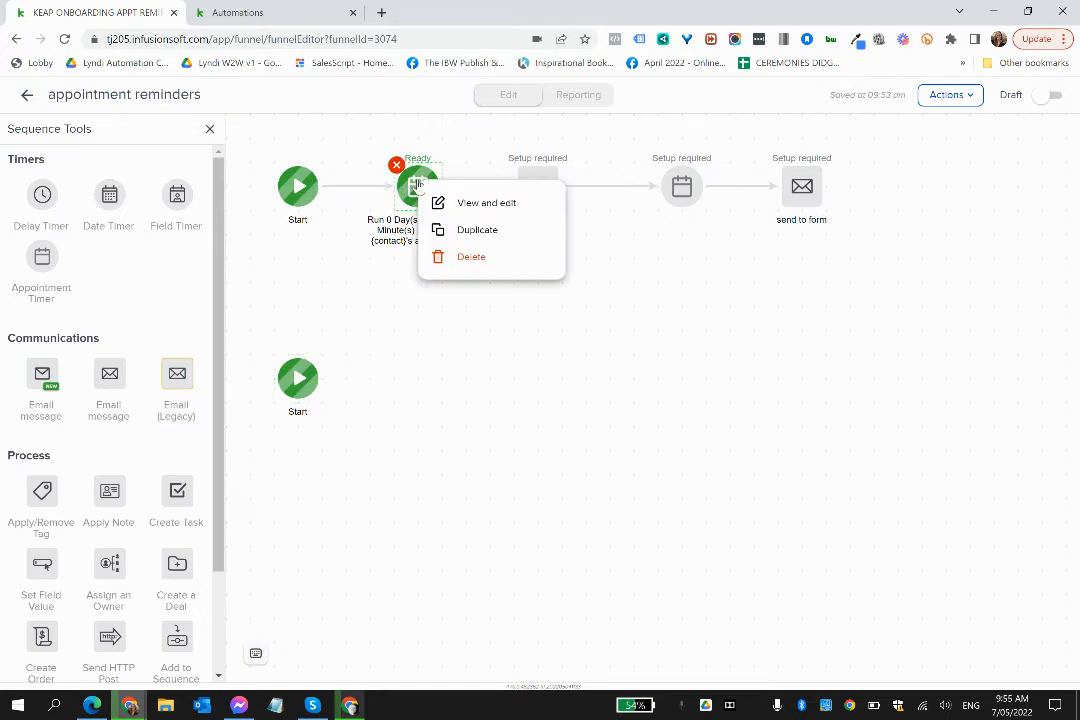
{"action": "left_click", "coordinate": [459, 231]}
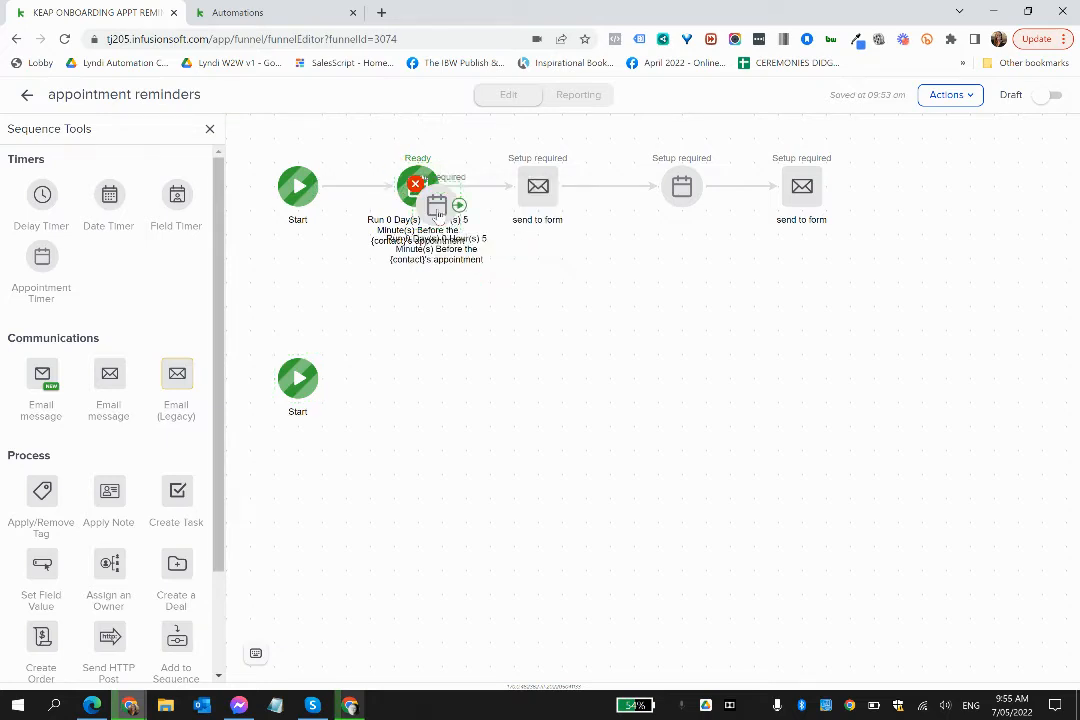
{"action": "left_click", "coordinate": [420, 380]}
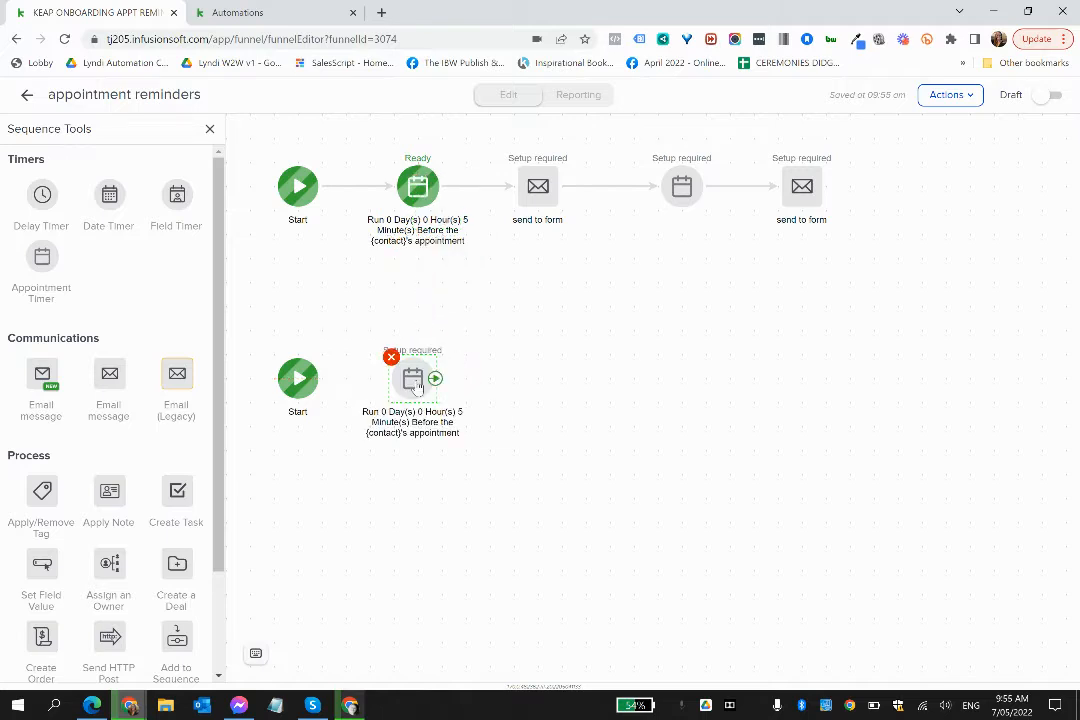
- Connect the second Start to the duplicated timer and save that timer at 5 minutes before the appointment
{"action": "left_click_drag", "start_coordinate": [320, 383], "coordinate": [412, 385]}
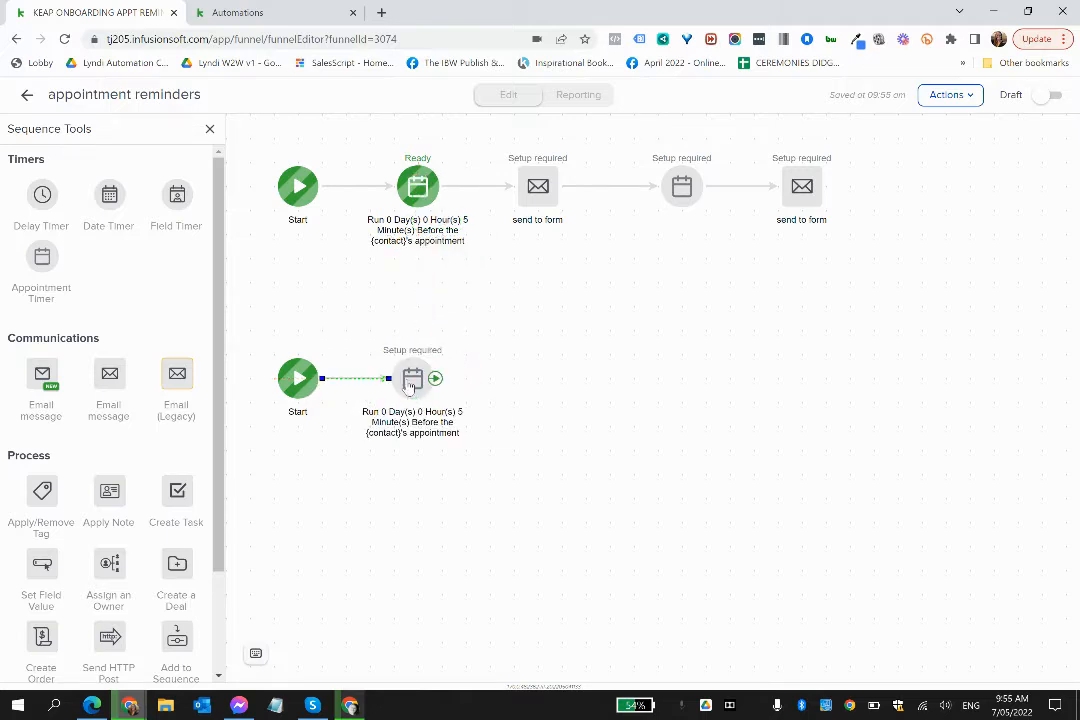
{"action": "left_click", "coordinate": [412, 385]}
{"action": "left_click", "coordinate": [460, 403]}
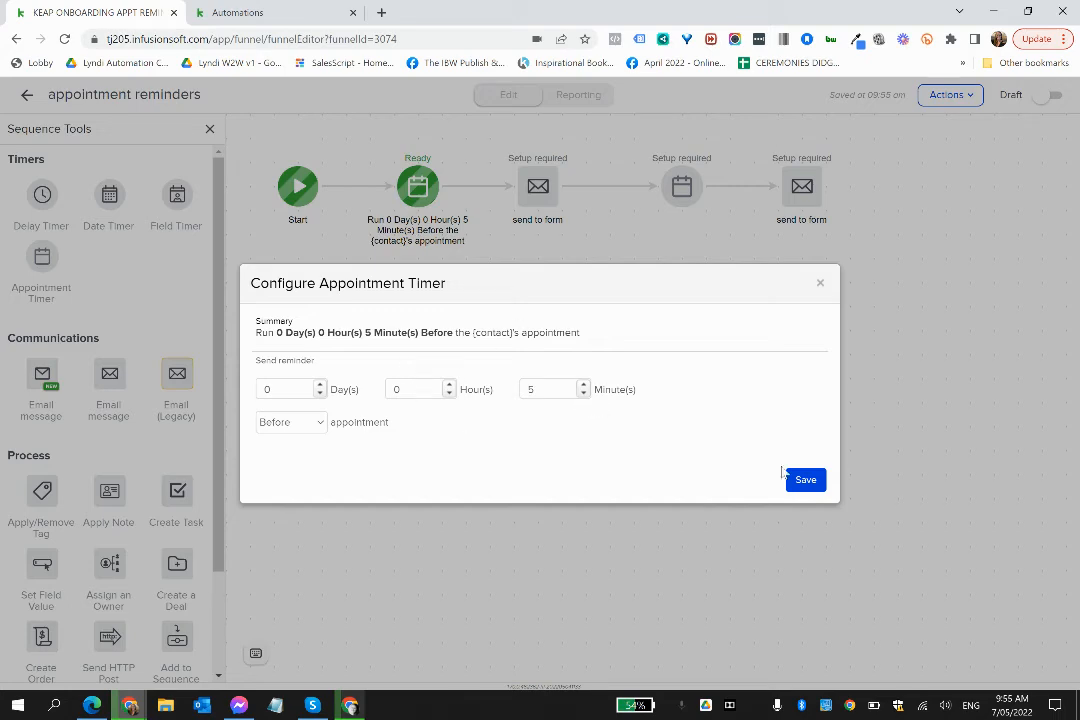
{"action": "left_click", "coordinate": [806, 481]}
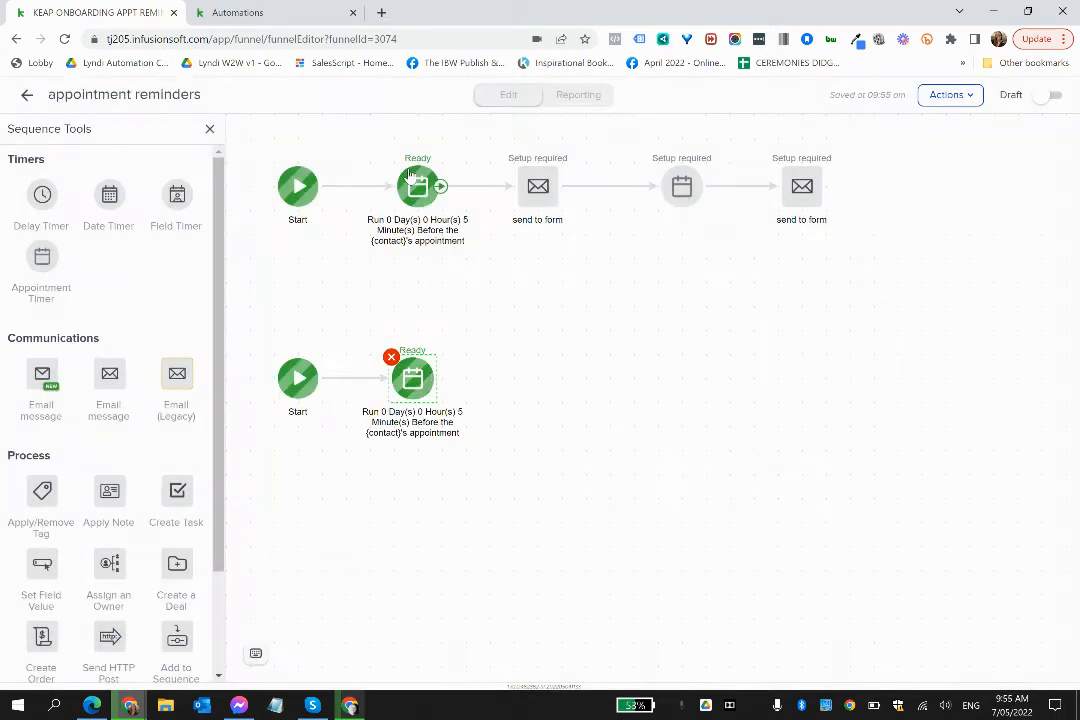
- Set the days of the upper row's first appointment timer to 3 and save it
{"action": "left_click", "coordinate": [418, 188]}
{"action": "left_click", "coordinate": [473, 209]}
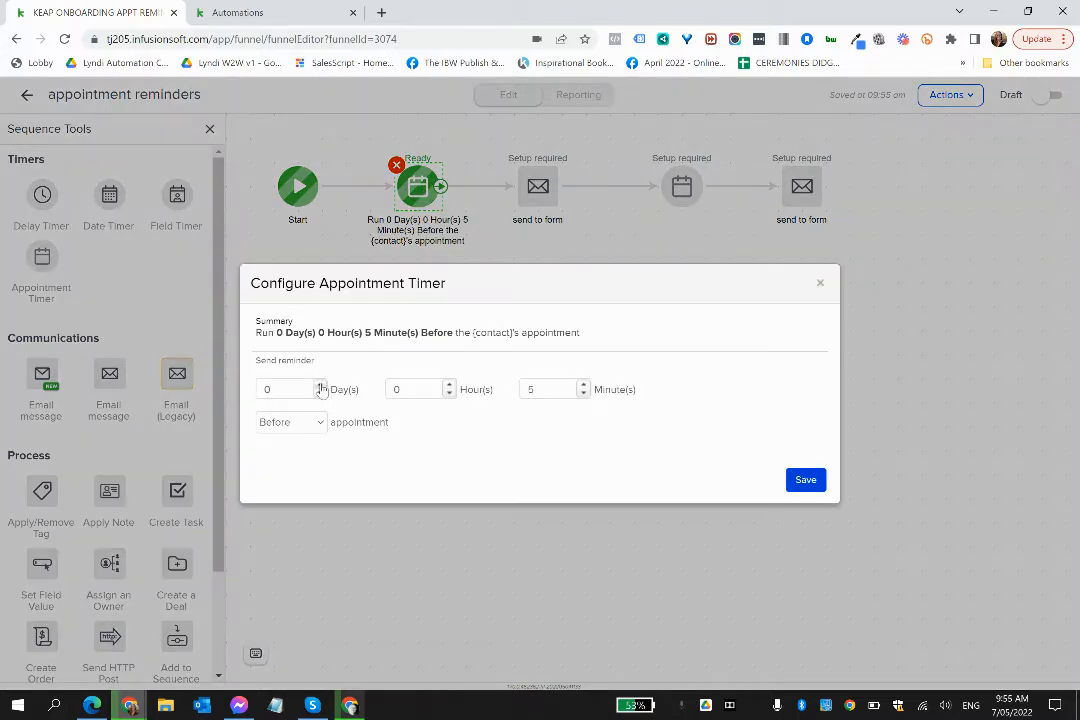
{"action": "left_click", "coordinate": [320, 385]}
{"action": "left_click", "coordinate": [320, 385]}
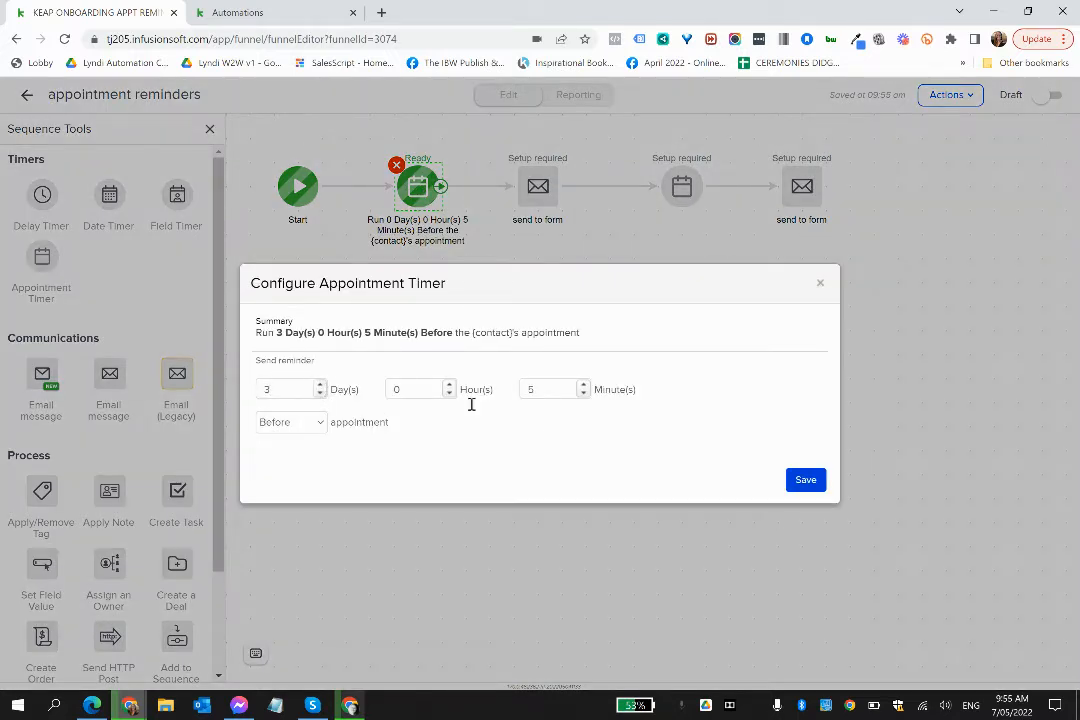
{"action": "left_click", "coordinate": [805, 481]}
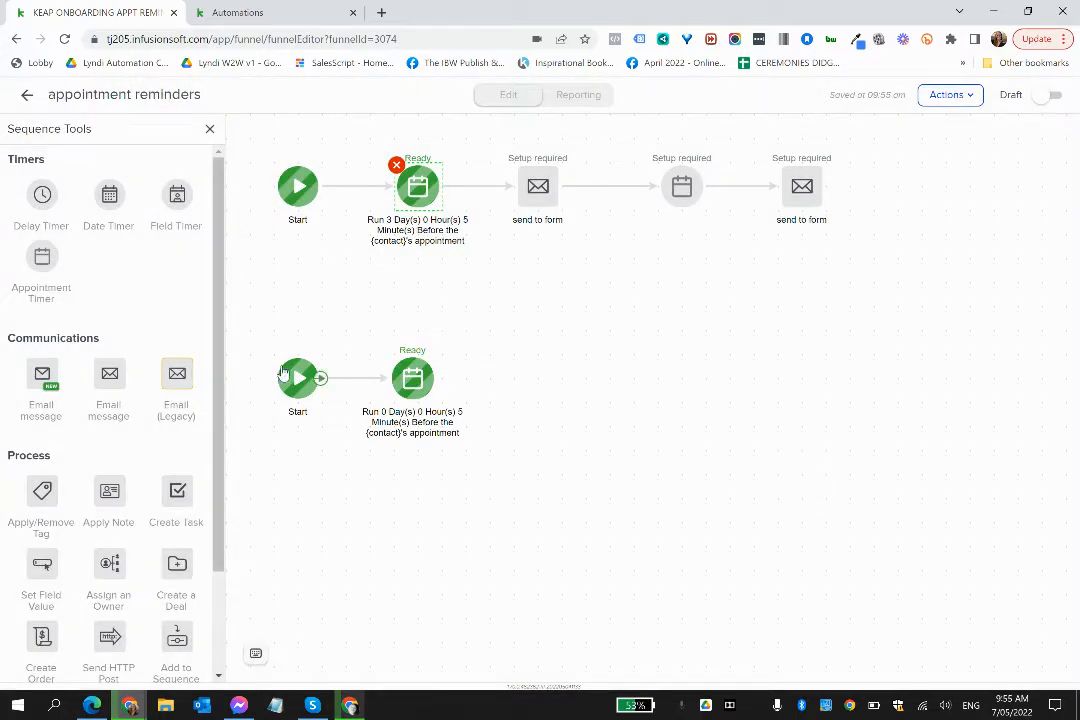
- Add a Send HTTP Post process after the lower 5-minute timer and connect the timer to it
{"action": "scroll", "coordinate": [115, 564], "scroll_direction": "down", "scroll_amount": 2}
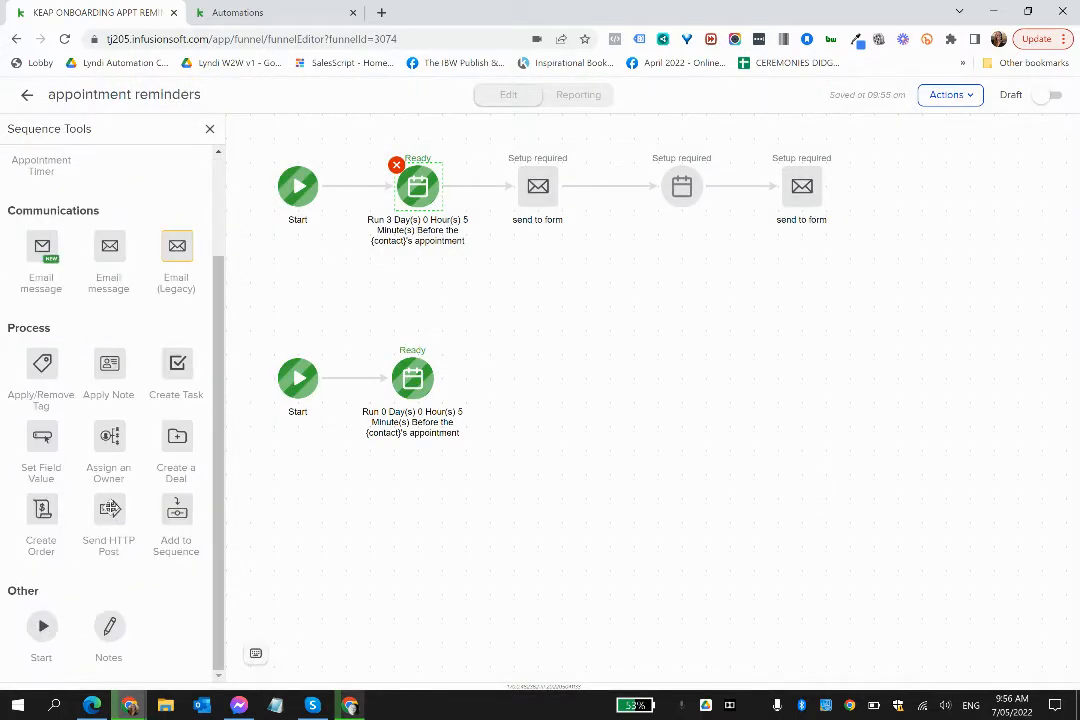
{"action": "left_click_drag", "start_coordinate": [110, 512], "coordinate": [538, 378]}
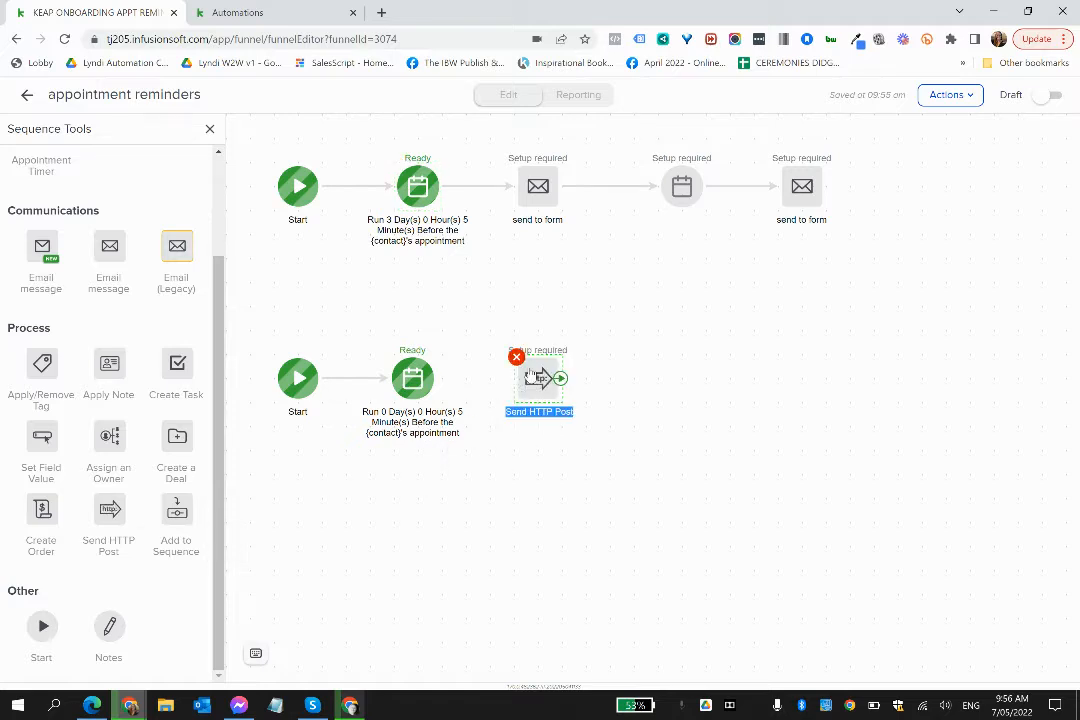
{"action": "left_click_drag", "start_coordinate": [434, 378], "coordinate": [538, 378]}
- Open the Send HTTP Post for editing and start copying its setup from an existing campaign
{"action": "right_click", "coordinate": [538, 380]}
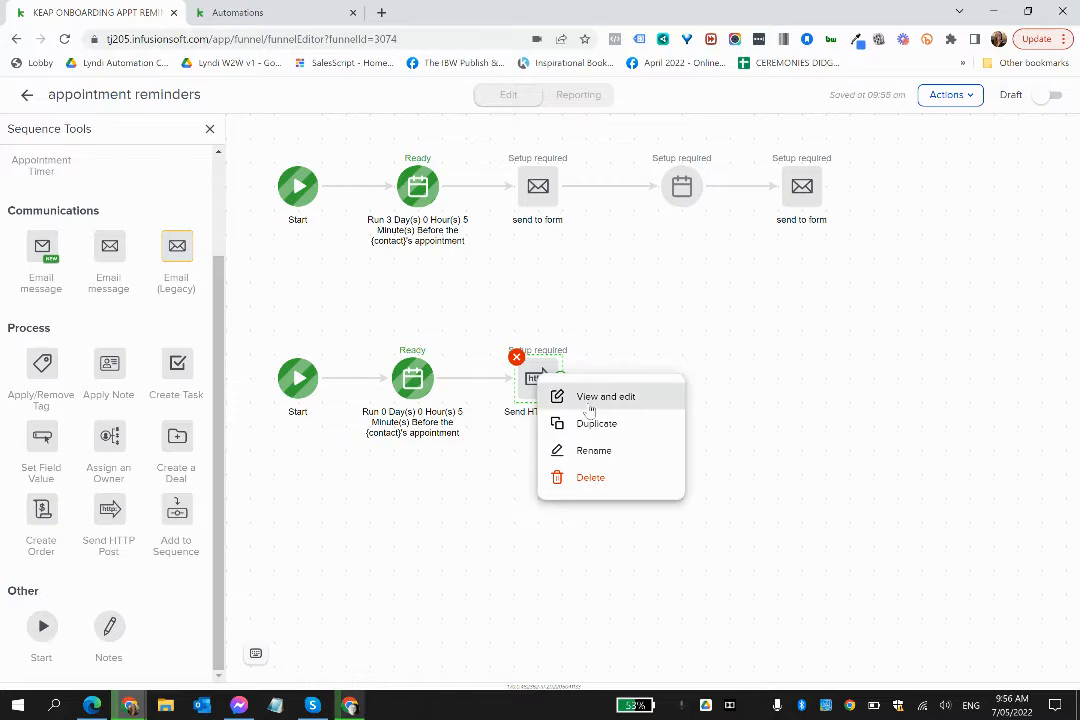
{"action": "left_click", "coordinate": [590, 405]}
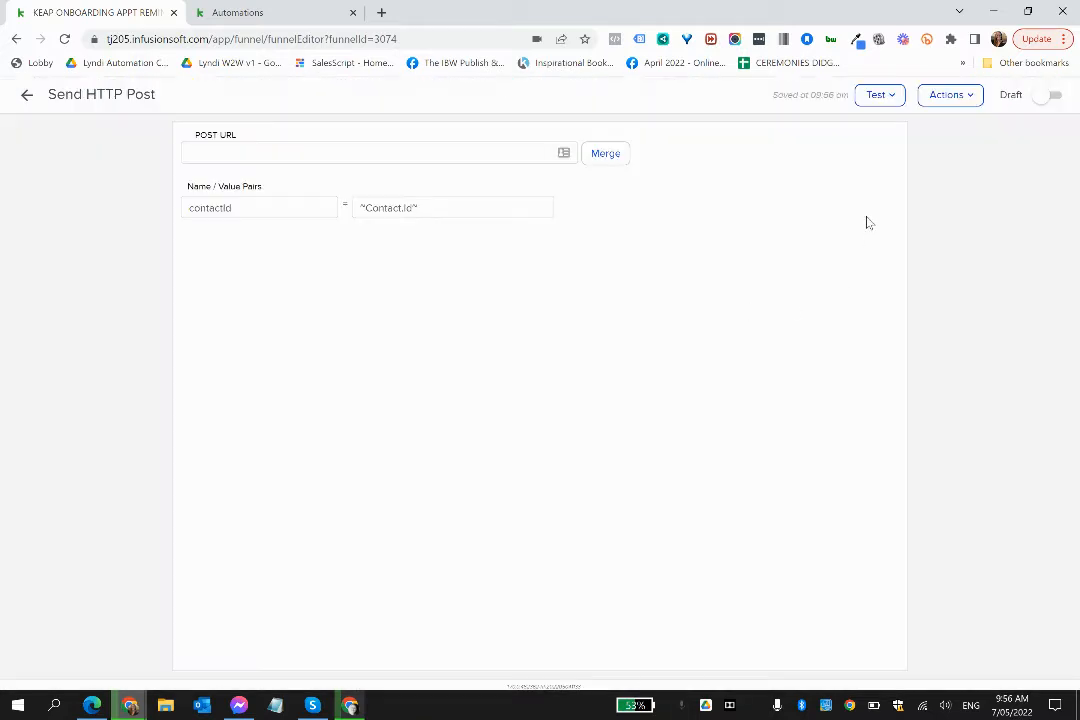
{"action": "left_click", "coordinate": [945, 97]}
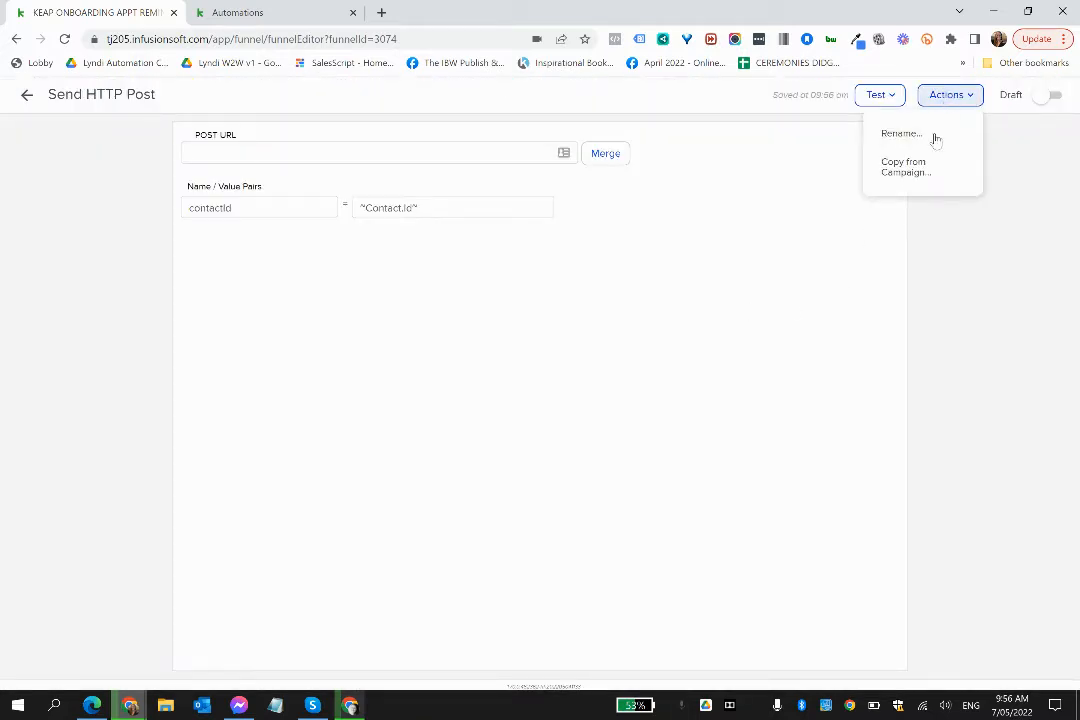
{"action": "left_click", "coordinate": [907, 170]}
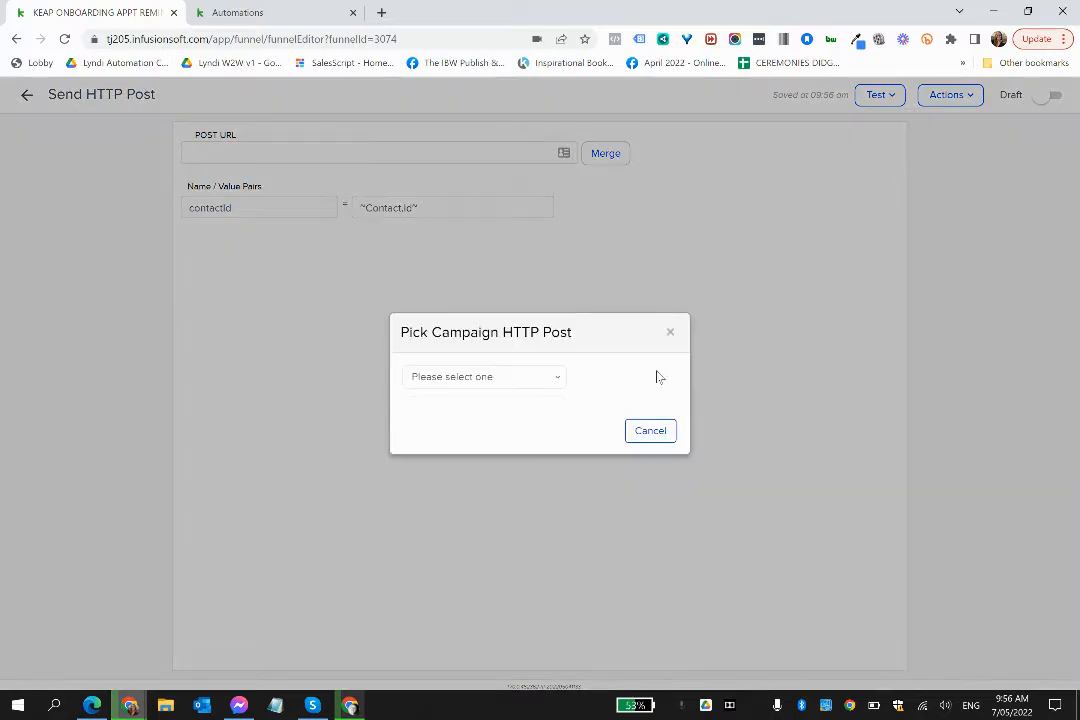
- Look through the existing campaigns for an HTTP post to copy, and return to the appointment reminders sequence without picking one
{"action": "left_click", "coordinate": [483, 382]}
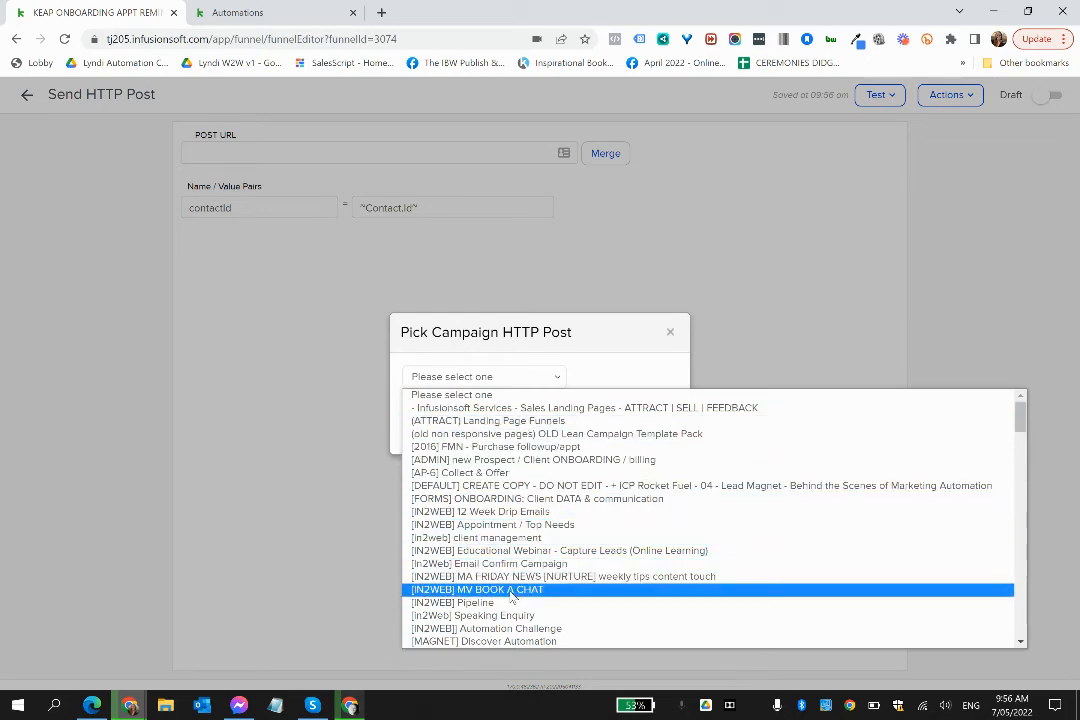
{"action": "scroll", "coordinate": [513, 590], "scroll_direction": "down", "scroll_amount": 2}
{"action": "scroll", "coordinate": [513, 595], "scroll_direction": "down", "scroll_amount": 3}
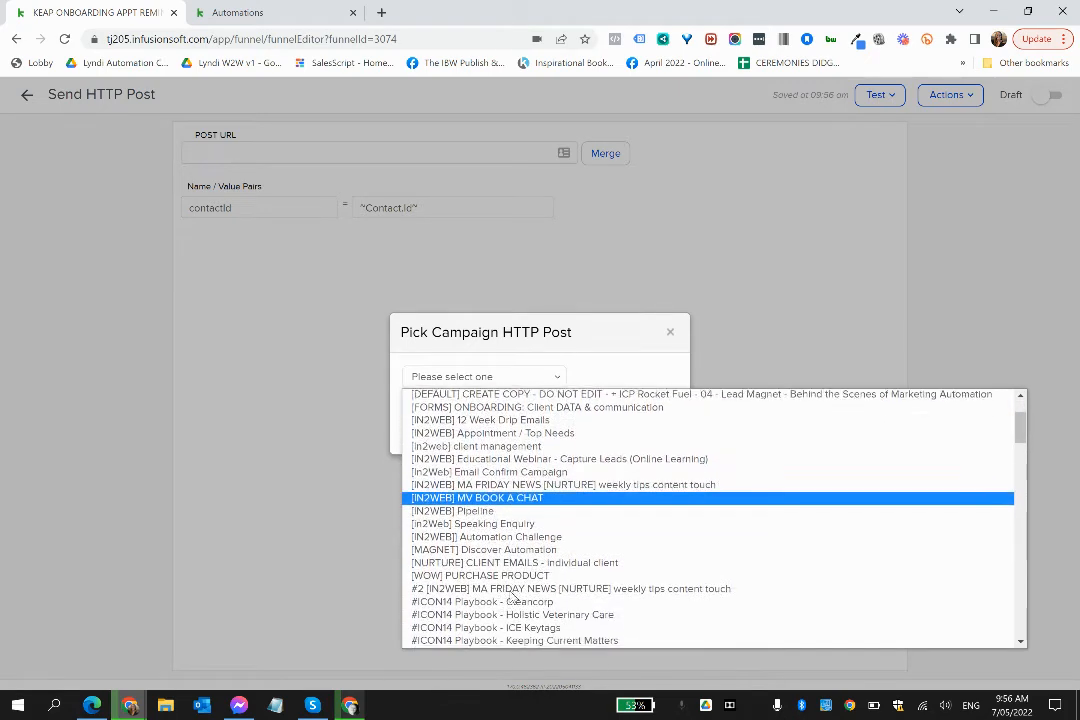
{"action": "scroll", "coordinate": [513, 597], "scroll_direction": "down", "scroll_amount": 5}
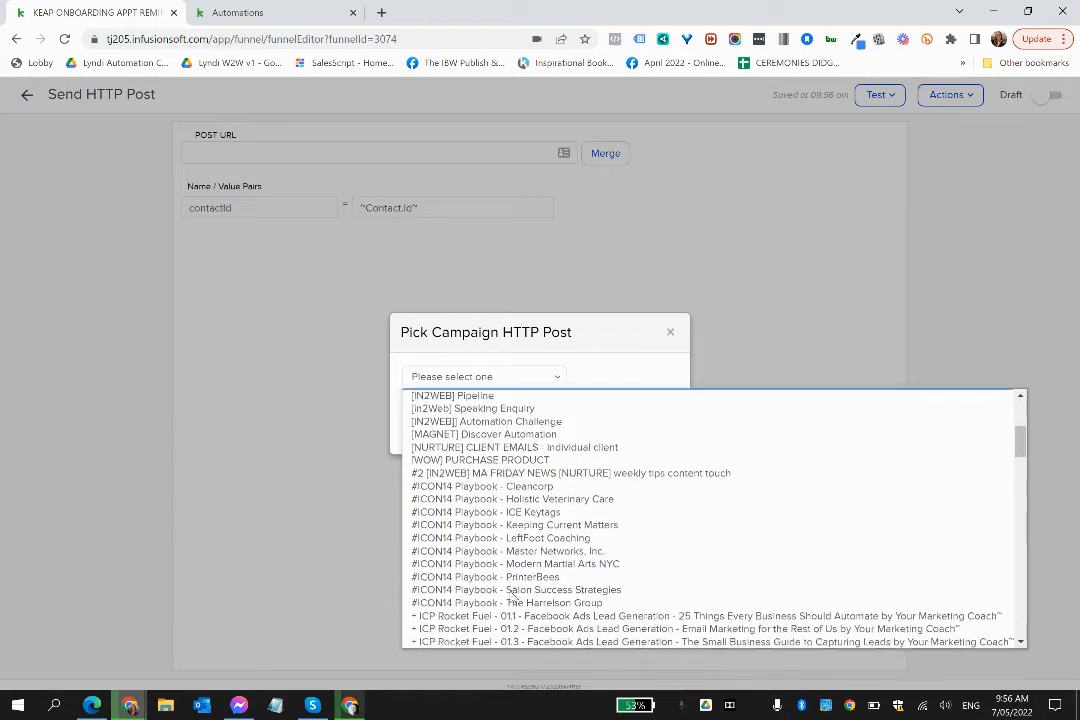
{"action": "scroll", "coordinate": [513, 597], "scroll_direction": "down", "scroll_amount": 5}
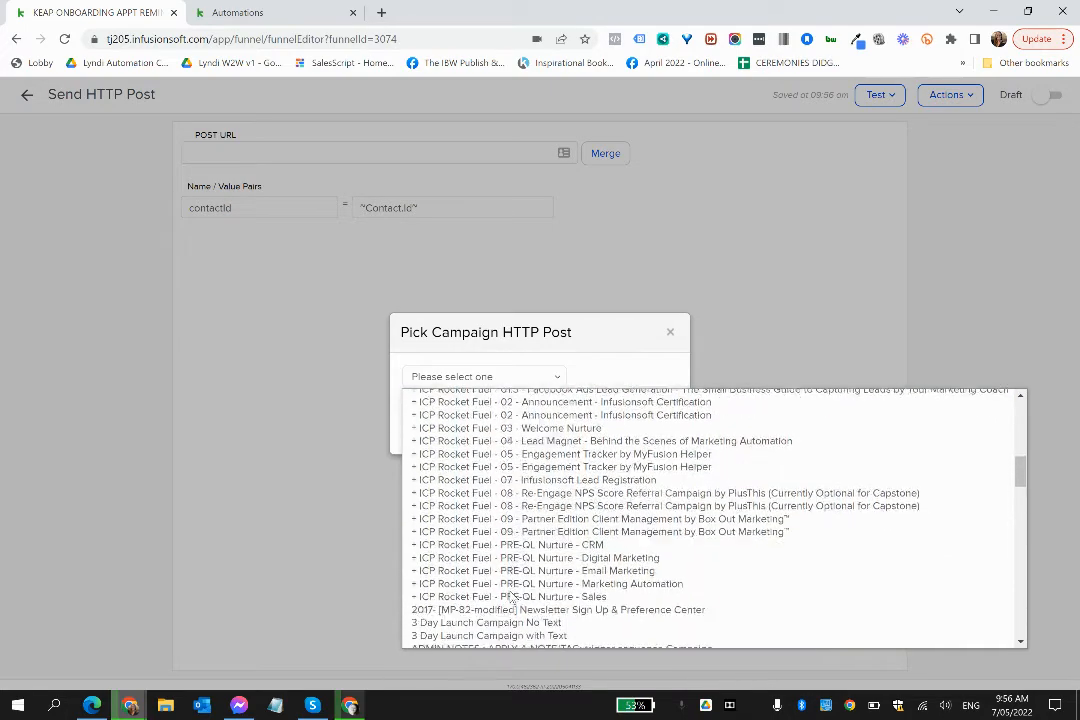
{"action": "scroll", "coordinate": [513, 597], "scroll_direction": "down", "scroll_amount": 3}
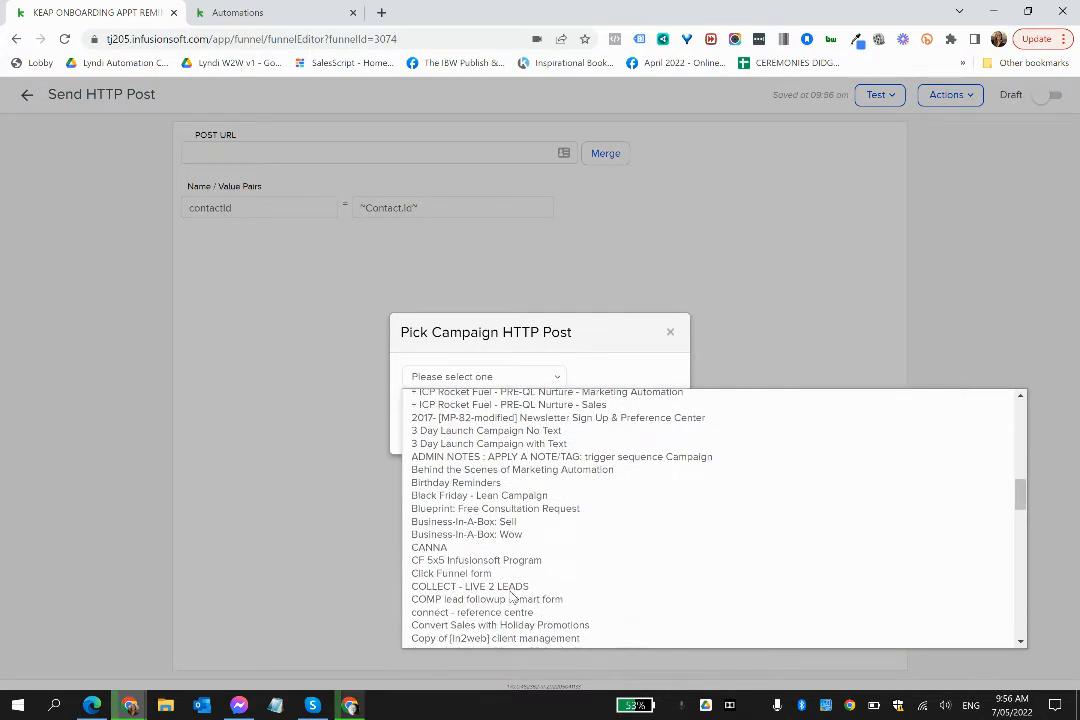
{"action": "scroll", "coordinate": [513, 597], "scroll_direction": "down", "scroll_amount": 3}
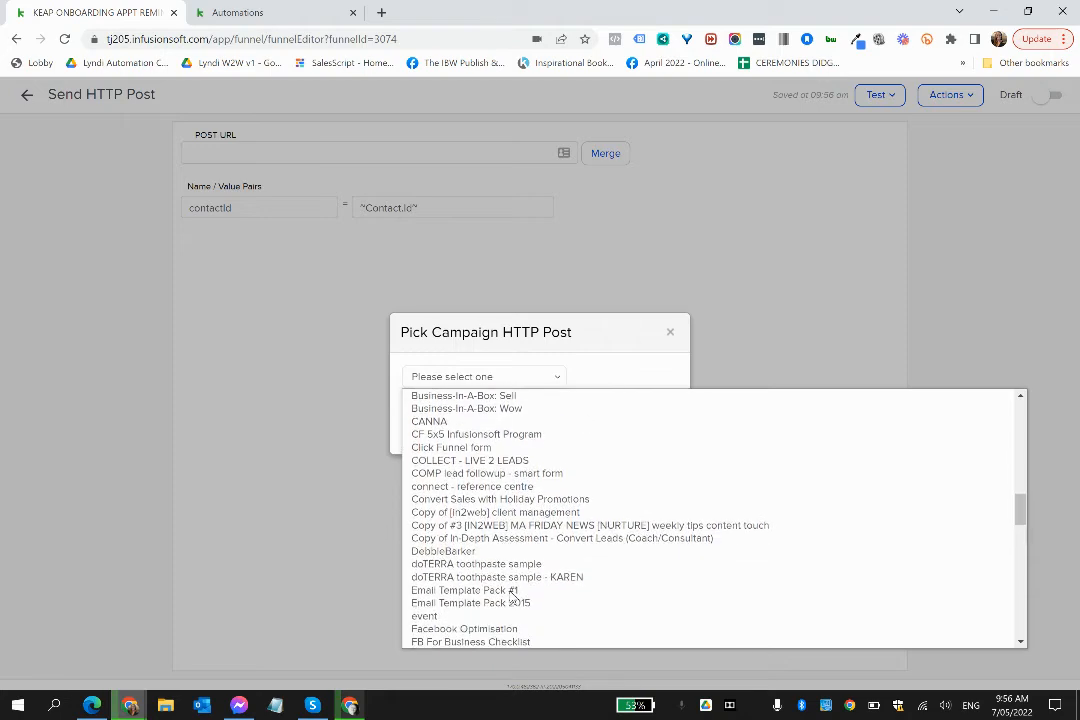
{"action": "scroll", "coordinate": [513, 597], "scroll_direction": "down", "scroll_amount": 3}
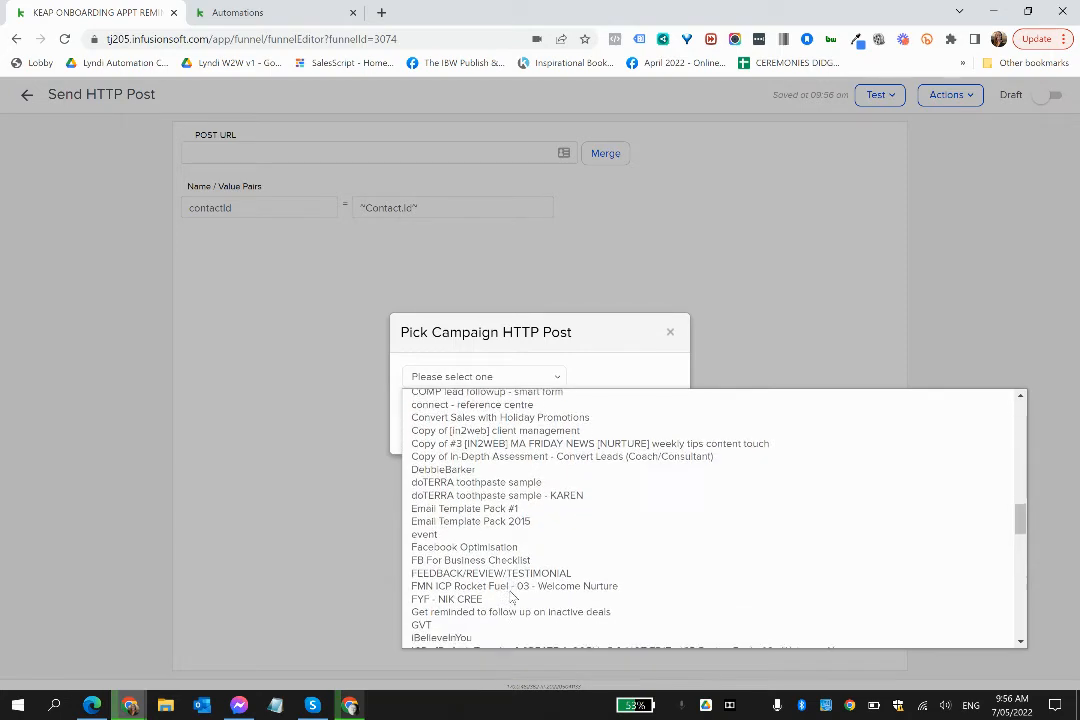
{"action": "scroll", "coordinate": [513, 597], "scroll_direction": "down", "scroll_amount": 3}
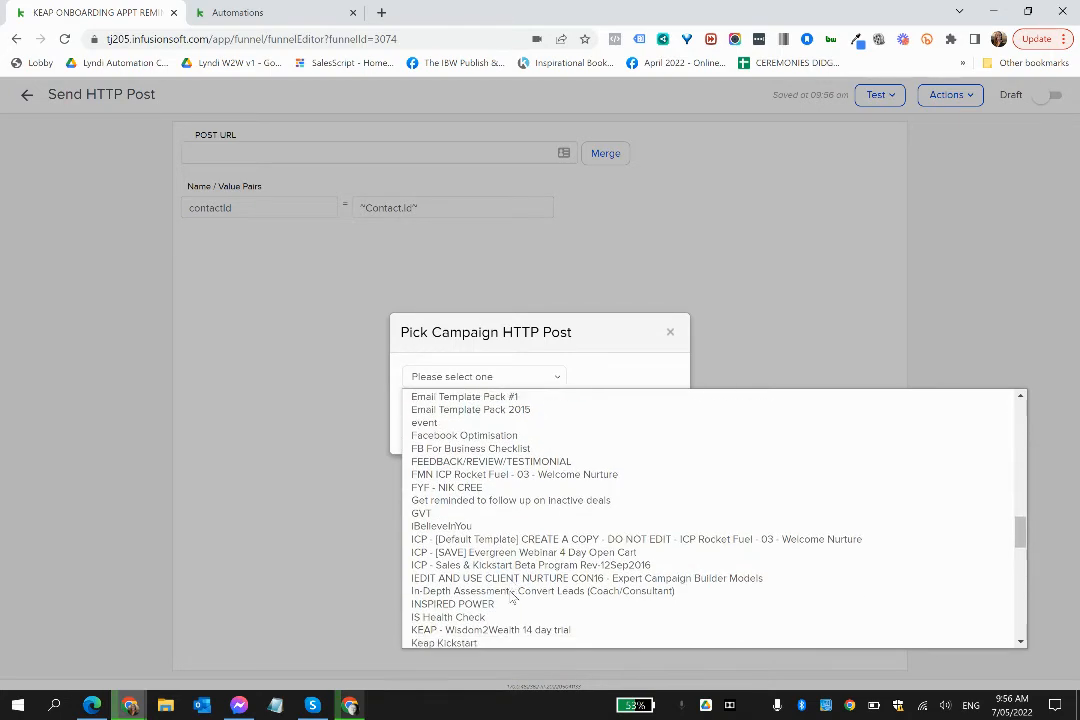
{"action": "scroll", "coordinate": [513, 597], "scroll_direction": "down", "scroll_amount": 4}
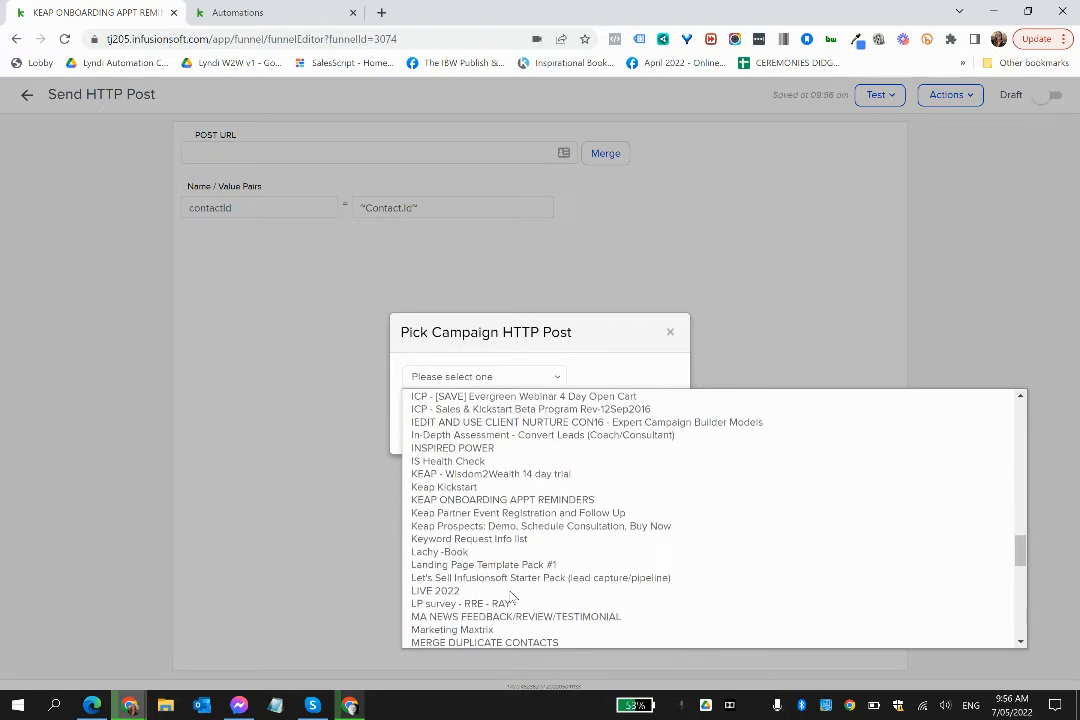
{"action": "scroll", "coordinate": [513, 597], "scroll_direction": "down", "scroll_amount": 4}
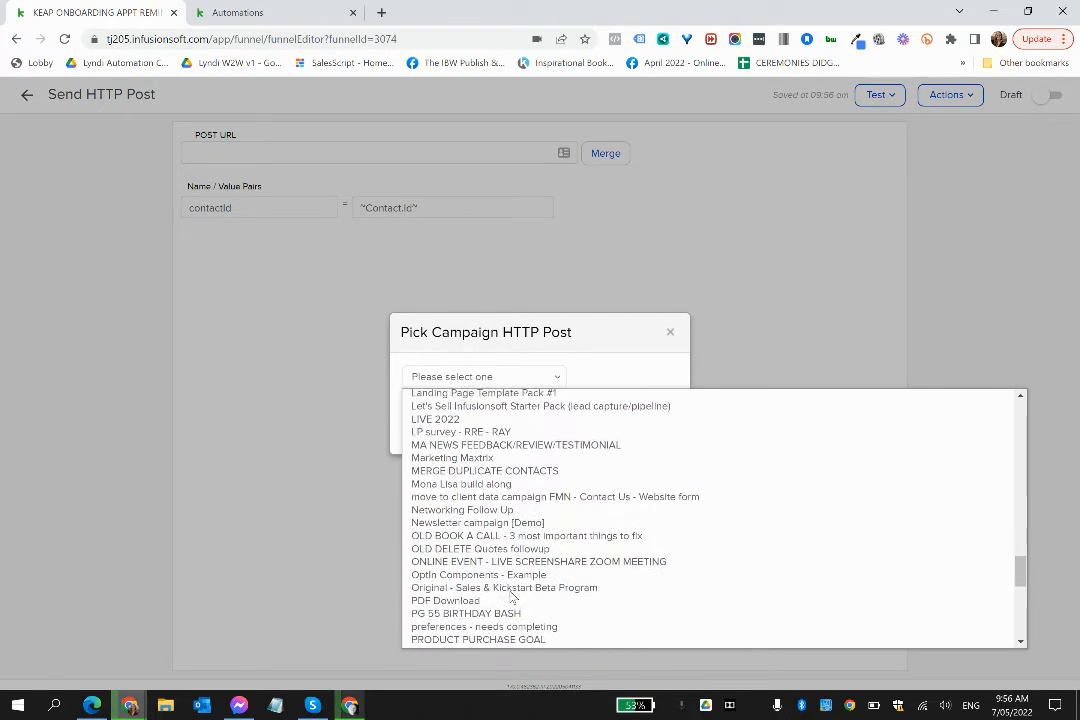
{"action": "scroll", "coordinate": [513, 597], "scroll_direction": "down", "scroll_amount": 4}
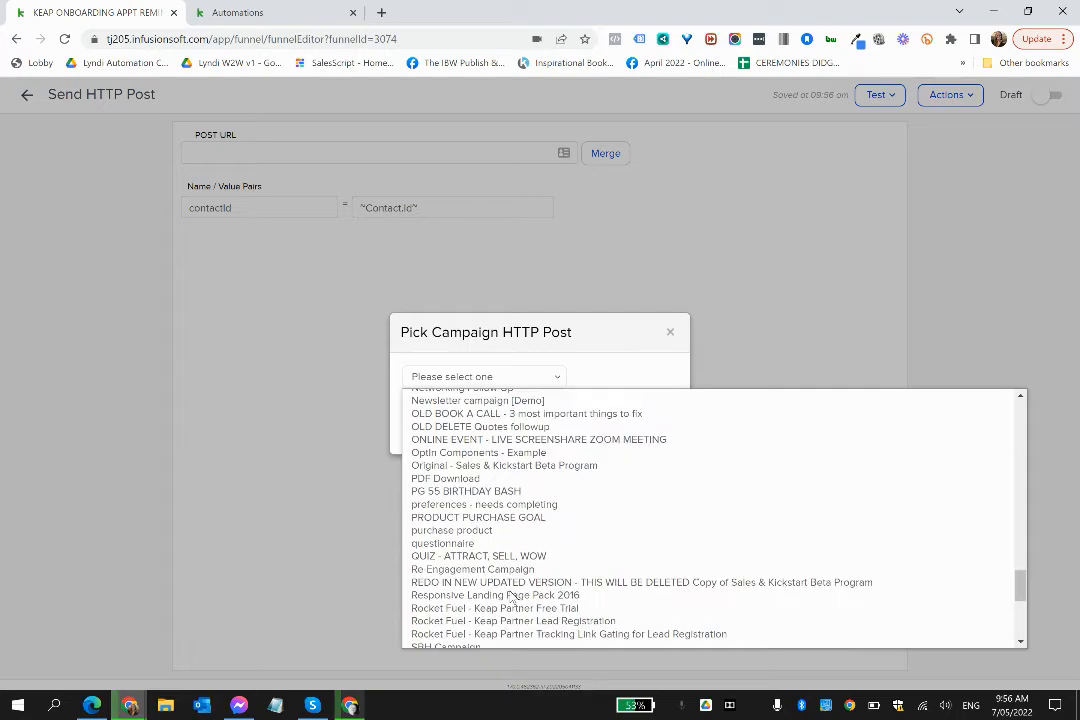
{"action": "scroll", "coordinate": [513, 597], "scroll_direction": "down", "scroll_amount": 3}
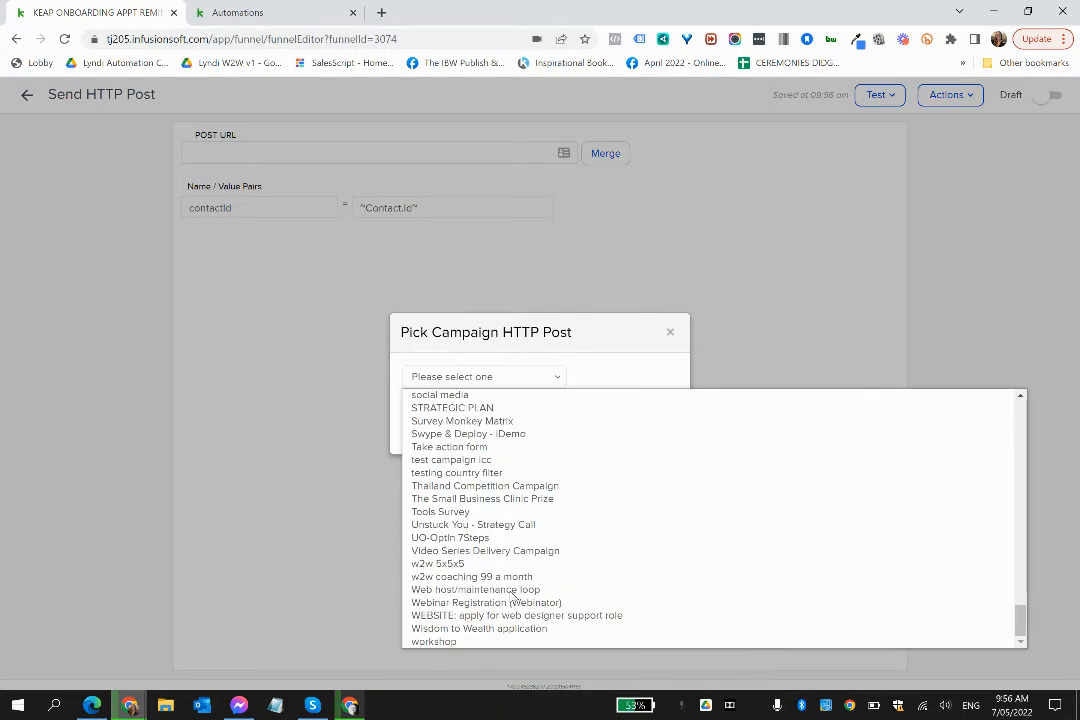
{"action": "scroll", "coordinate": [513, 597], "scroll_direction": "up", "scroll_amount": 1}
{"action": "scroll", "coordinate": [511, 597], "scroll_direction": "up", "scroll_amount": 5}
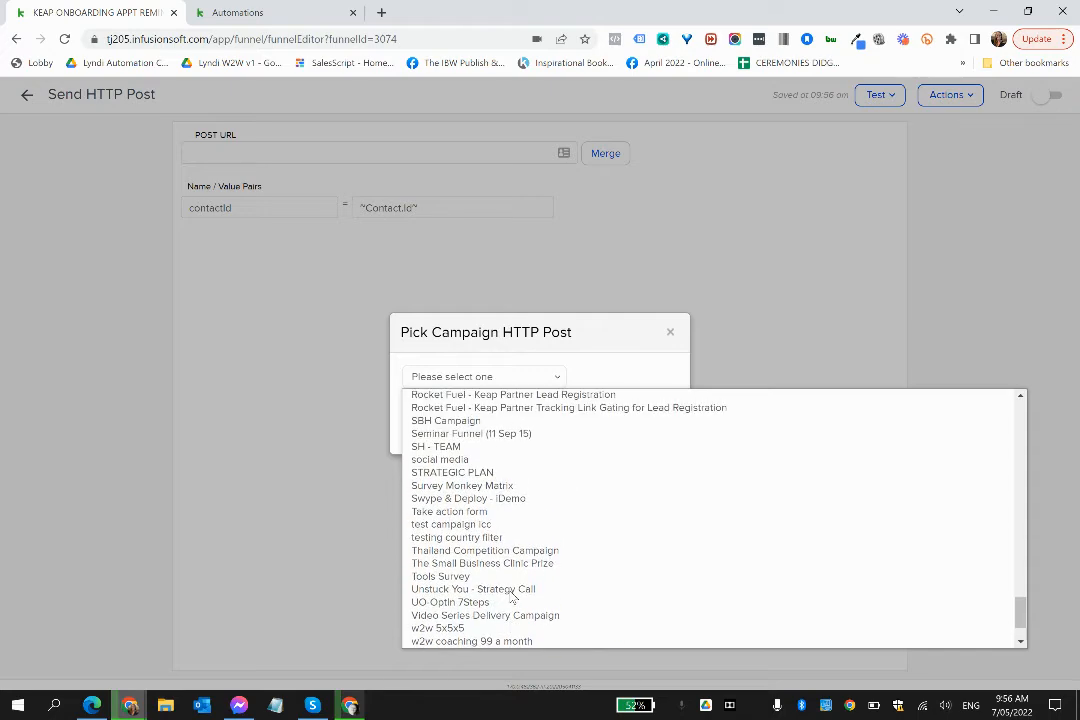
{"action": "scroll", "coordinate": [511, 597], "scroll_direction": "up", "scroll_amount": 6}
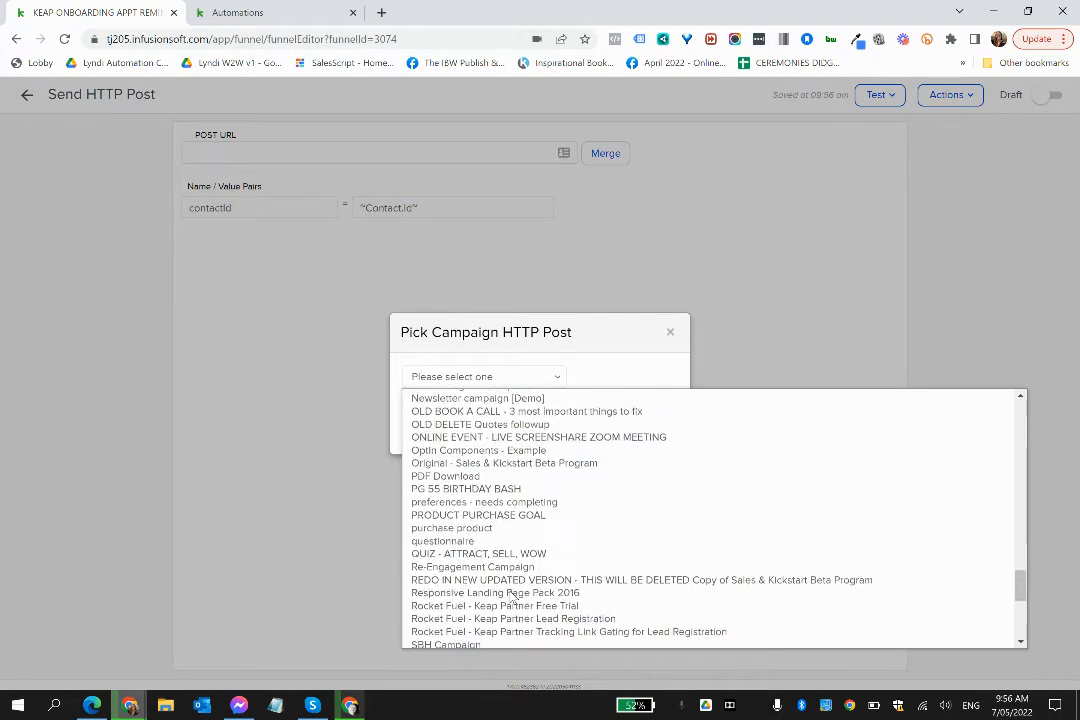
{"action": "scroll", "coordinate": [511, 597], "scroll_direction": "up", "scroll_amount": 3}
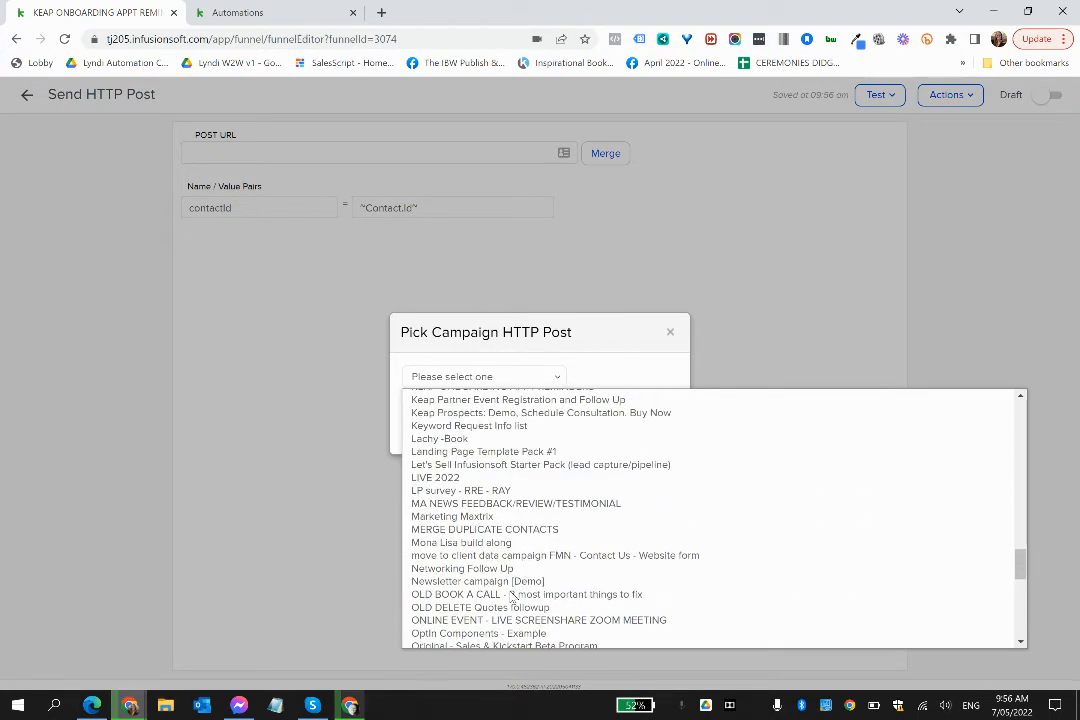
{"action": "scroll", "coordinate": [511, 597], "scroll_direction": "up", "scroll_amount": 3}
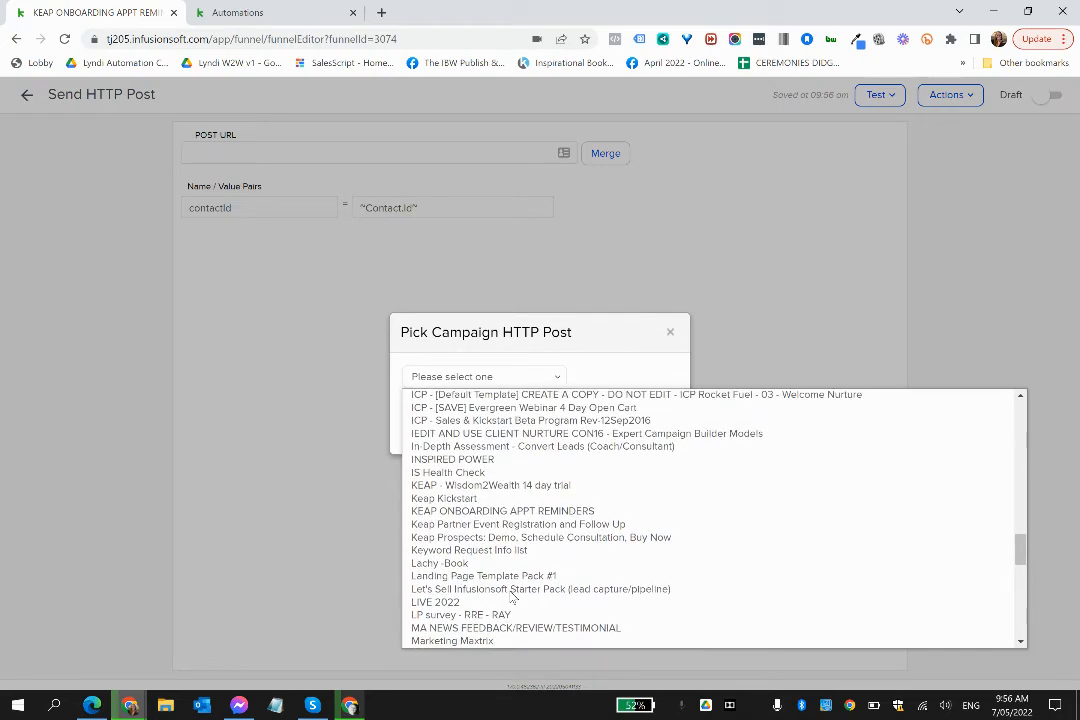
{"action": "scroll", "coordinate": [511, 597], "scroll_direction": "up", "scroll_amount": 4}
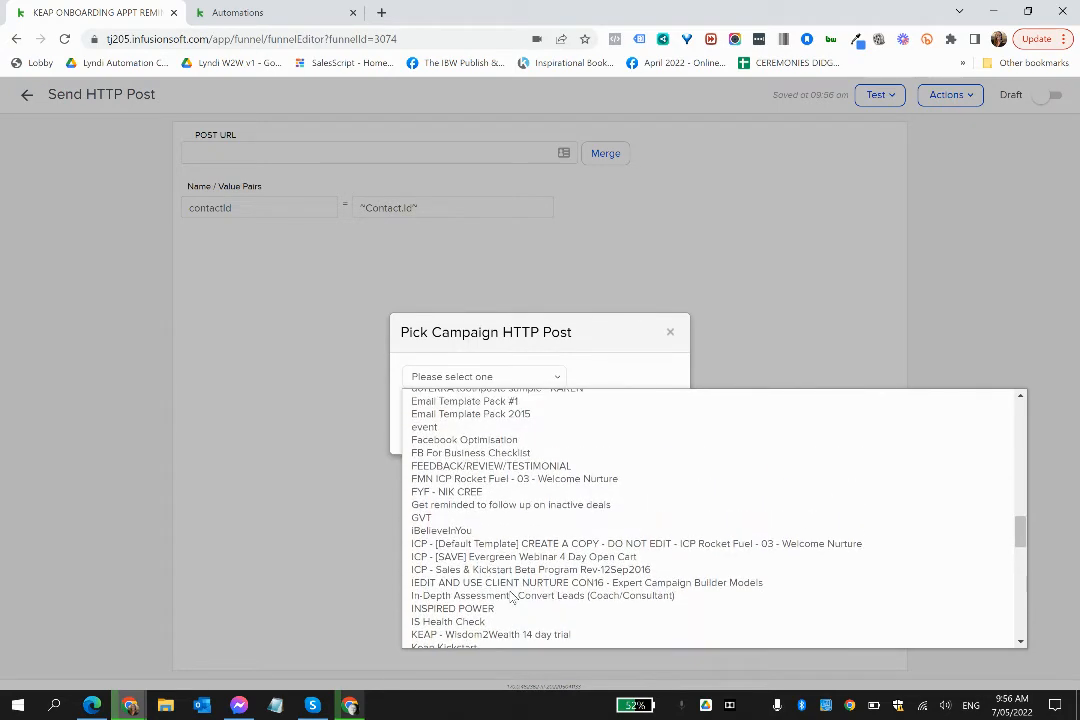
{"action": "scroll", "coordinate": [511, 597], "scroll_direction": "up", "scroll_amount": 3}
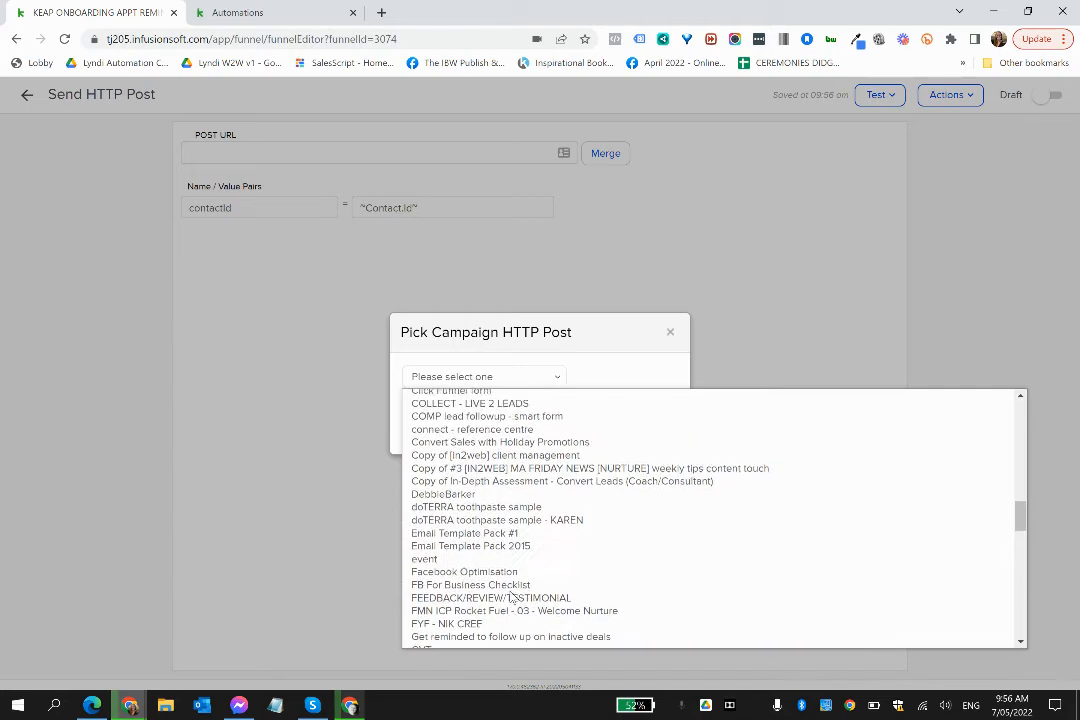
{"action": "scroll", "coordinate": [511, 597], "scroll_direction": "up", "scroll_amount": 2}
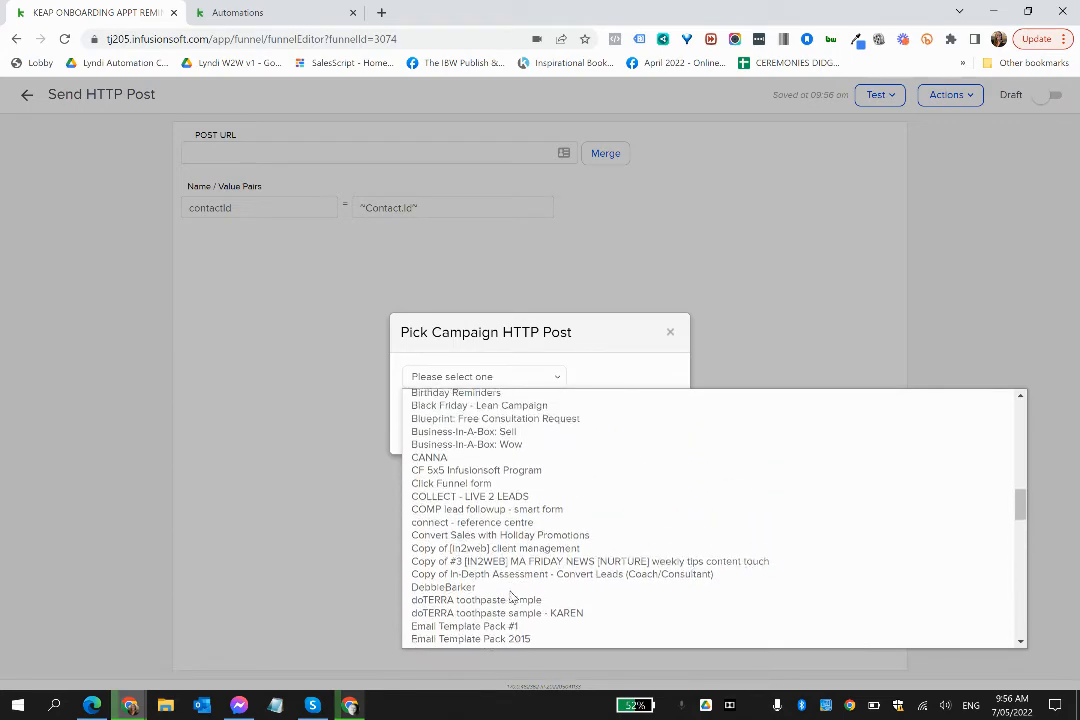
{"action": "scroll", "coordinate": [511, 597], "scroll_direction": "up", "scroll_amount": 4}
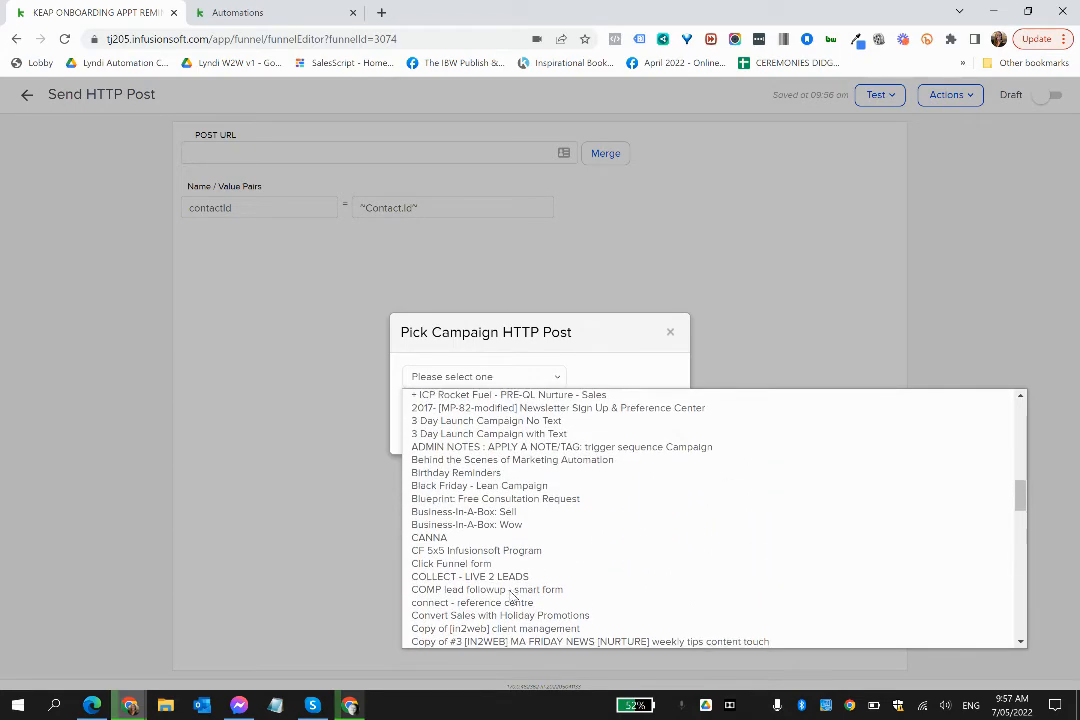
{"action": "scroll", "coordinate": [511, 597], "scroll_direction": "up", "scroll_amount": 3}
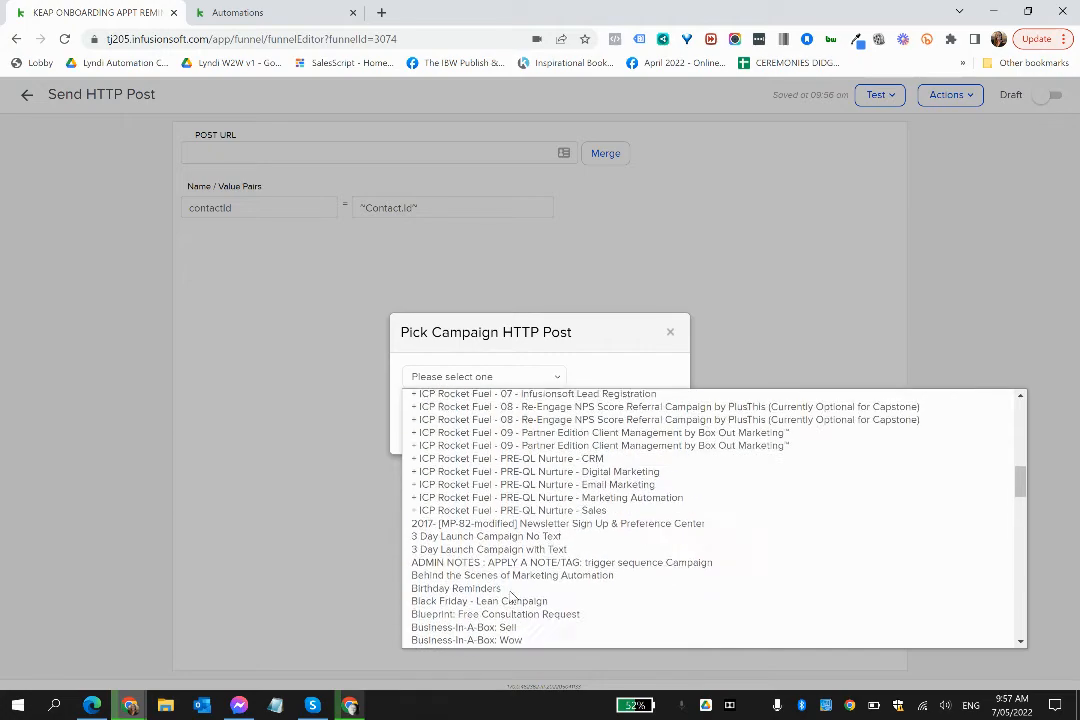
{"action": "scroll", "coordinate": [511, 597], "scroll_direction": "up", "scroll_amount": 10}
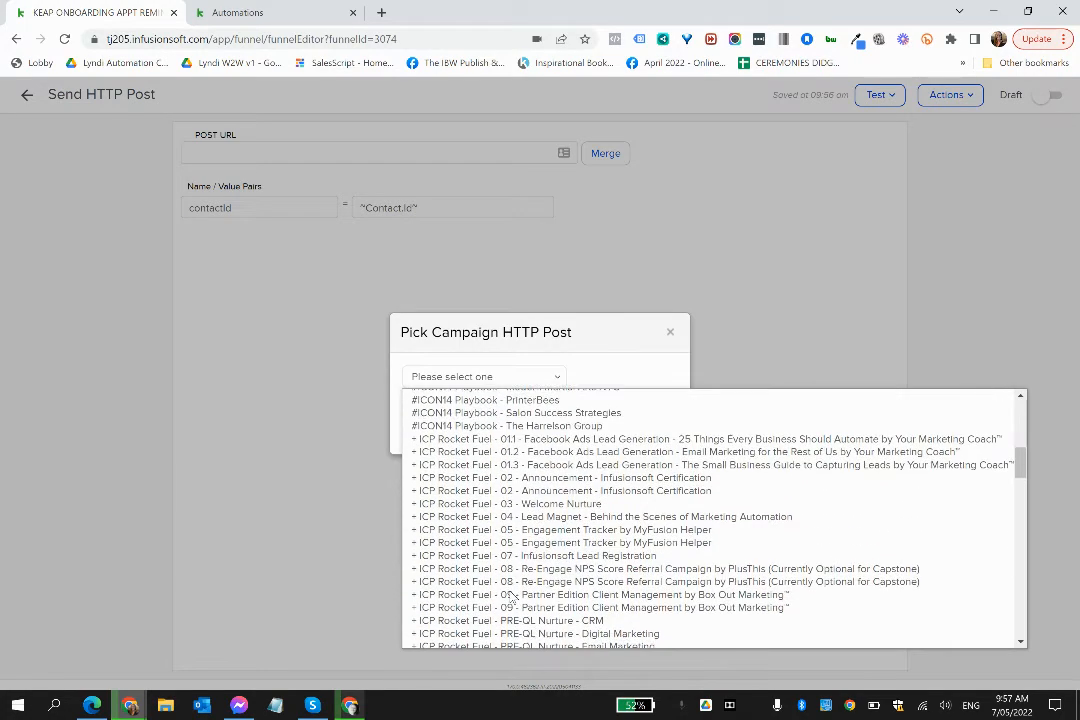
{"action": "scroll", "coordinate": [510, 596], "scroll_direction": "up", "scroll_amount": 4}
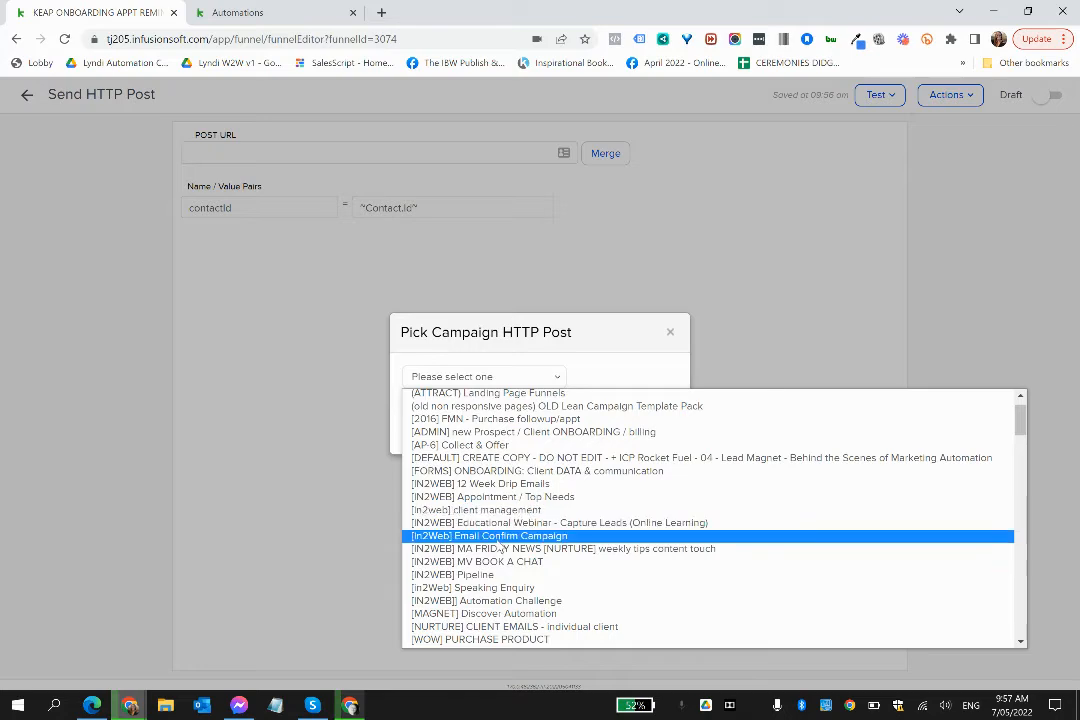
{"action": "scroll", "coordinate": [495, 540], "scroll_direction": "up", "scroll_amount": 1}
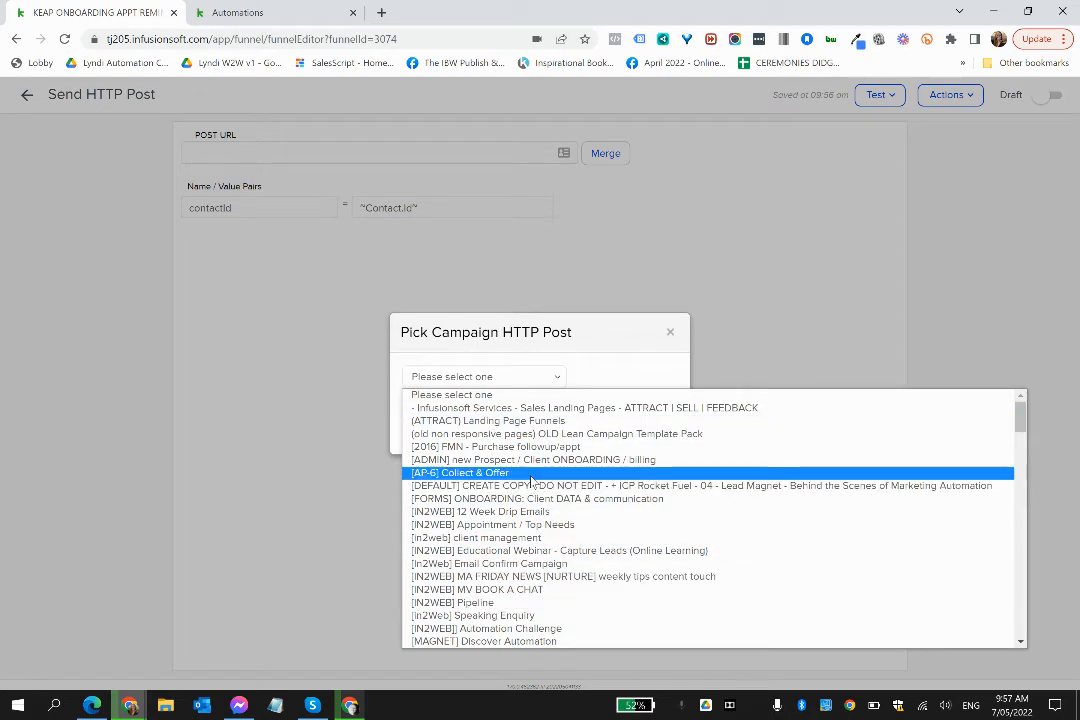
{"action": "left_click", "coordinate": [558, 337]}
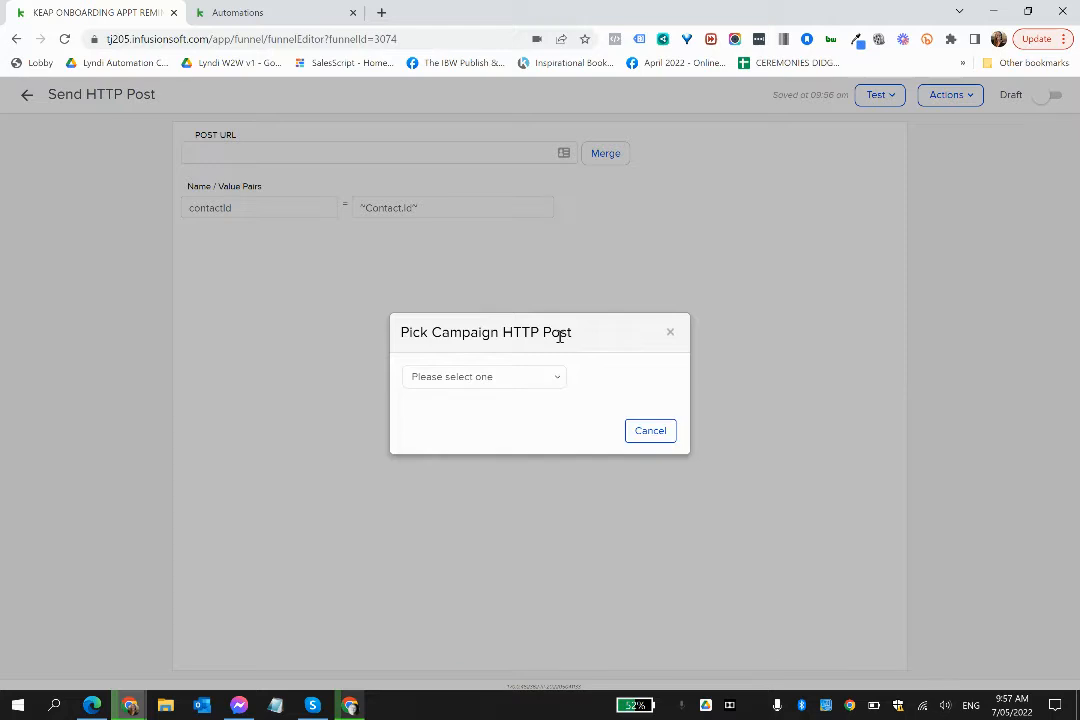
{"action": "left_click", "coordinate": [670, 336]}
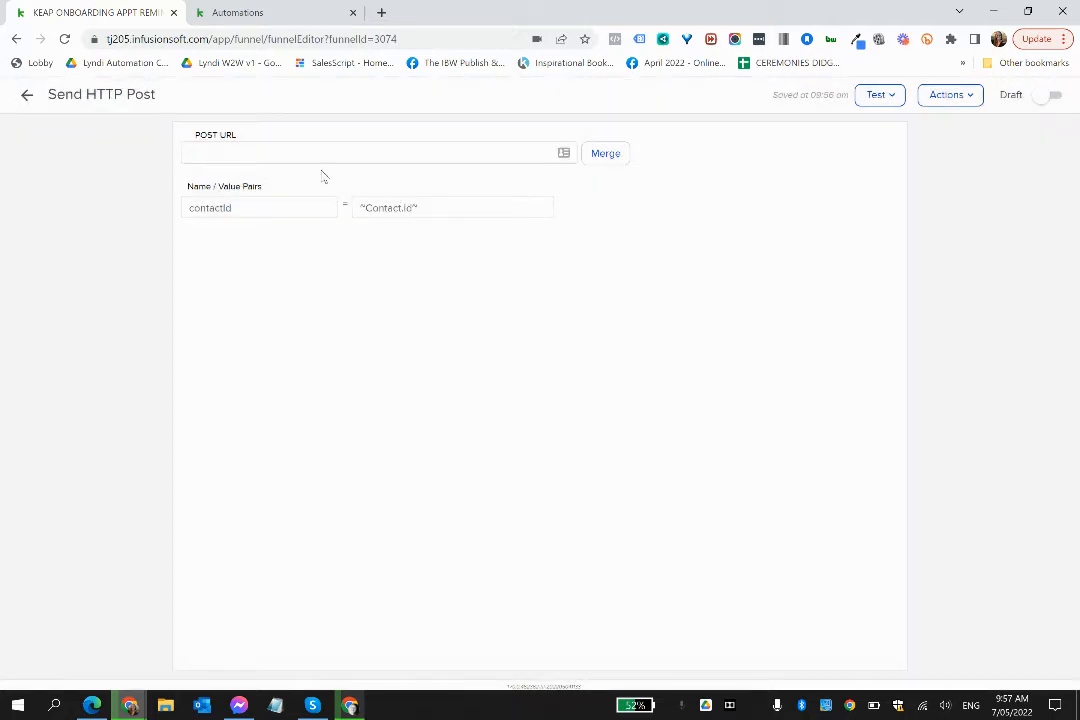
{"action": "left_click", "coordinate": [27, 97]}
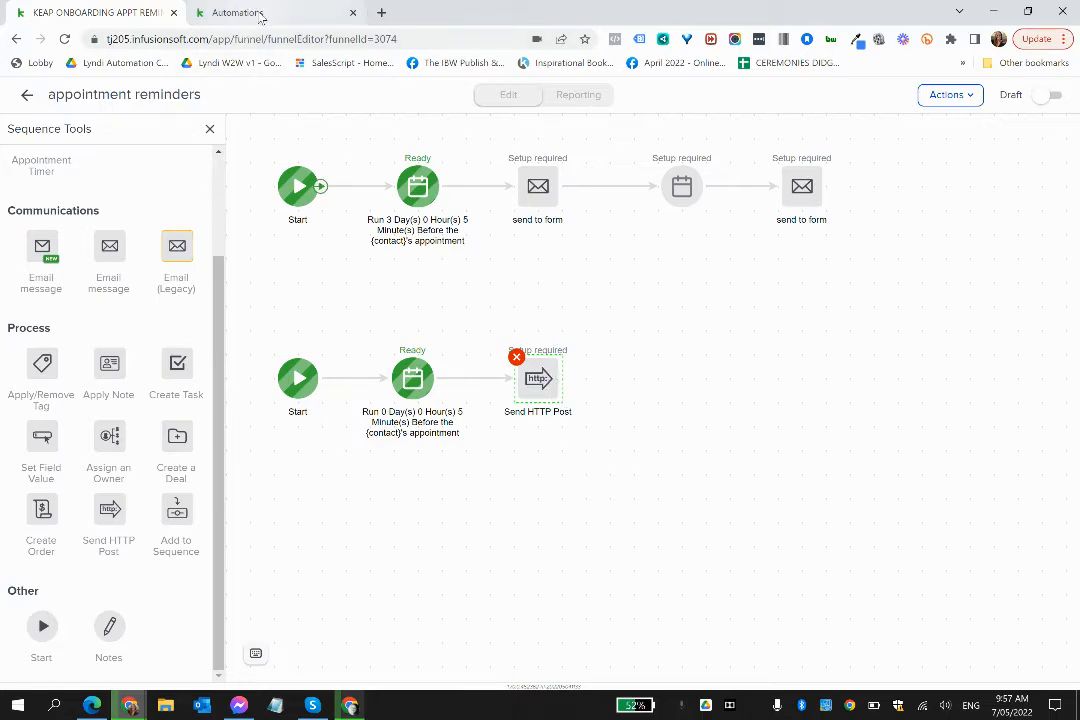
- Switch to the Keap automation builder, open the 1-hour appointment reminder email for editing and turn on its signature
{"action": "left_click", "coordinate": [258, 14]}
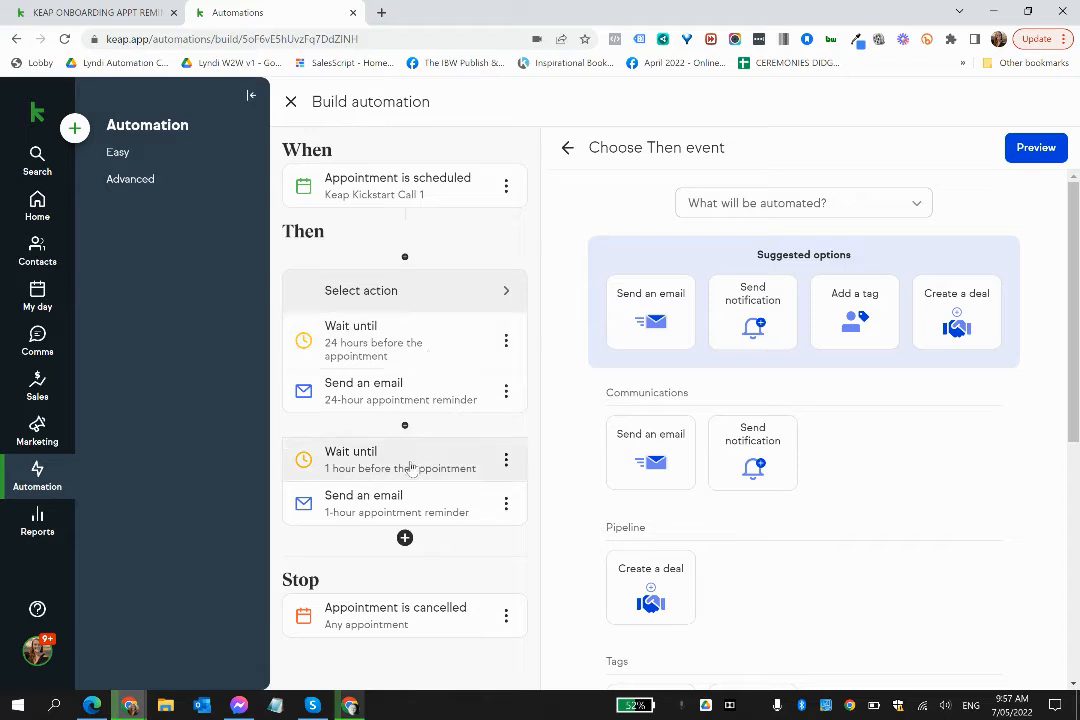
{"action": "left_click", "coordinate": [505, 504]}
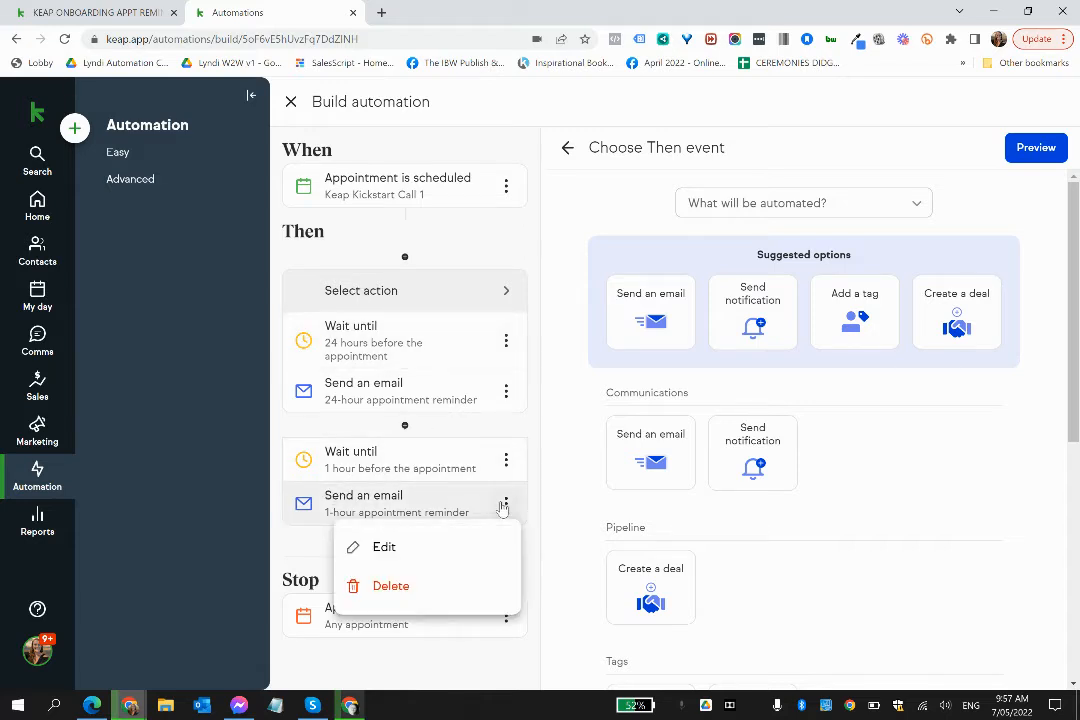
{"action": "left_click", "coordinate": [385, 543]}
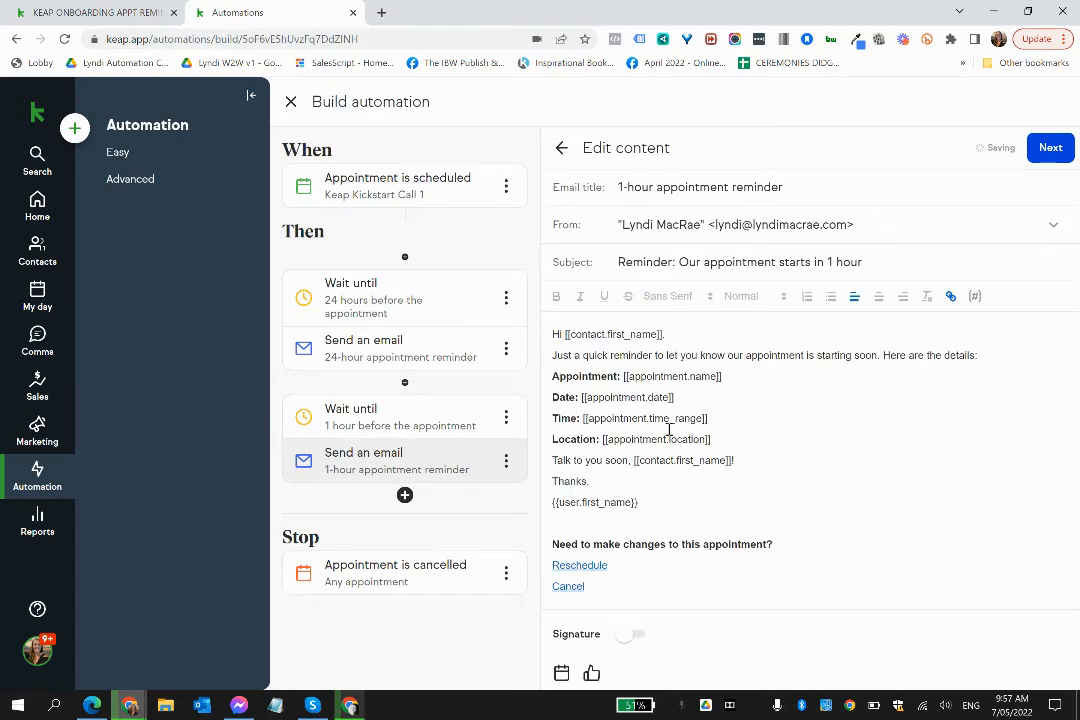
{"action": "left_click", "coordinate": [633, 635]}
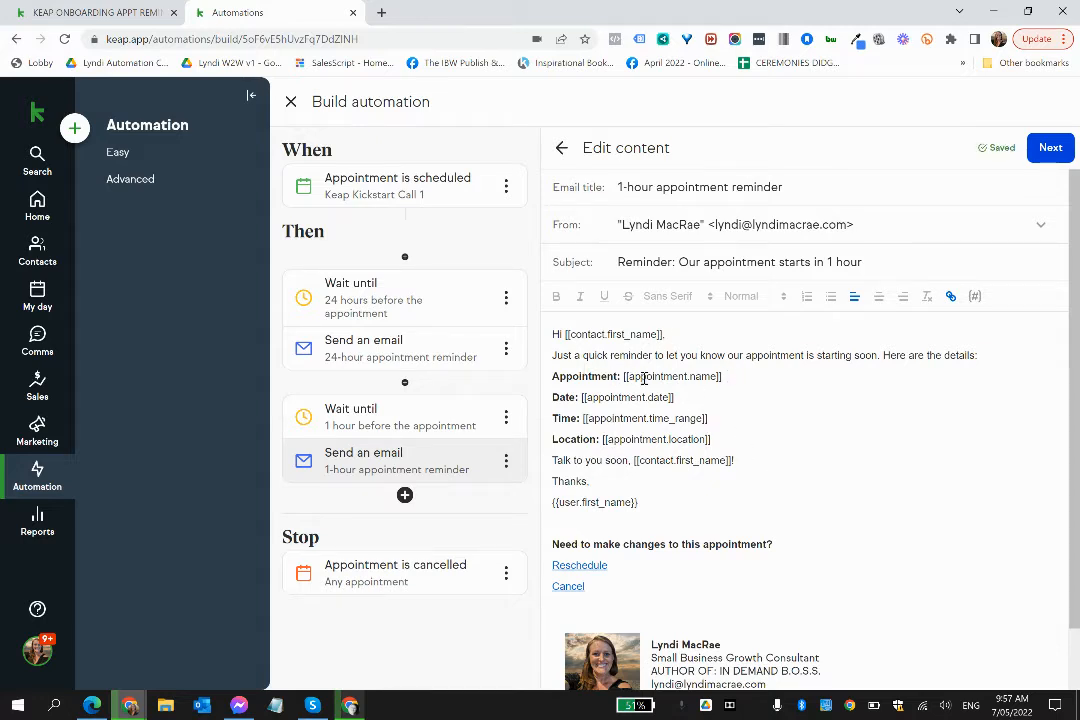
- Examine the merge fields for appointment name, date, time range, location and user first name in the 1-hour reminder email
{"action": "left_click_drag", "start_coordinate": [627, 377], "coordinate": [714, 377]}
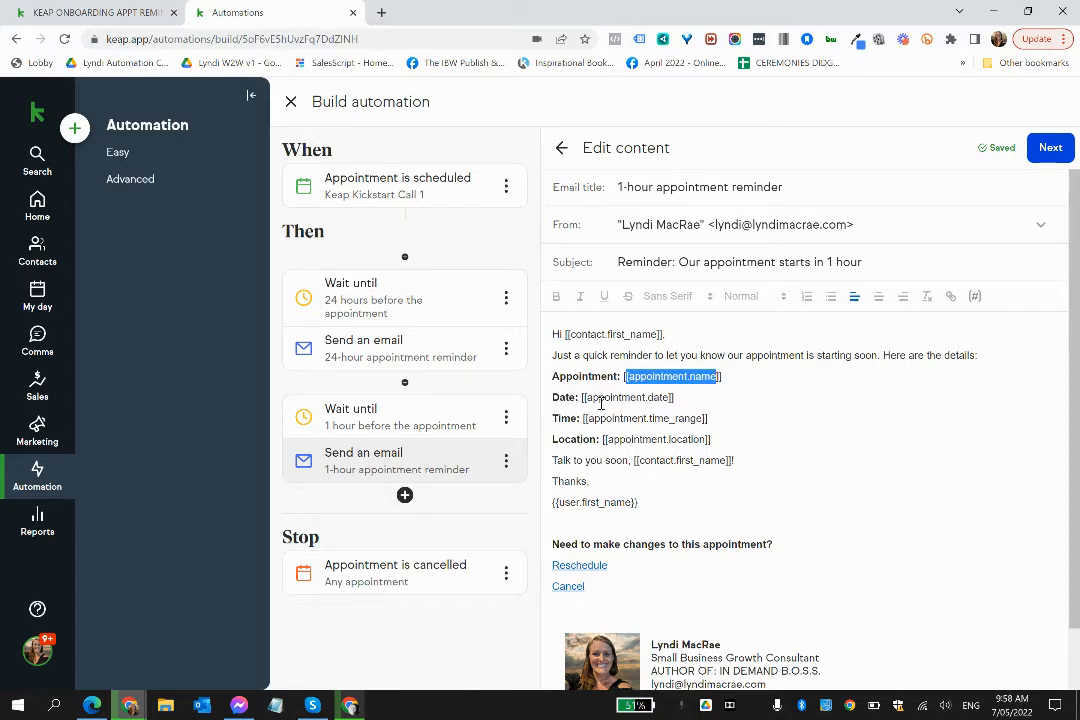
{"action": "left_click_drag", "start_coordinate": [598, 398], "coordinate": [704, 415]}
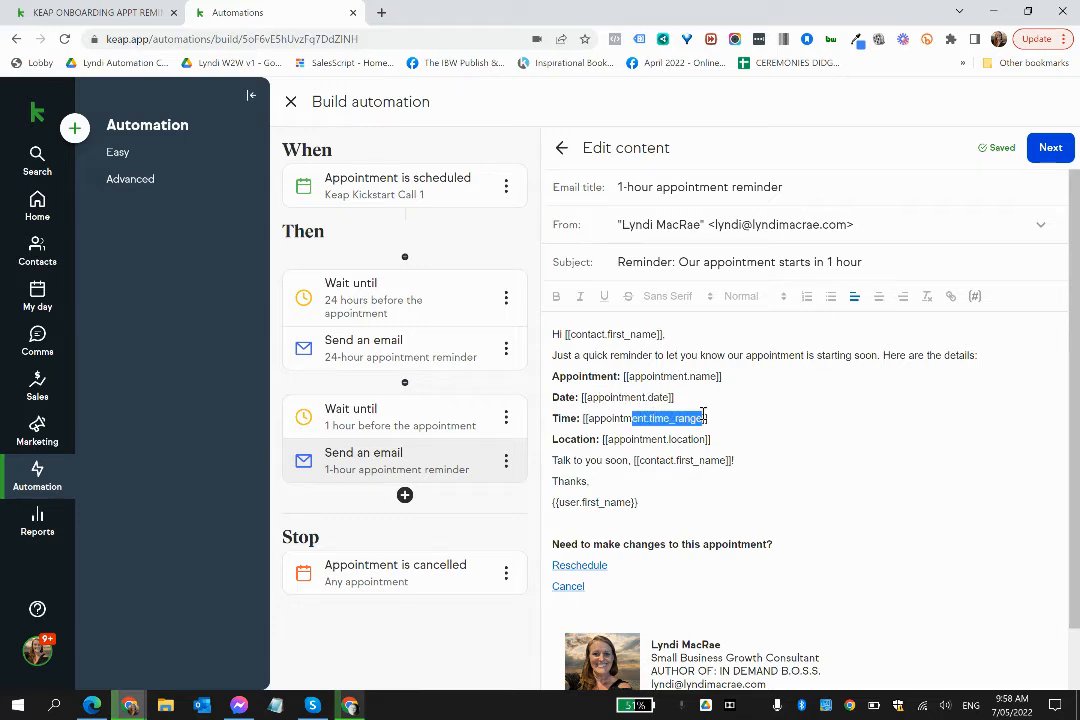
{"action": "left_click_drag", "start_coordinate": [634, 441], "coordinate": [704, 436]}
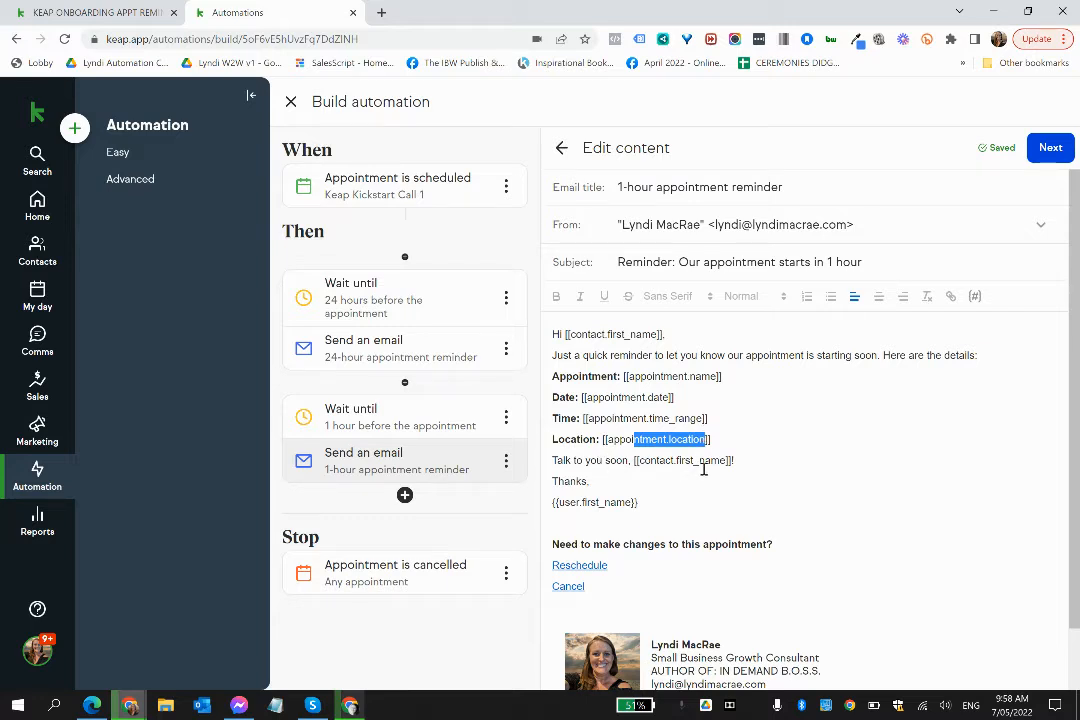
{"action": "left_click", "coordinate": [573, 510]}
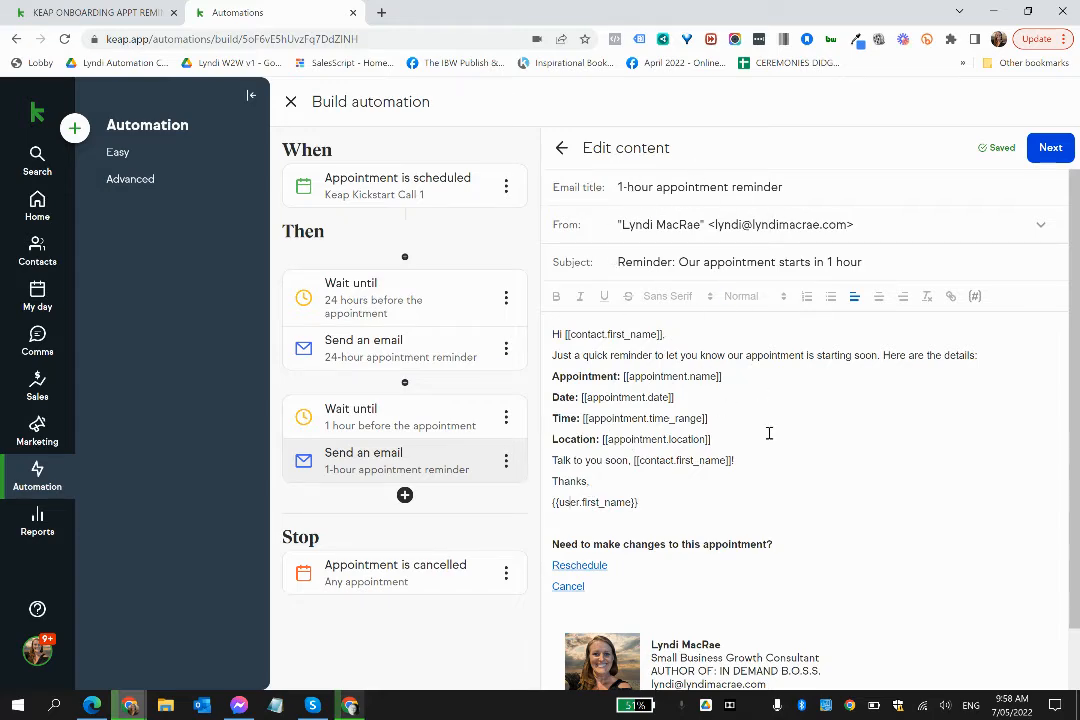
- Review the reschedule and cancel links and the signature block in the 1-hour appointment reminder email
{"action": "scroll", "coordinate": [769, 433], "scroll_direction": "down", "scroll_amount": 1}
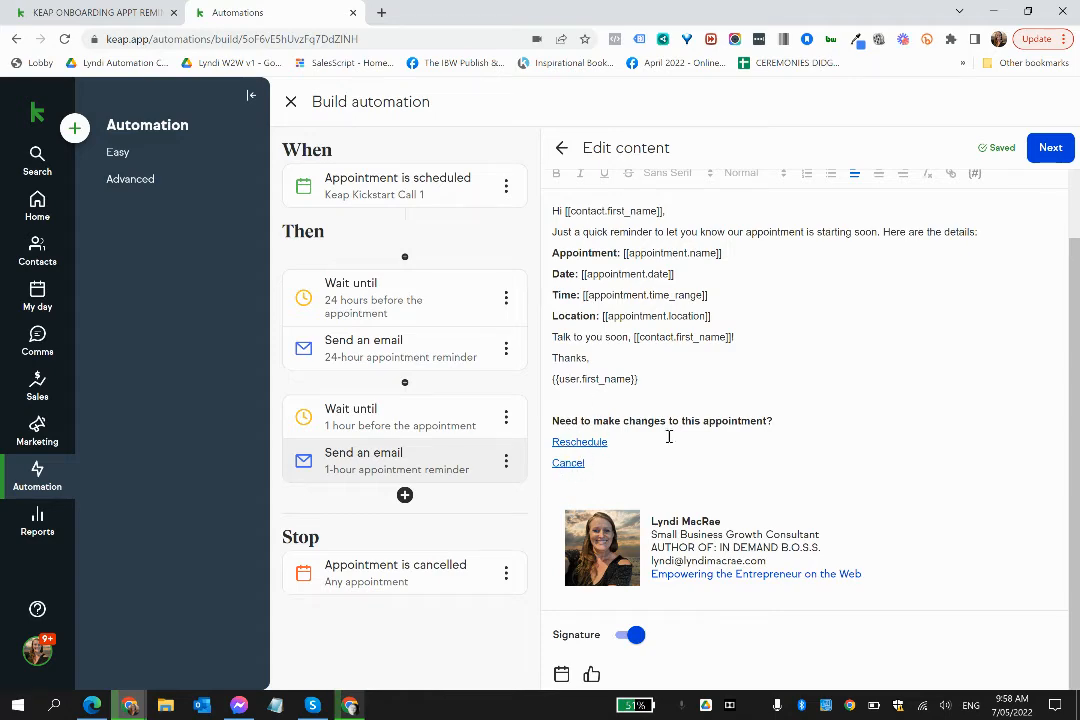
{"action": "scroll", "coordinate": [795, 327], "scroll_direction": "up", "scroll_amount": 1}
{"action": "scroll", "coordinate": [795, 327], "scroll_direction": "down", "scroll_amount": 1}
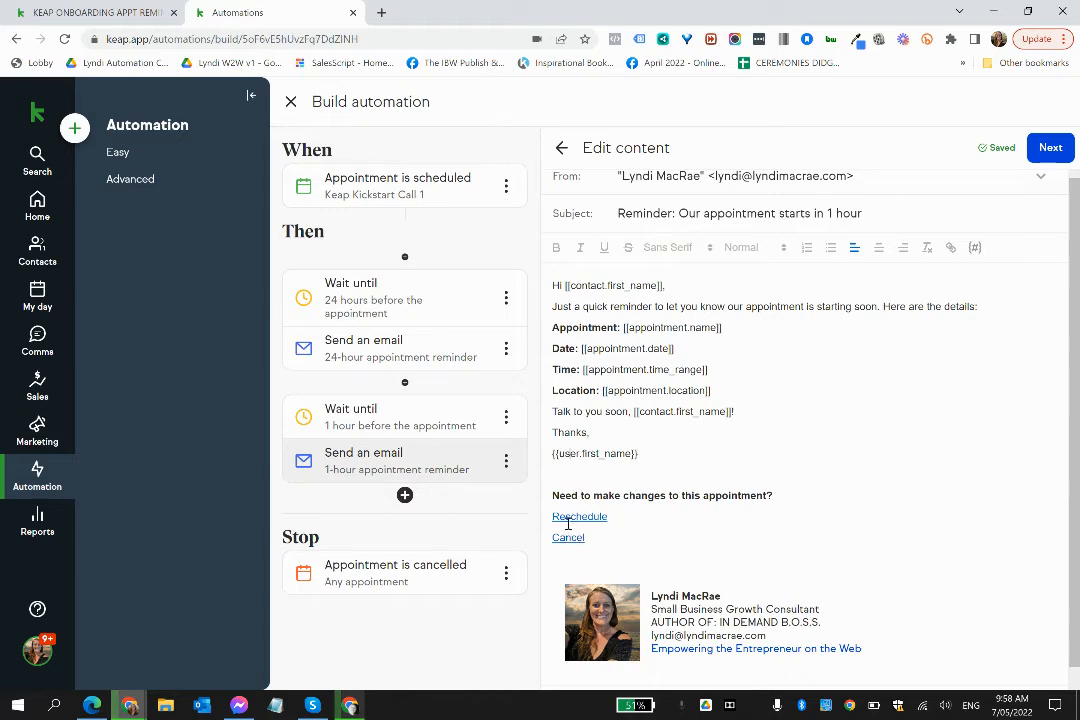
- Switch to the onboarding campaign and apply the saved "Email Template 18-09-19" to the first "send to form" email in the appointment reminders sequence
{"action": "left_click", "coordinate": [140, 16]}
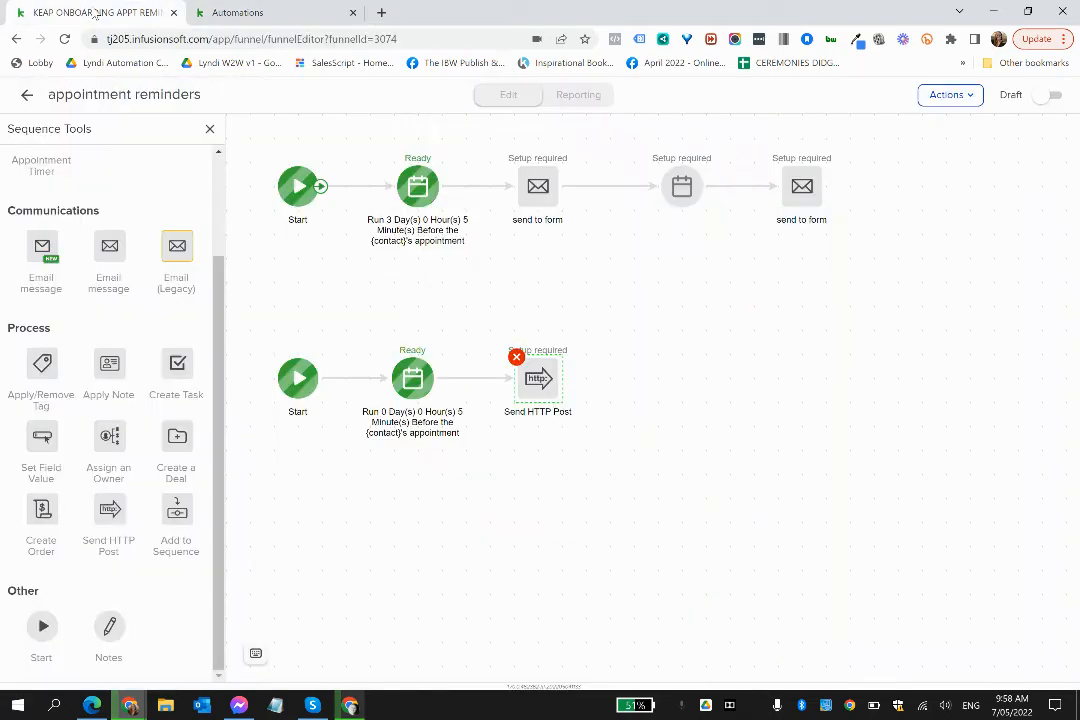
{"action": "left_click", "coordinate": [539, 189]}
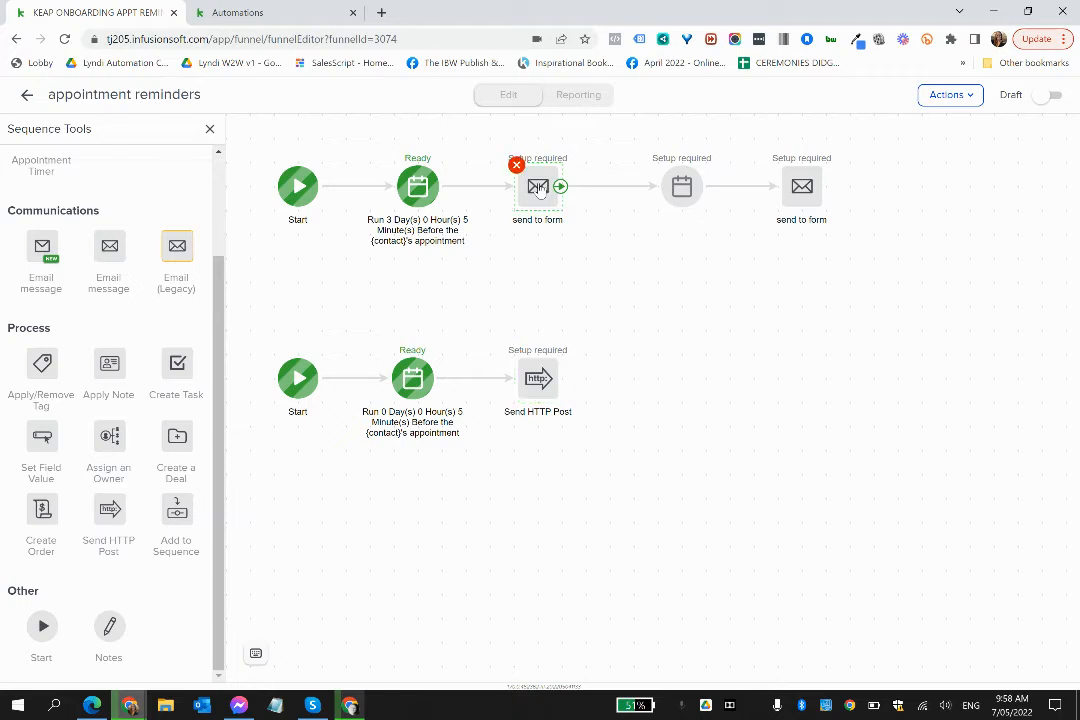
{"action": "left_click", "coordinate": [603, 216]}
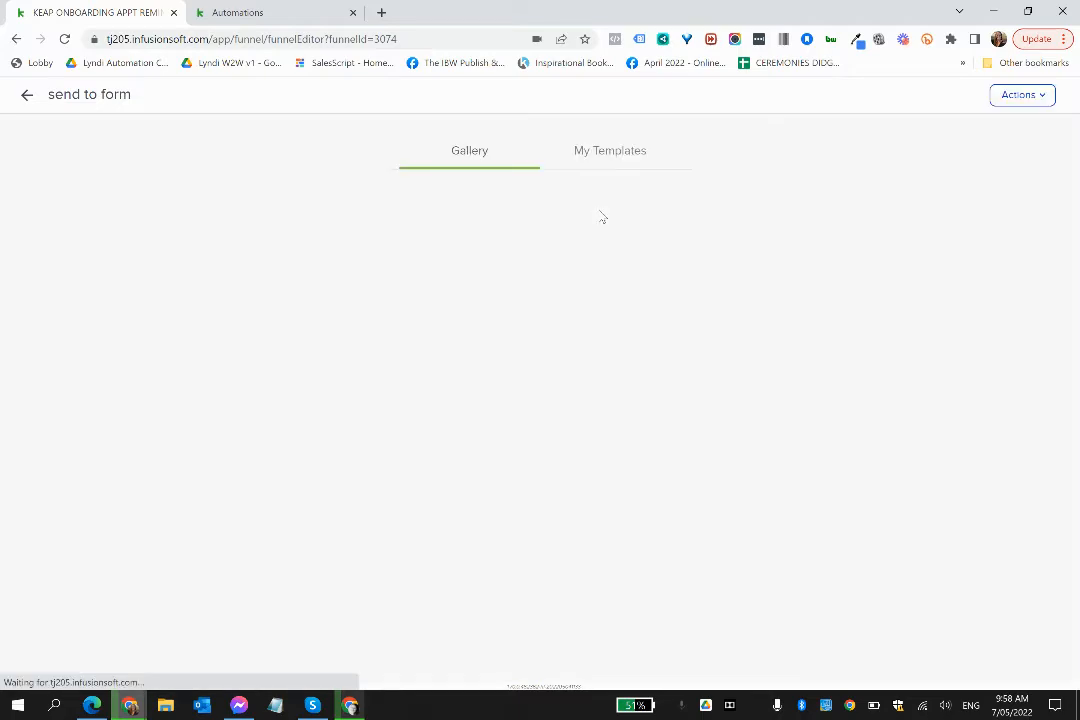
{"action": "left_click", "coordinate": [601, 160]}
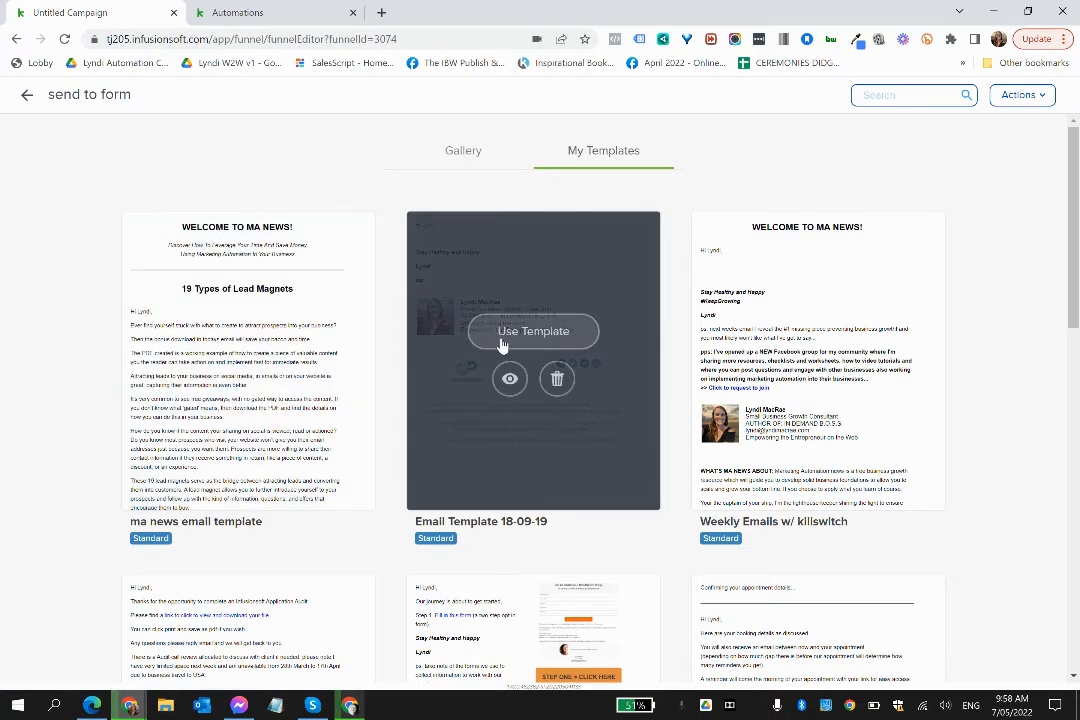
{"action": "left_click", "coordinate": [533, 331]}
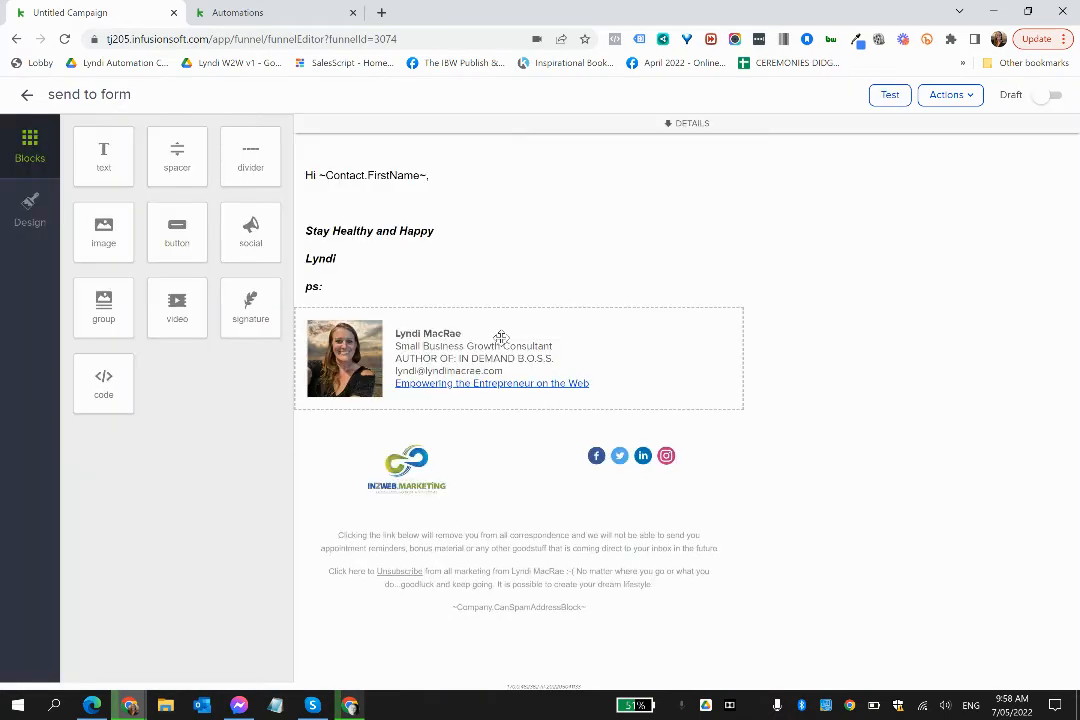
- Check the merge field categories available in the "send to form" email body for appointment fields, and return to the sequence
{"action": "left_click", "coordinate": [327, 203]}
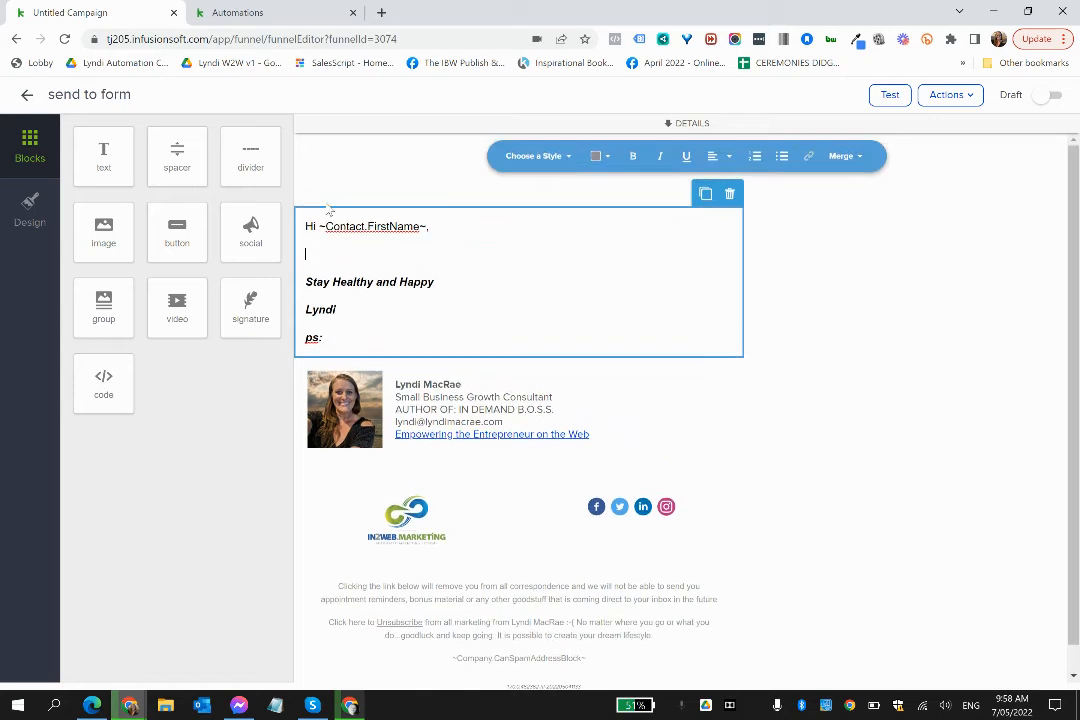
{"action": "left_click", "coordinate": [843, 160]}
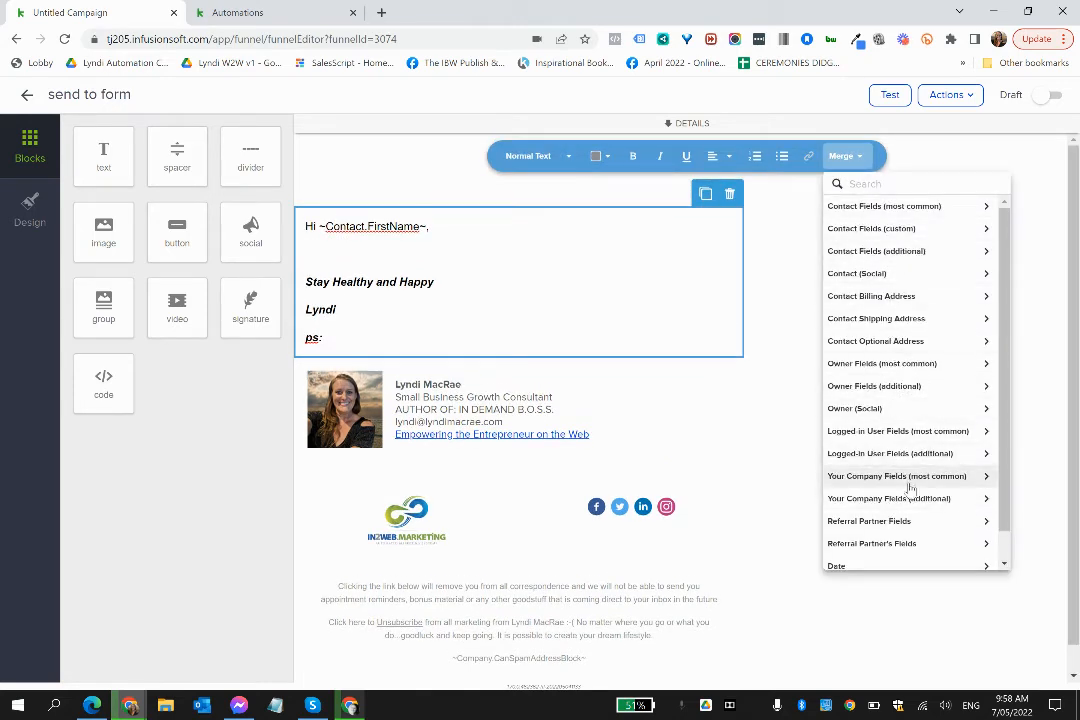
{"action": "scroll", "coordinate": [900, 505], "scroll_direction": "down", "scroll_amount": 2}
{"action": "scroll", "coordinate": [910, 488], "scroll_direction": "up", "scroll_amount": 1}
{"action": "scroll", "coordinate": [910, 488], "scroll_direction": "up", "scroll_amount": 1}
{"action": "scroll", "coordinate": [910, 488], "scroll_direction": "down", "scroll_amount": 1}
{"action": "scroll", "coordinate": [910, 488], "scroll_direction": "up", "scroll_amount": 1}
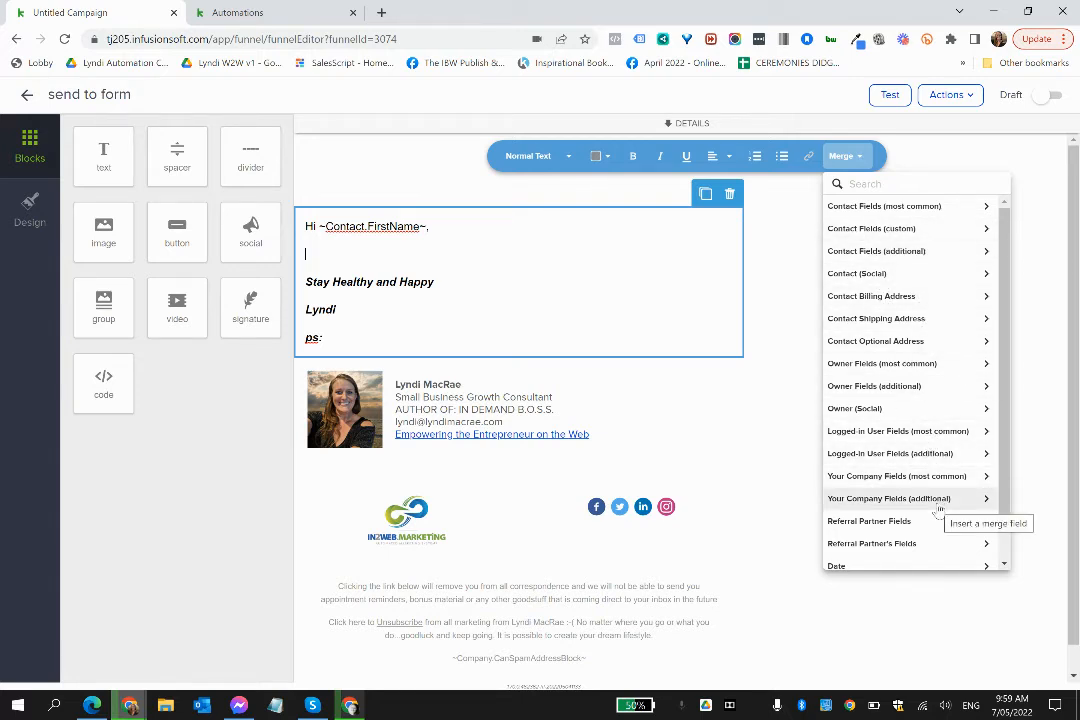
{"action": "left_click", "coordinate": [27, 97]}
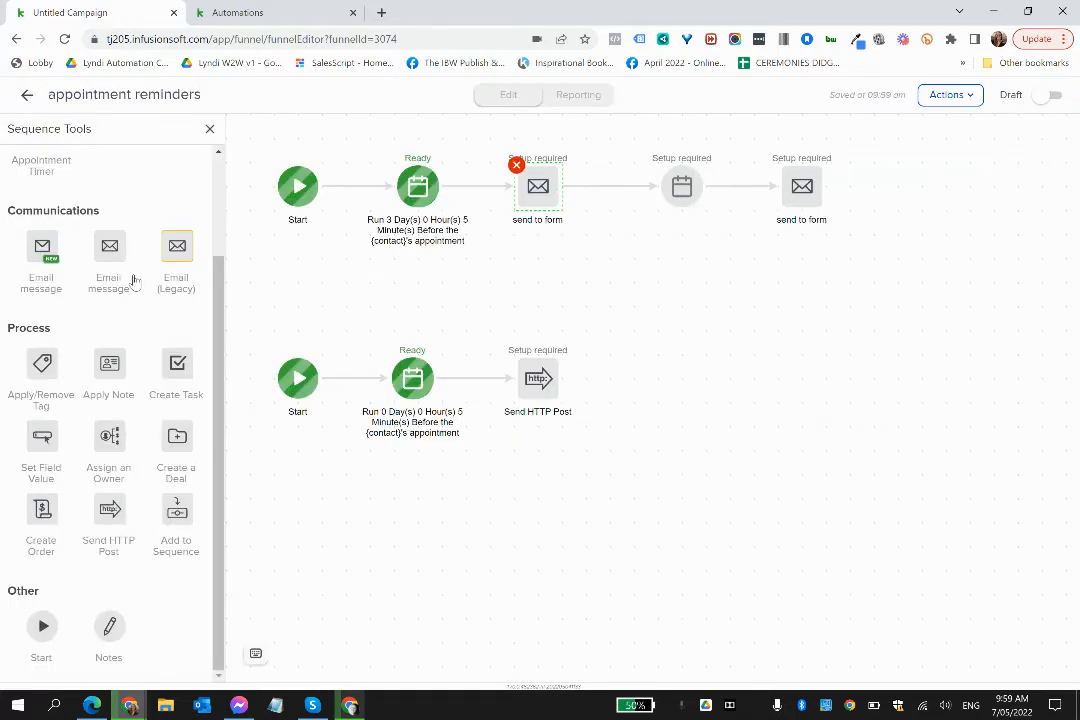
{"action": "scroll", "coordinate": [137, 193], "scroll_direction": "up", "scroll_amount": 2}
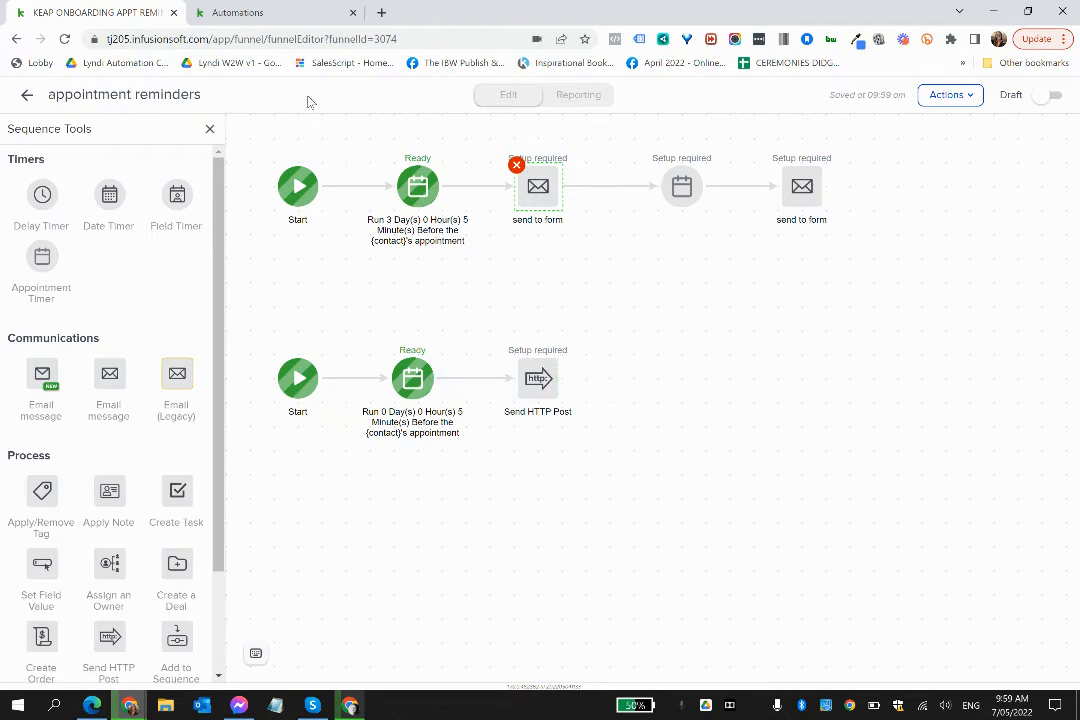
- Switch to the easy automation, leave the 1-hour reminder email and review the Keap kickstart call 1 automation's timed steps
{"action": "left_click", "coordinate": [258, 13]}
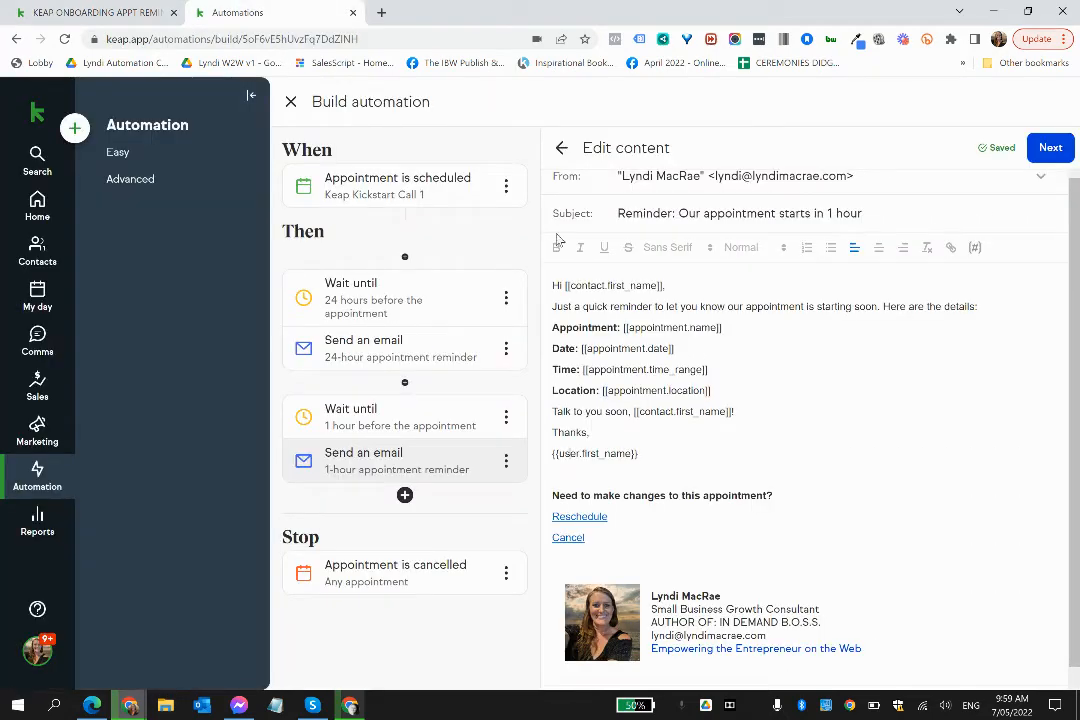
{"action": "left_click", "coordinate": [561, 149]}
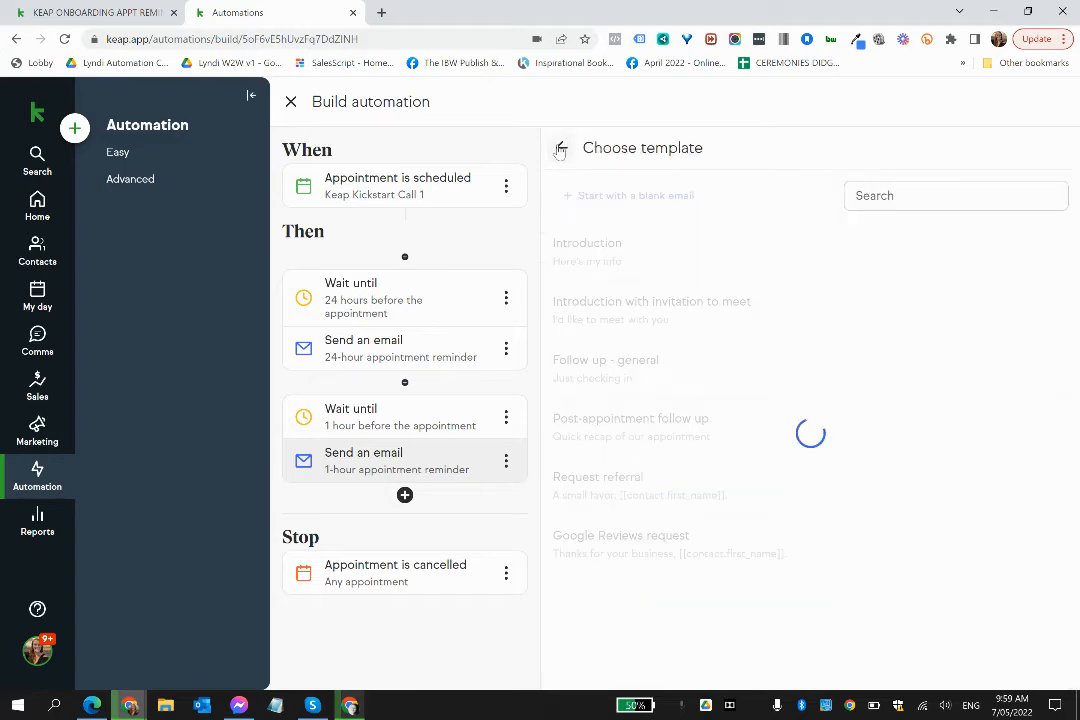
{"action": "left_click", "coordinate": [560, 149]}
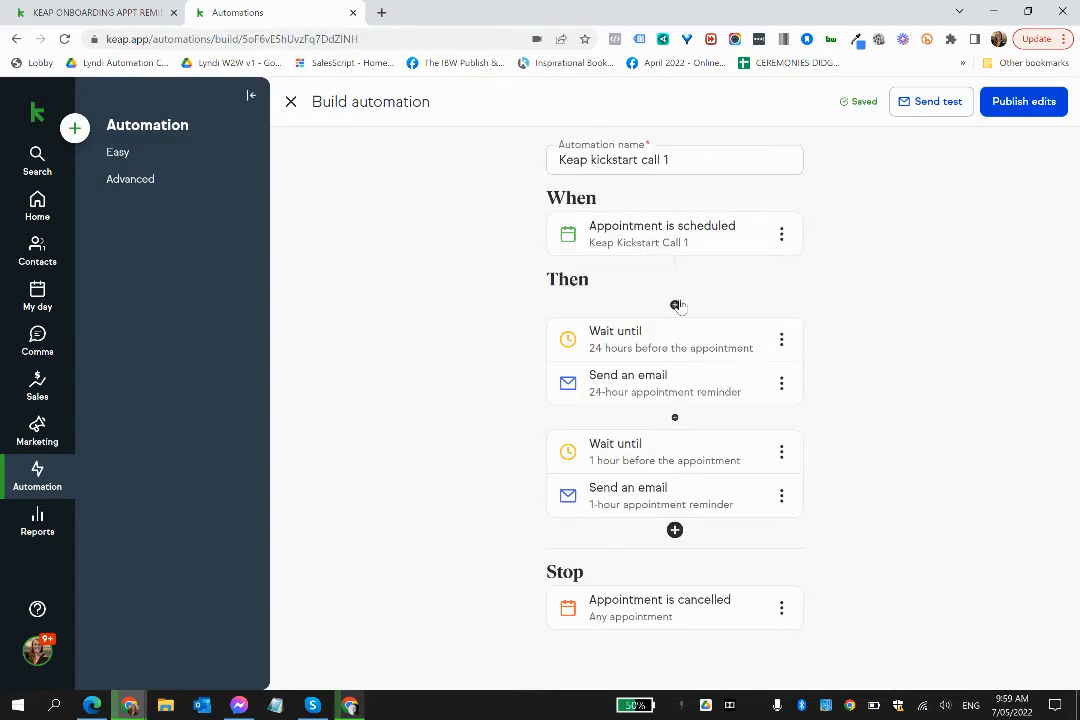
{"action": "mouse_move", "coordinate": [674, 305]}
- Switch back to the campaign, reopen the appointment reminders sequence and move the Send HTTP Post chain up, just below the email chain
{"action": "left_click", "coordinate": [108, 10]}
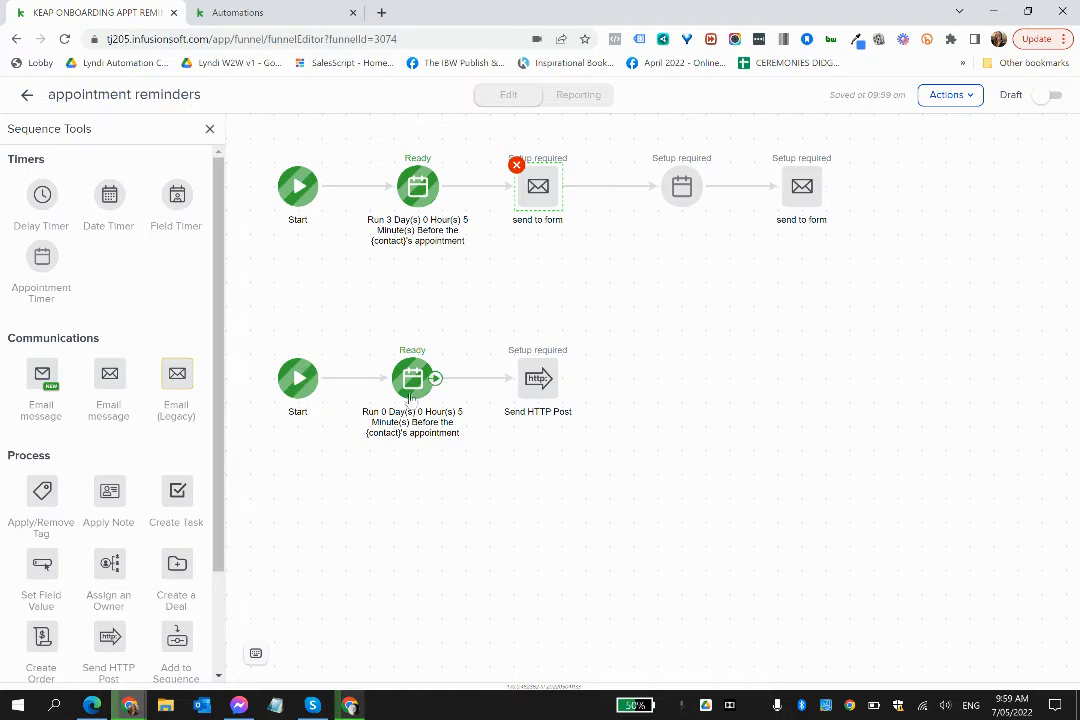
{"action": "left_click", "coordinate": [26, 95]}
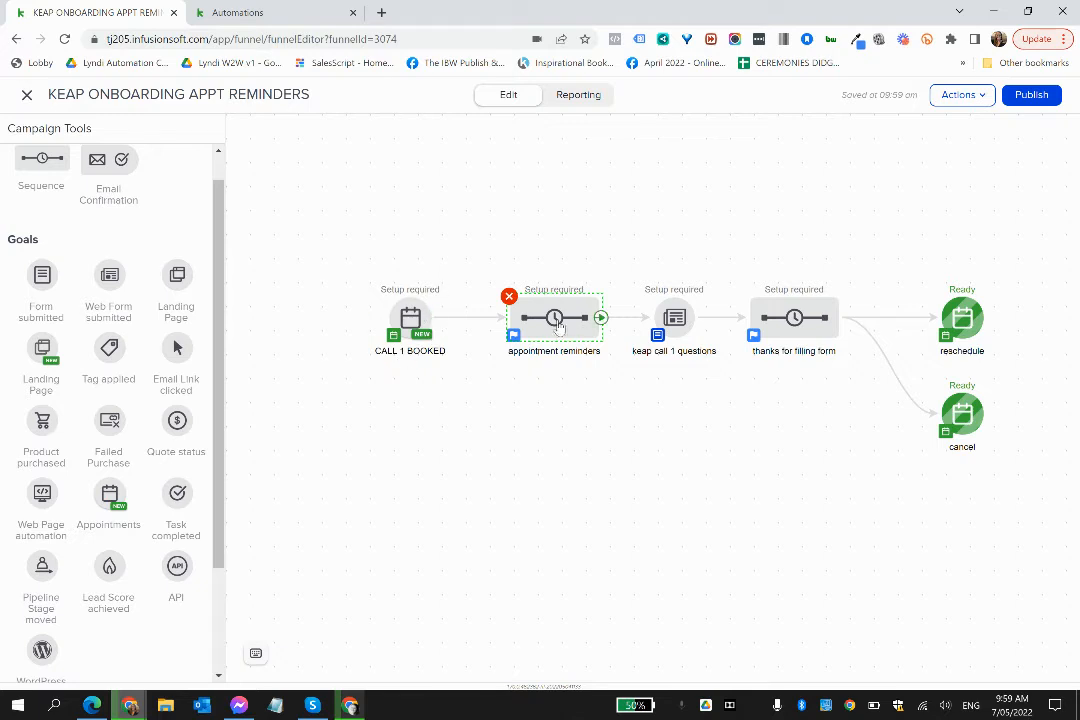
{"action": "left_click", "coordinate": [559, 328]}
{"action": "left_click", "coordinate": [610, 350]}
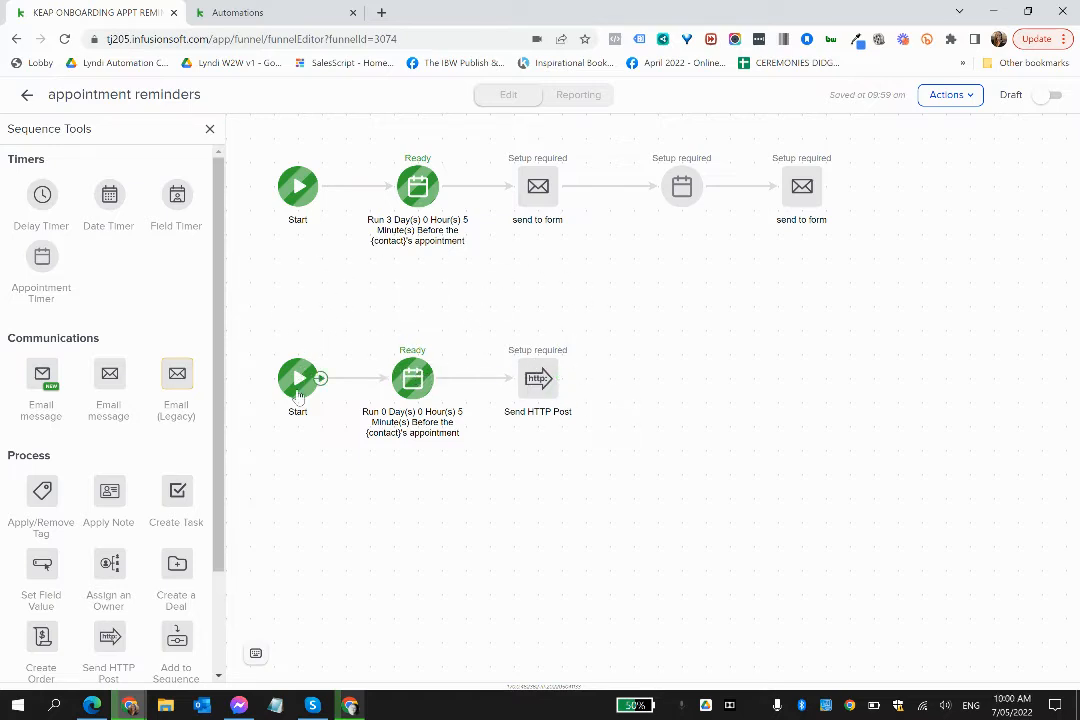
{"action": "left_click_drag", "start_coordinate": [298, 378], "coordinate": [293, 320]}
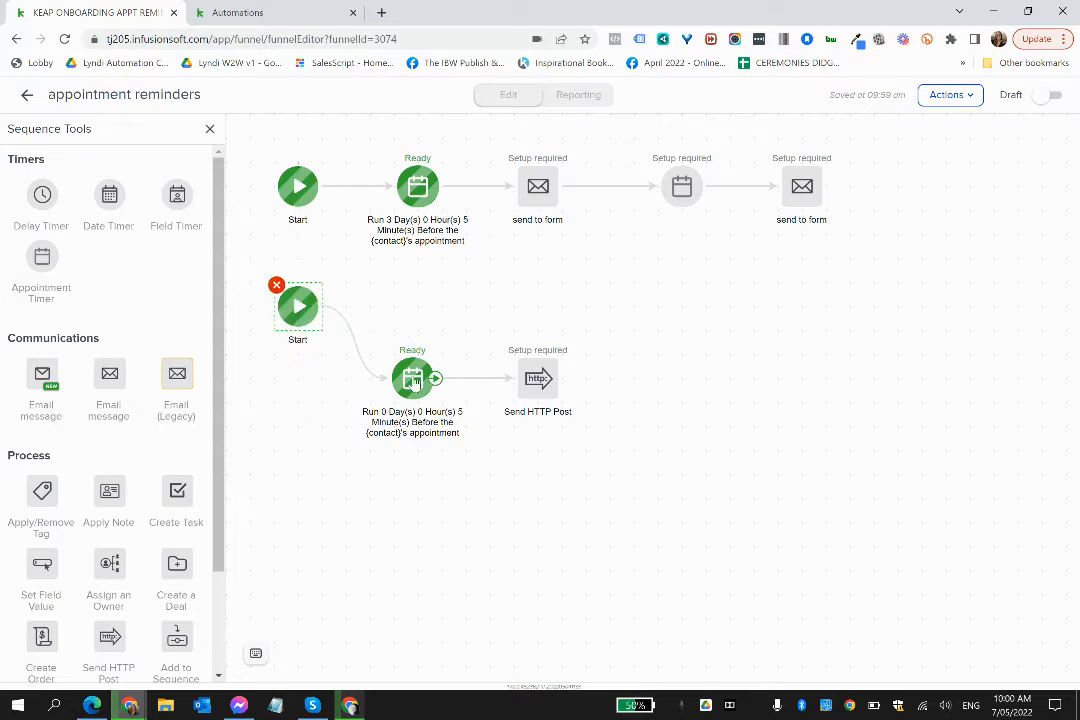
{"action": "left_click_drag", "start_coordinate": [413, 389], "coordinate": [413, 317]}
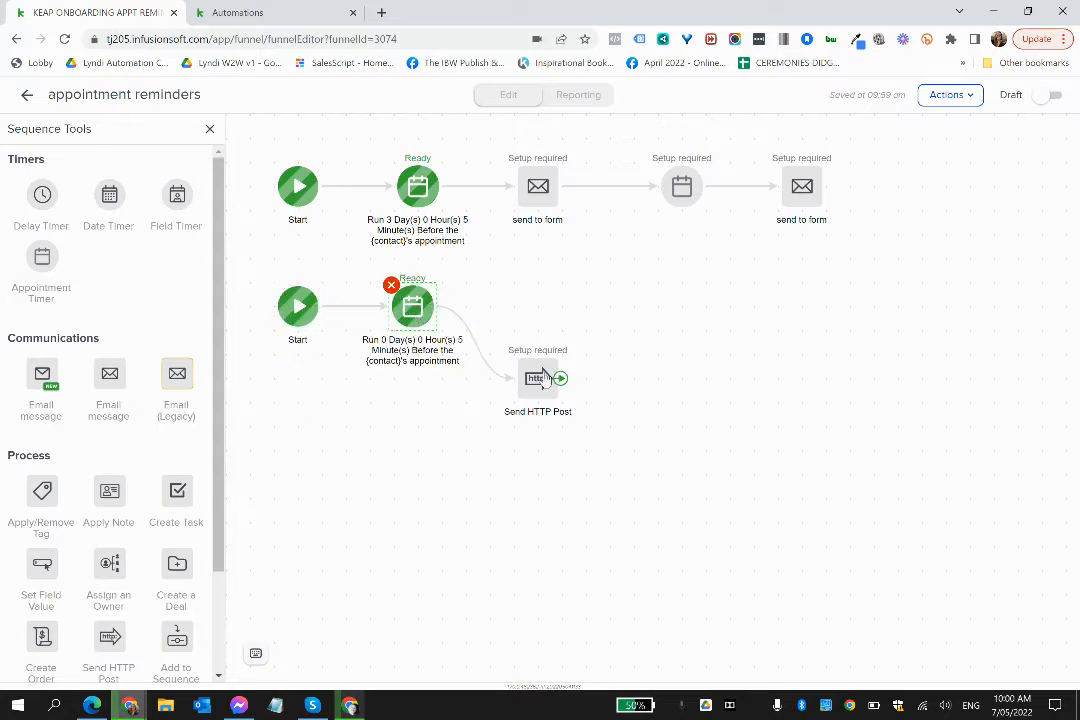
{"action": "left_click_drag", "start_coordinate": [532, 369], "coordinate": [532, 297]}
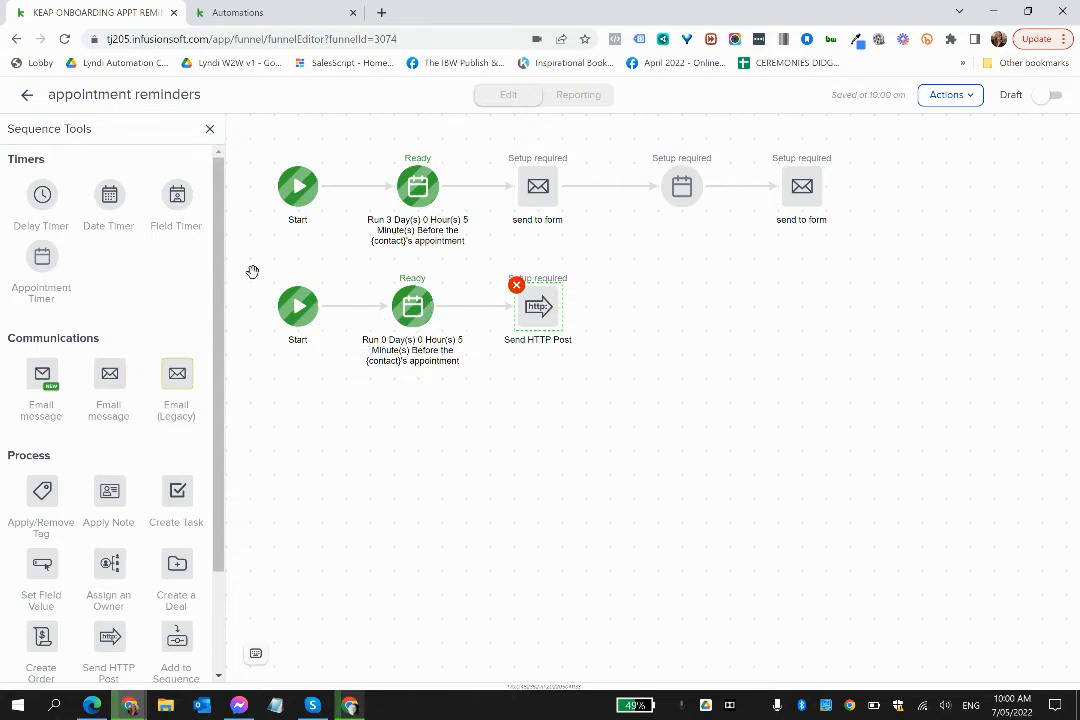
- Duplicate the chain of start, 5-minute appointment timer and Send HTTP Post twice, stacking the copies in rows below the original
{"action": "left_click_drag", "start_coordinate": [257, 242], "coordinate": [624, 400]}
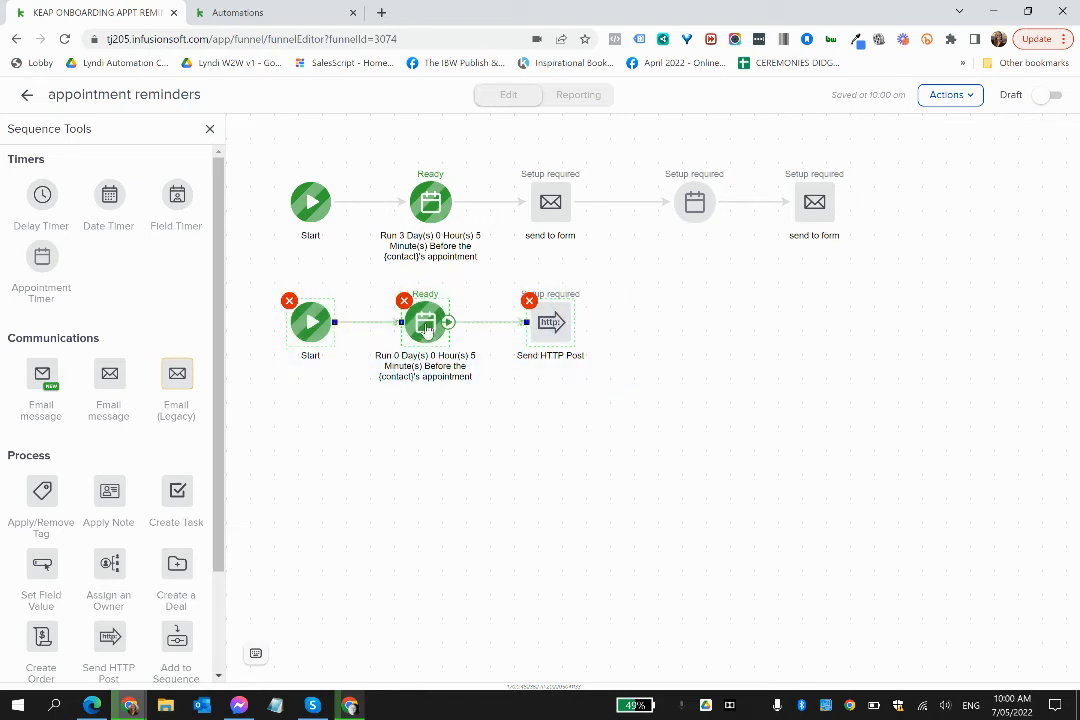
{"action": "right_click", "coordinate": [428, 336]}
{"action": "left_click", "coordinate": [465, 347]}
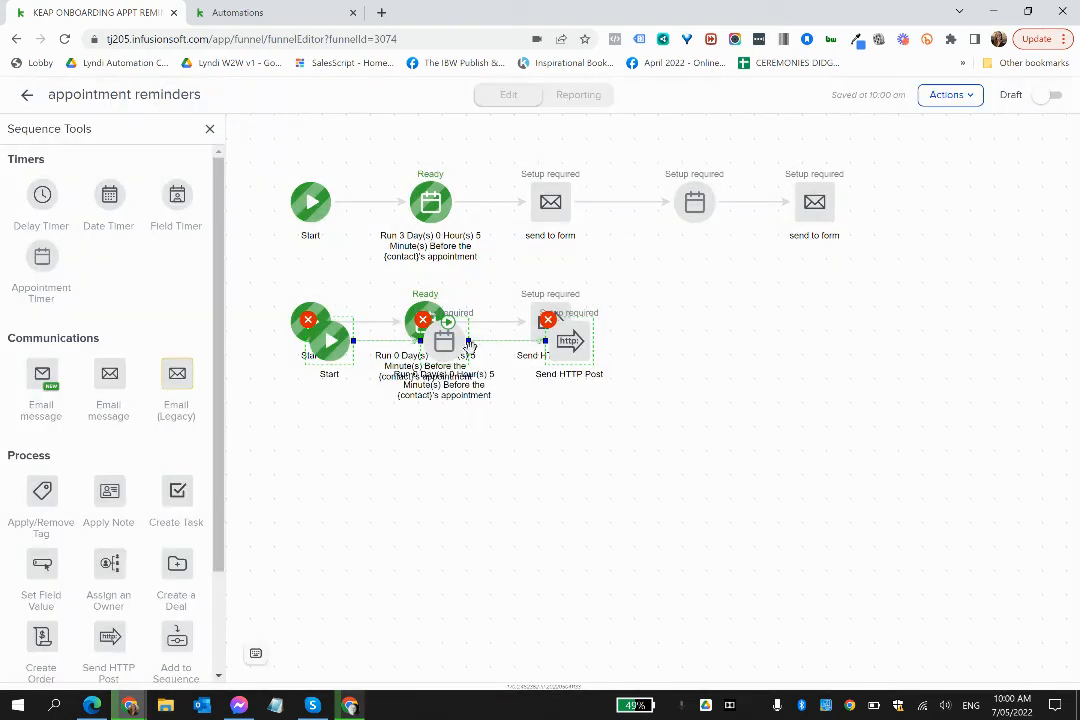
{"action": "left_click_drag", "start_coordinate": [440, 403], "coordinate": [424, 445]}
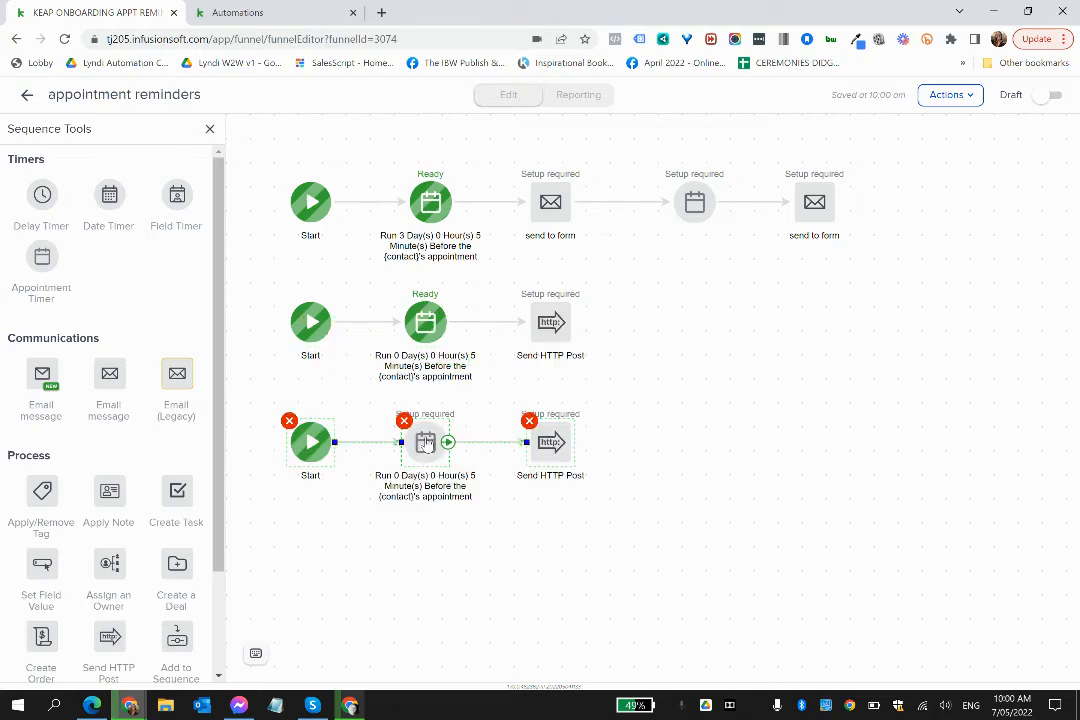
{"action": "right_click", "coordinate": [425, 452]}
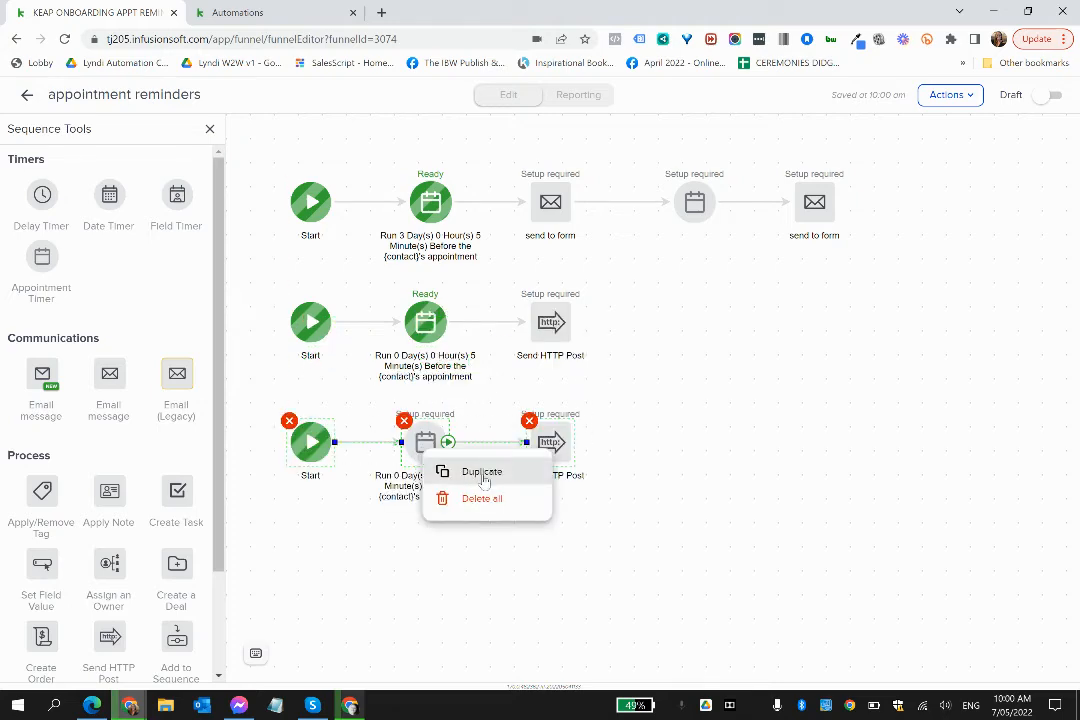
{"action": "left_click", "coordinate": [482, 472]}
{"action": "left_click_drag", "start_coordinate": [441, 458], "coordinate": [420, 537]}
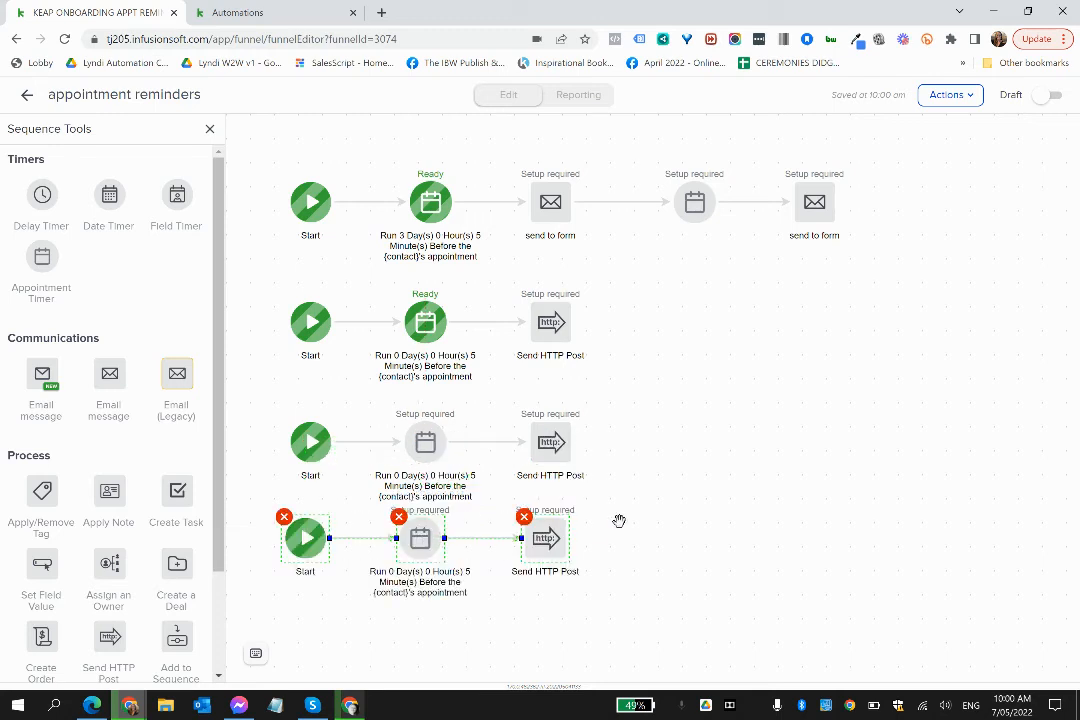
{"action": "left_click", "coordinate": [619, 520]}
{"action": "left_click", "coordinate": [425, 442]}
{"action": "right_click", "coordinate": [428, 446]}
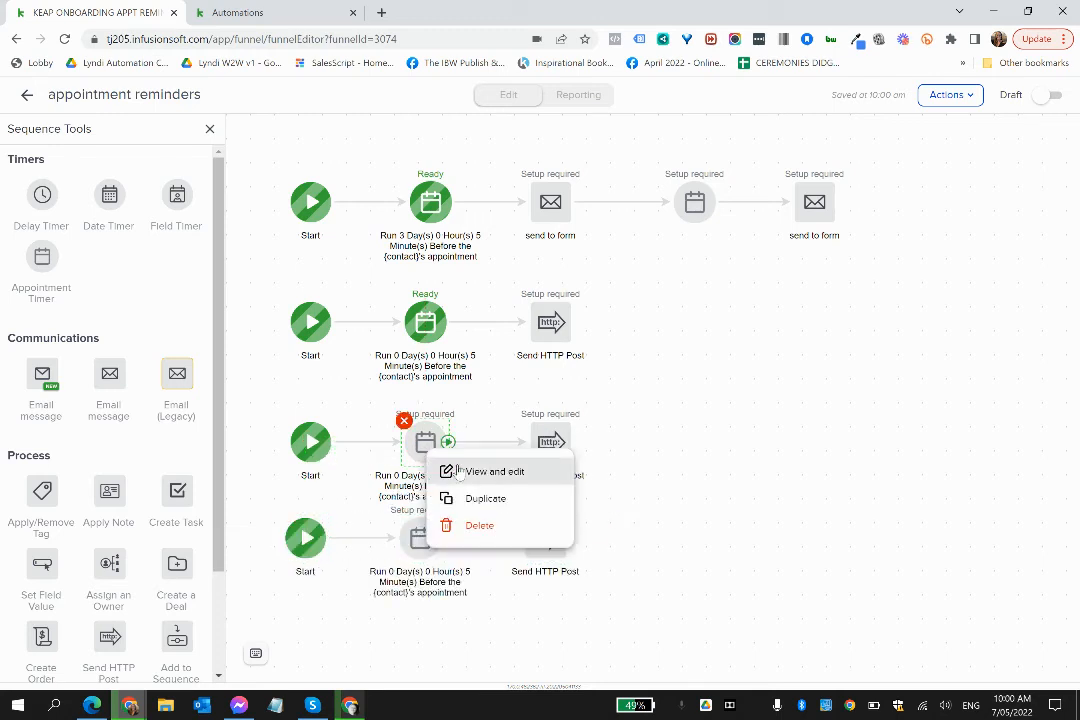
{"action": "left_click", "coordinate": [480, 472]}
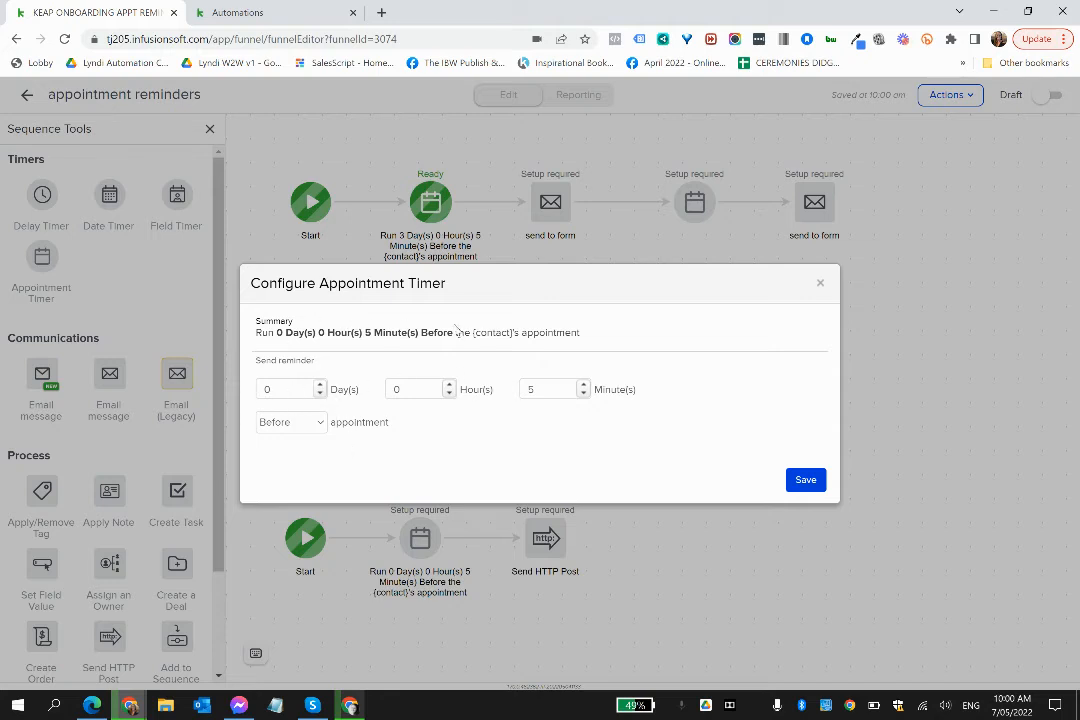
{"action": "left_click", "coordinate": [321, 386]}
{"action": "left_click", "coordinate": [321, 386]}
{"action": "left_click", "coordinate": [321, 393]}
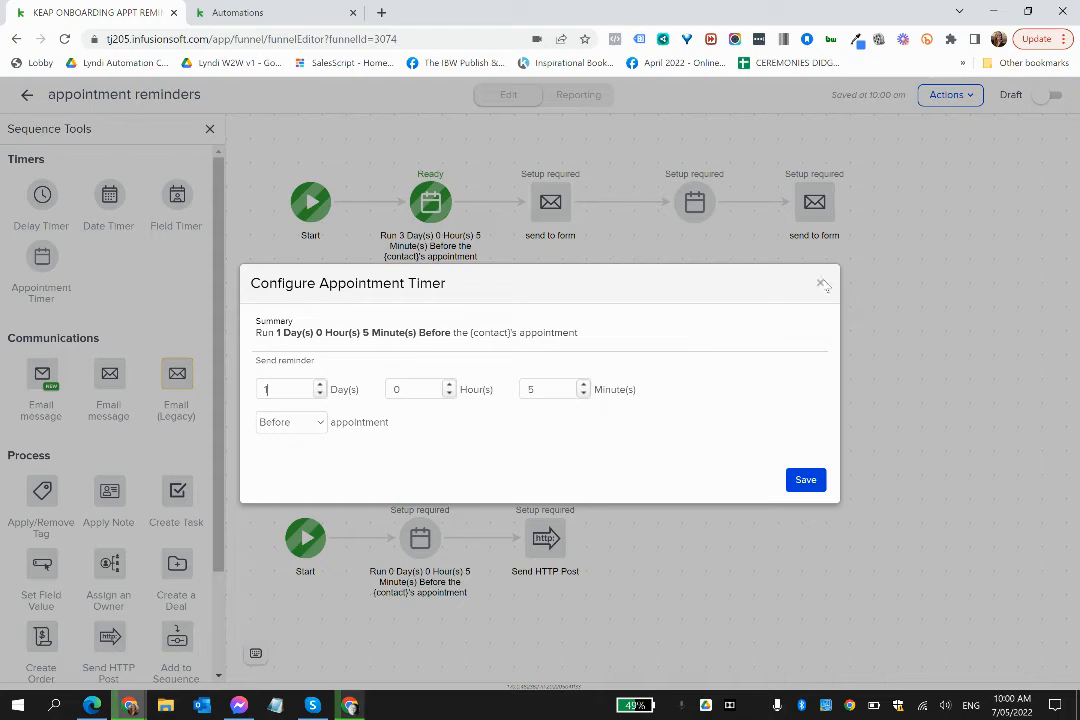
{"action": "left_click", "coordinate": [821, 287]}
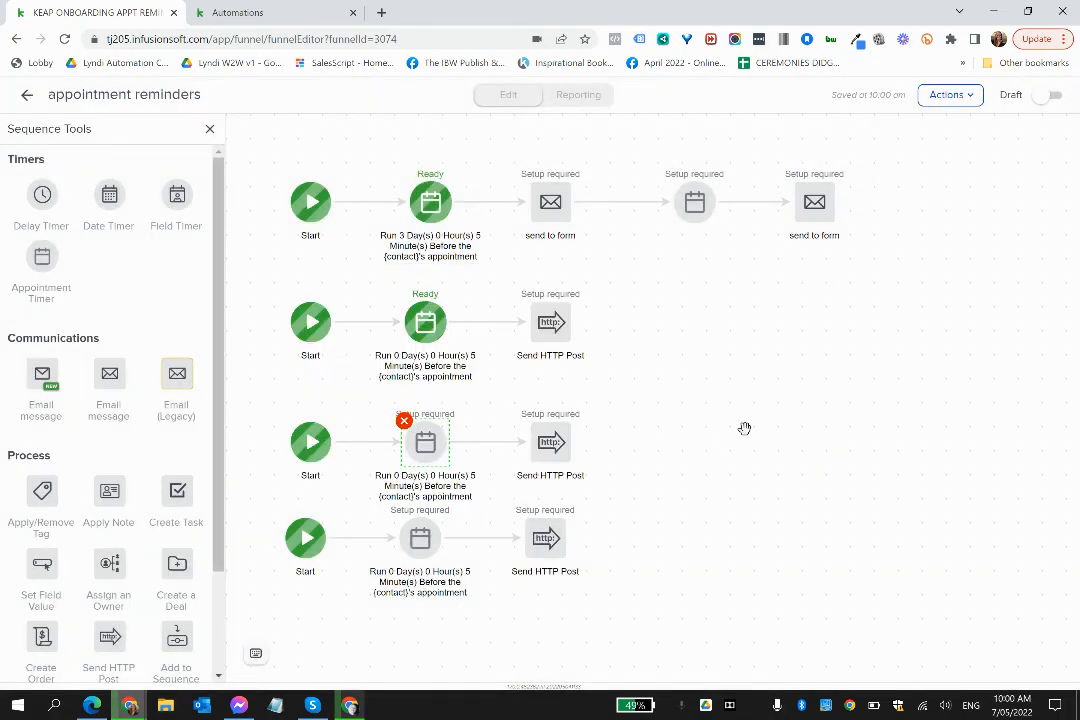
- Leave the appointment reminders sequence and compare the campaign overview with the Keap kickstart call 1 automation
{"action": "left_click_drag", "start_coordinate": [745, 430], "coordinate": [766, 400]}
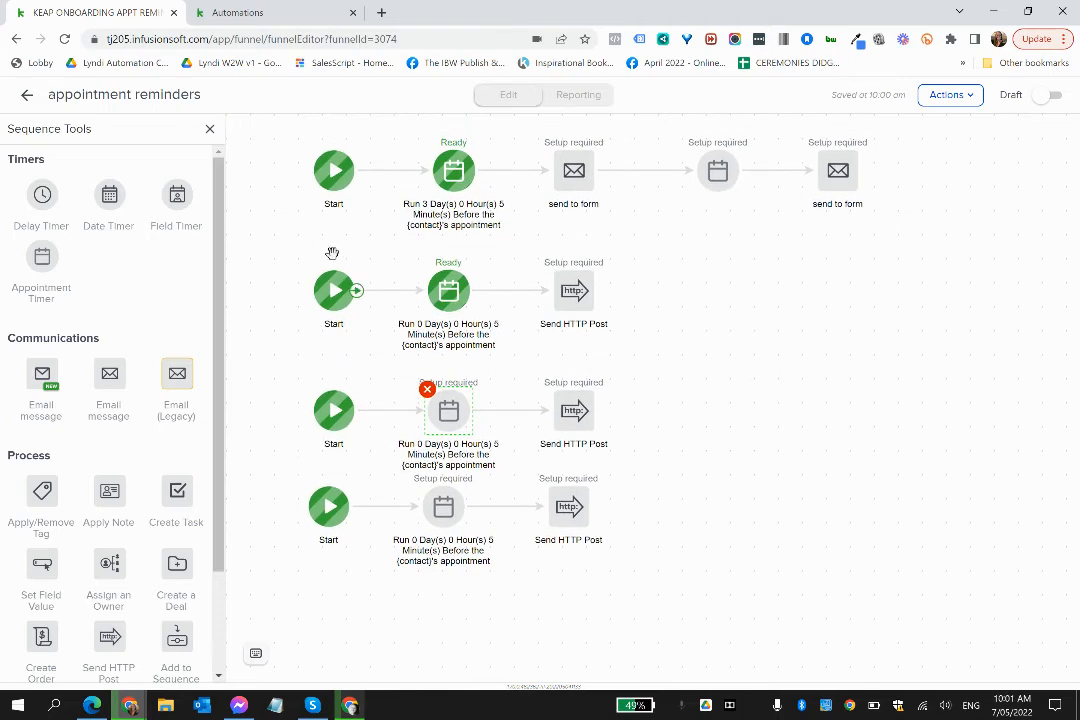
{"action": "left_click", "coordinate": [27, 96]}
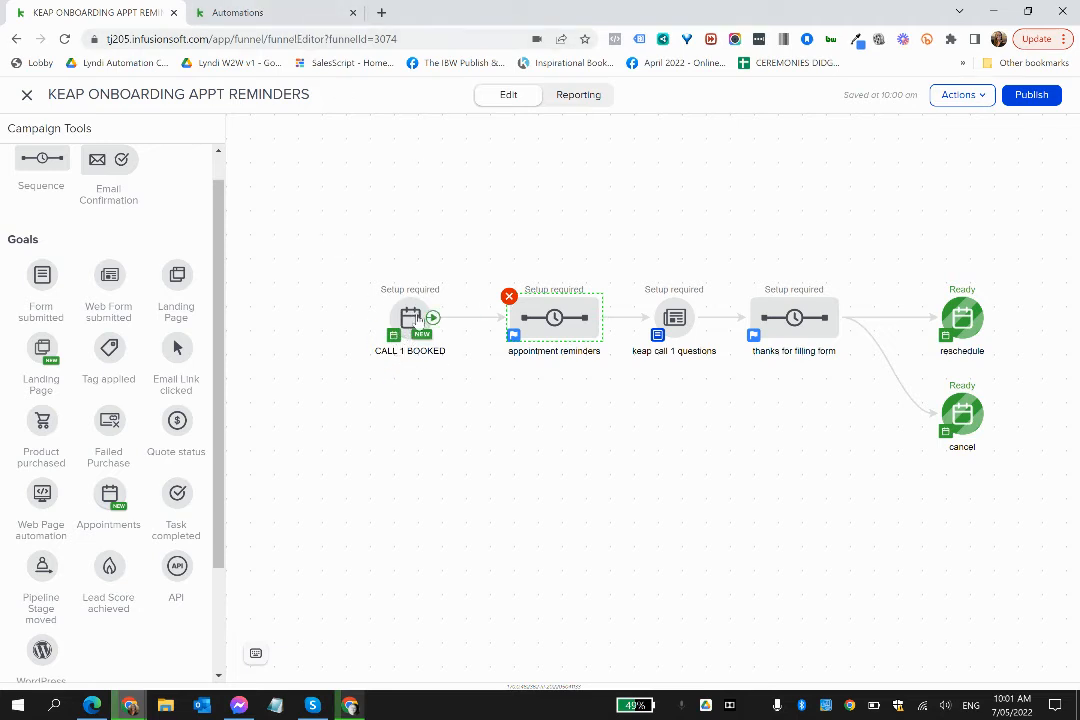
{"action": "left_click", "coordinate": [272, 14]}
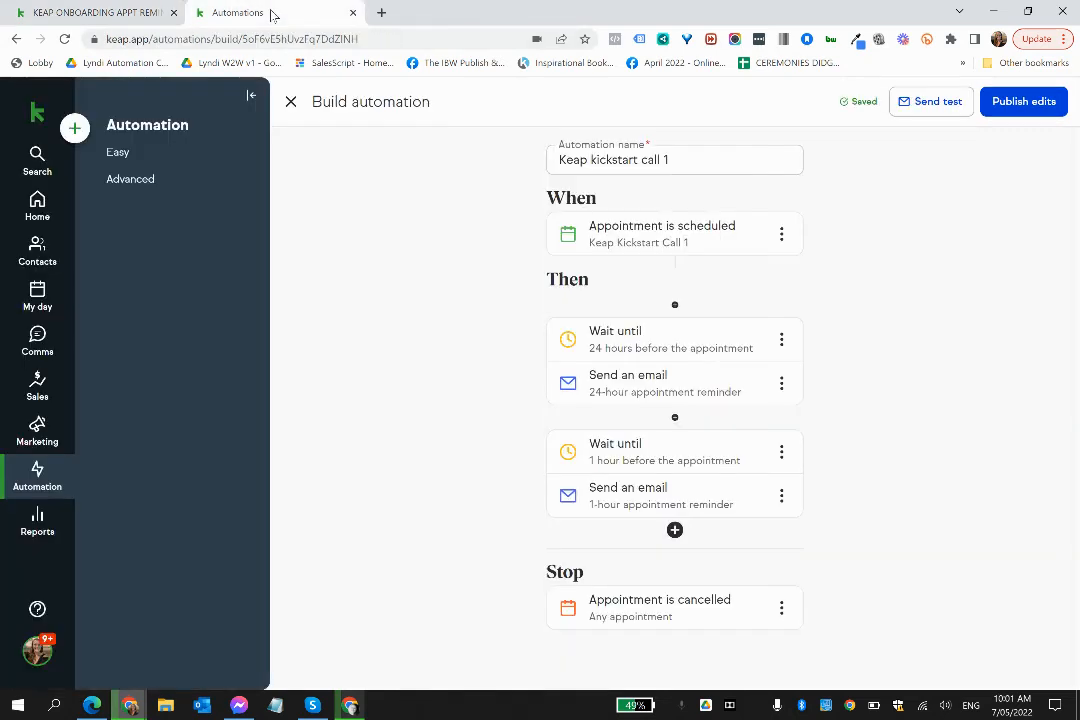
{"action": "left_click", "coordinate": [113, 11]}
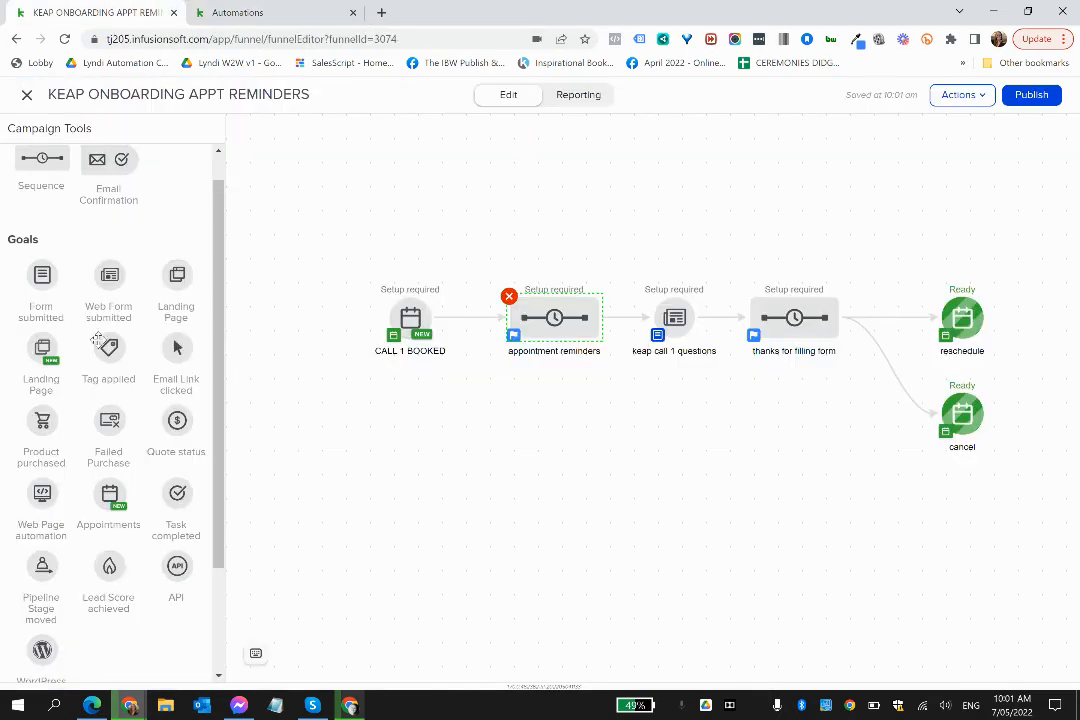
- Add a Tag applied goal below the CALL 1 BOOKED goal and name it "appt booked"
{"action": "left_click_drag", "start_coordinate": [100, 343], "coordinate": [410, 530]}
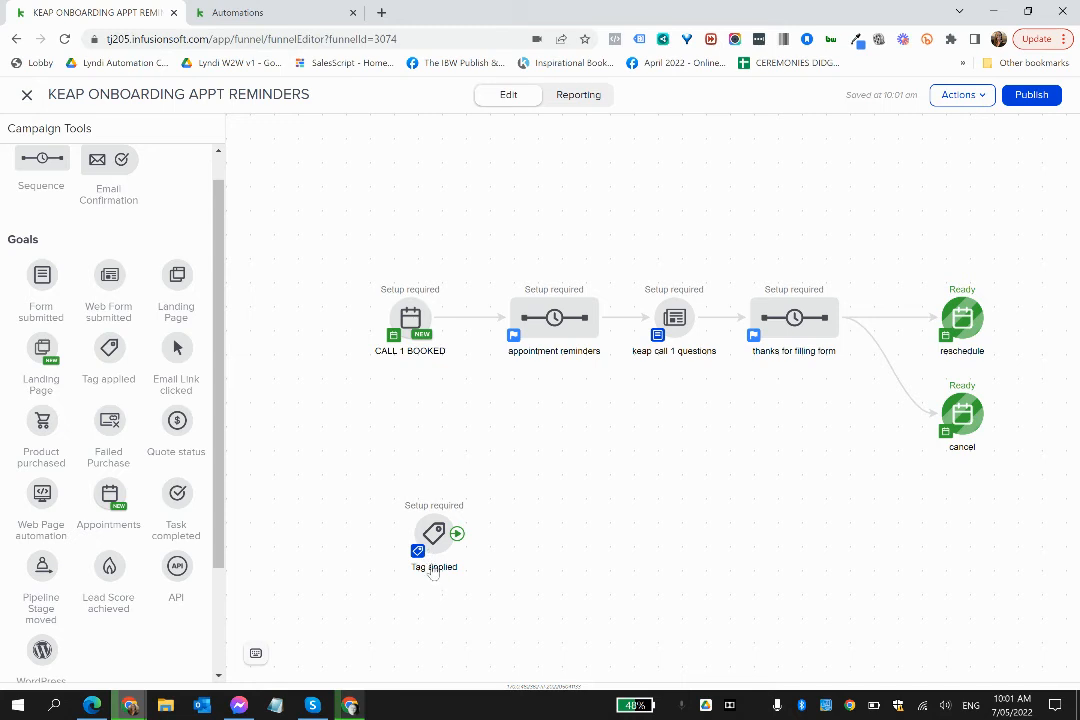
{"action": "left_click", "coordinate": [432, 568]}
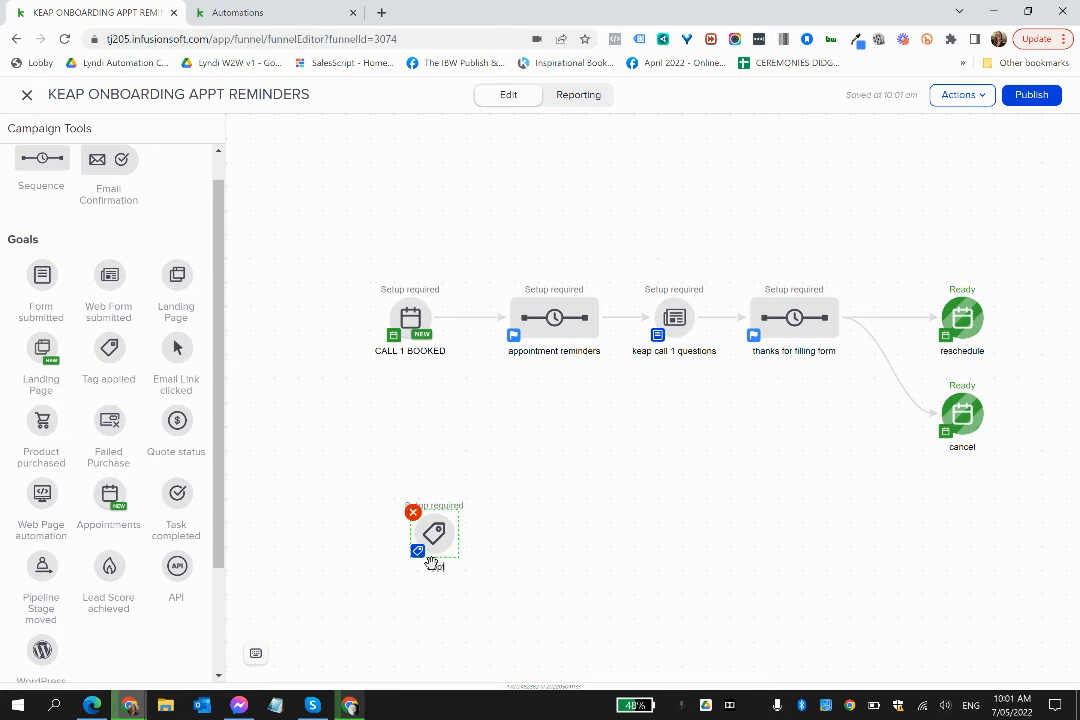
{"action": "type", "text": "appt booked"}
{"action": "left_click", "coordinate": [373, 473]}
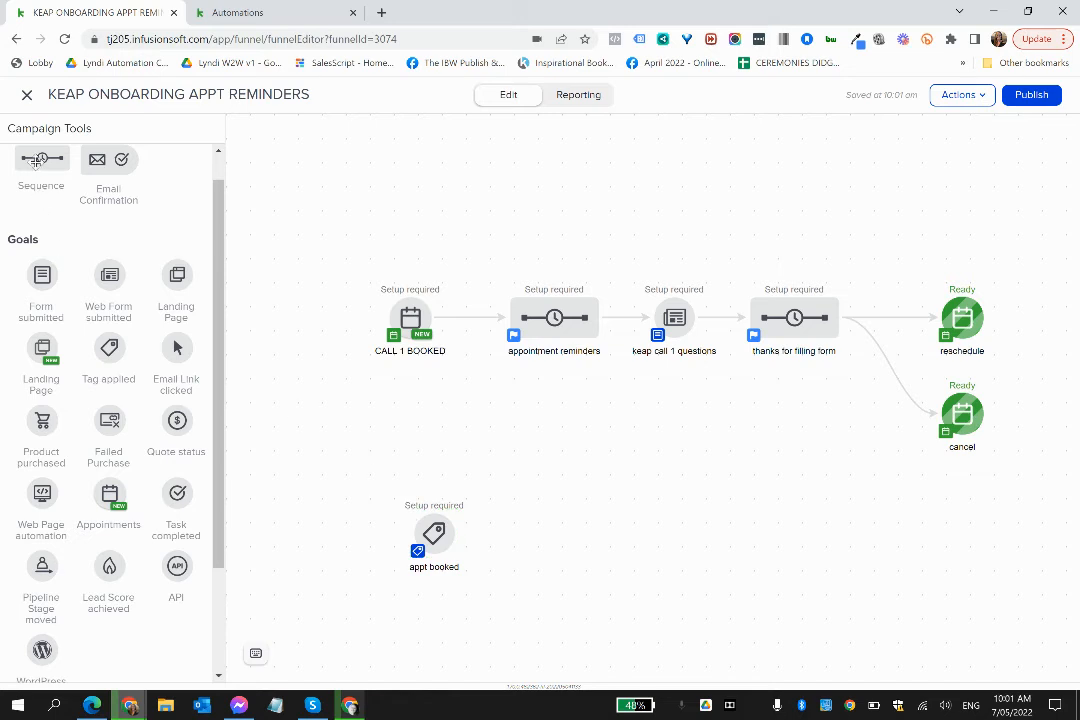
- Add a sequence named "sent text" beside the appt booked goal and connect the goal to it
{"action": "left_click_drag", "start_coordinate": [35, 160], "coordinate": [542, 507]}
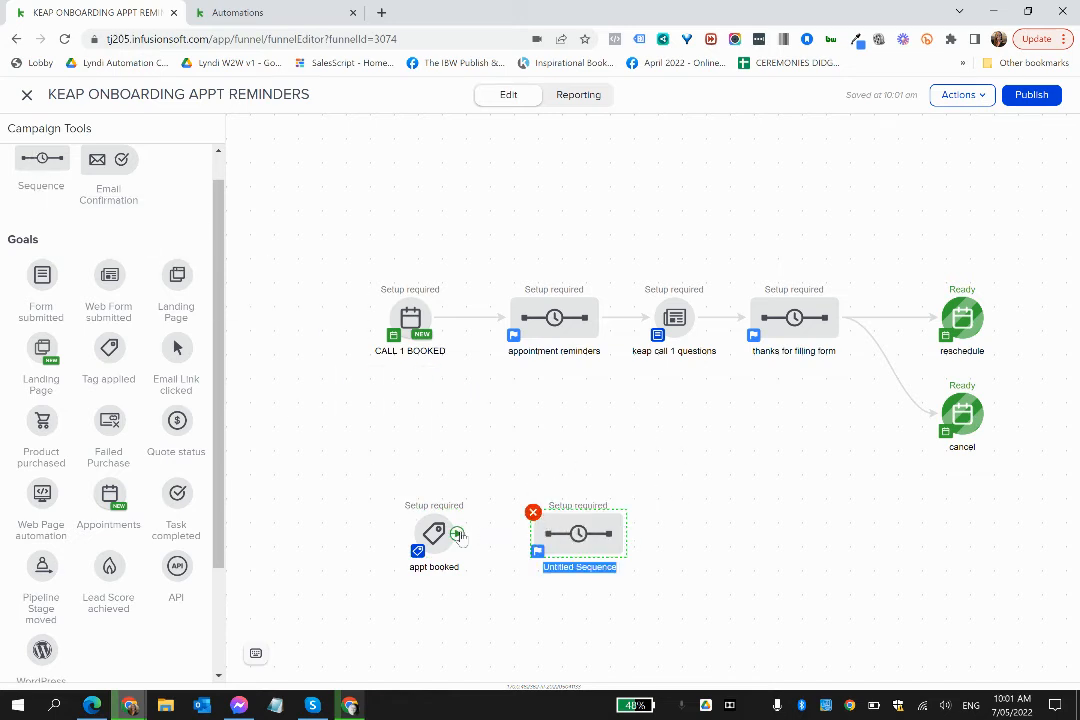
{"action": "type", "text": "ser"}
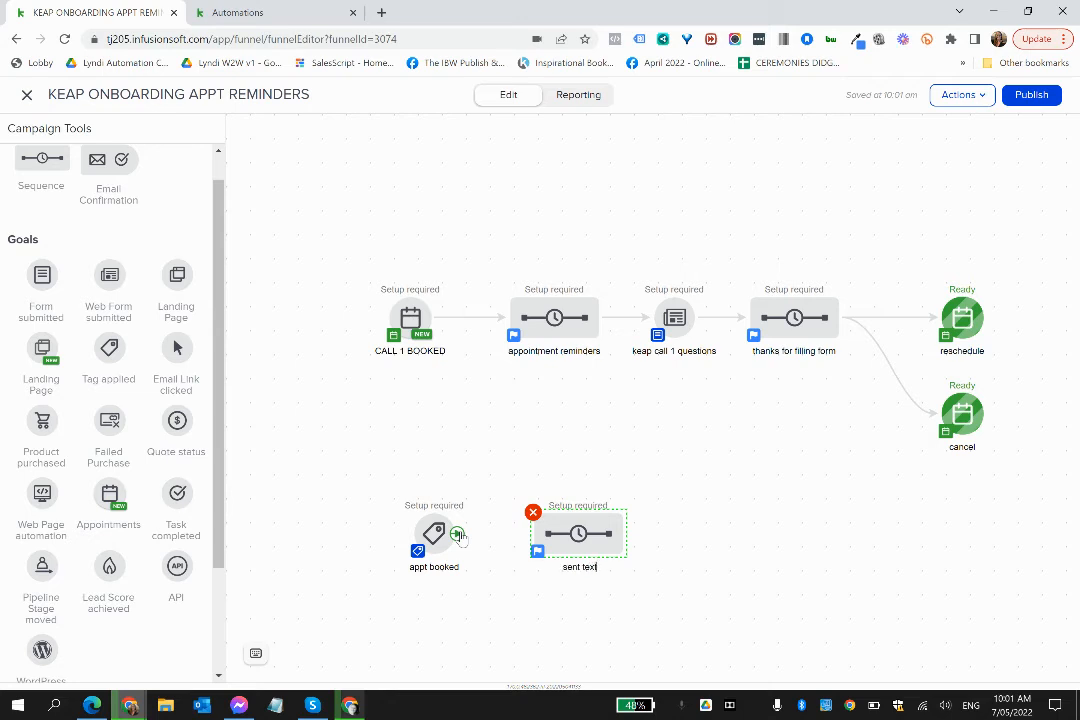
{"action": "left_click_drag", "start_coordinate": [456, 536], "coordinate": [575, 533]}
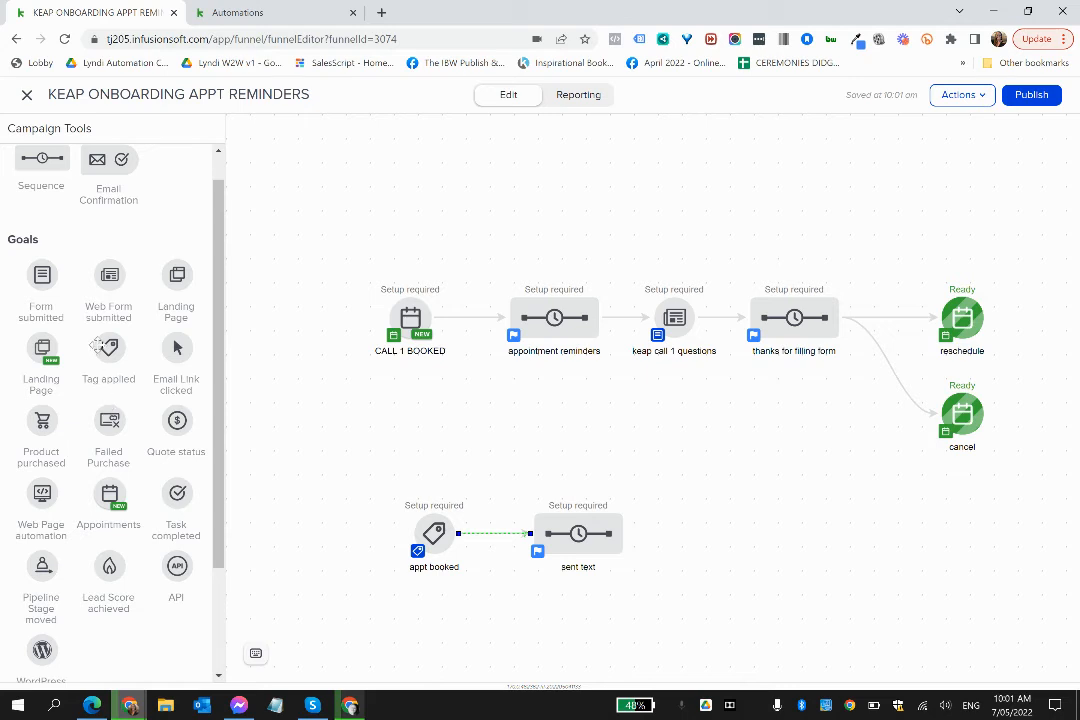
{"action": "left_click_drag", "start_coordinate": [109, 348], "coordinate": [62, 258]}
- Open the sent text sequence for editing and add an Apply/Remove Tag step after its start
{"action": "left_click", "coordinate": [604, 552]}
{"action": "right_click", "coordinate": [604, 552]}
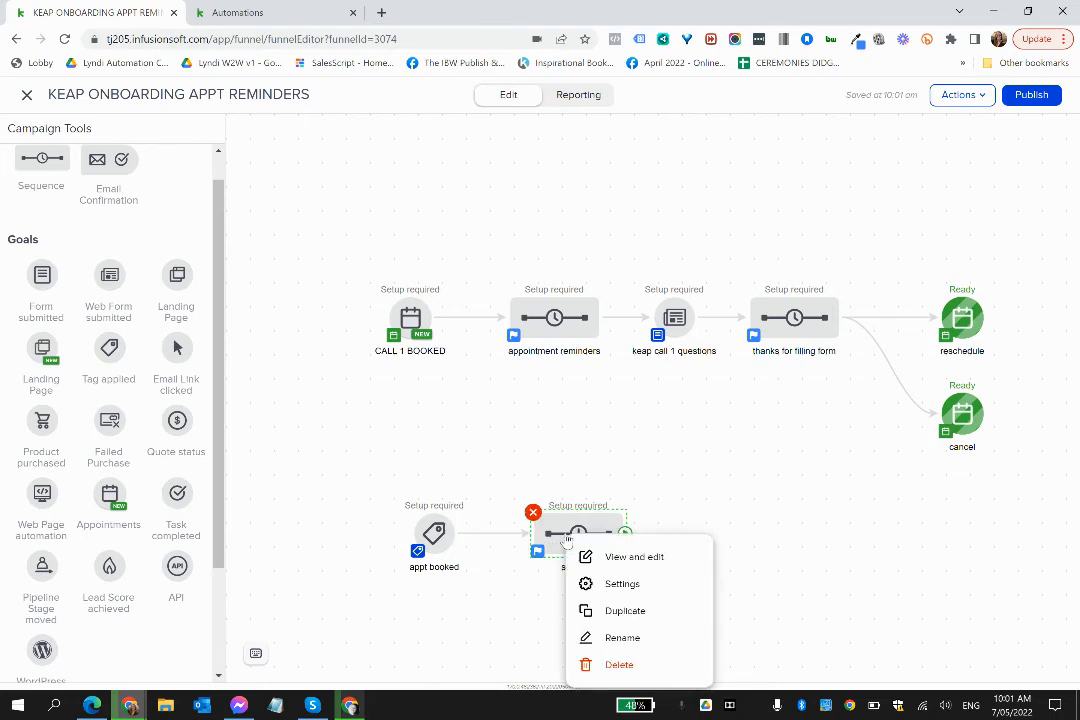
{"action": "left_click", "coordinate": [612, 566]}
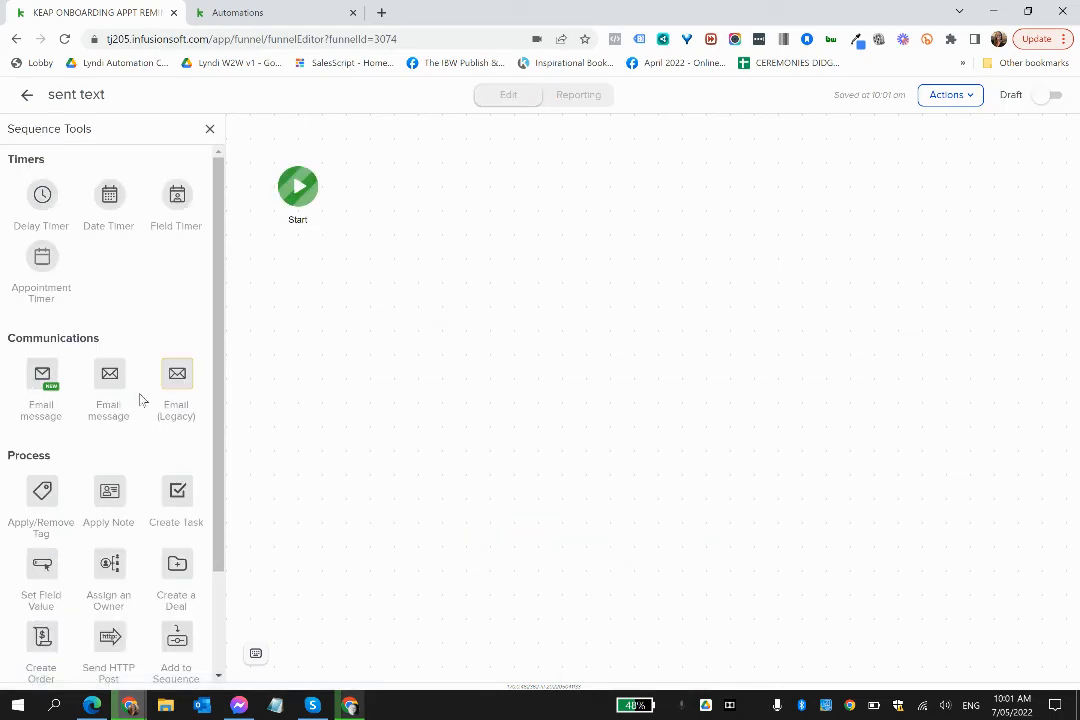
{"action": "left_click_drag", "start_coordinate": [45, 485], "coordinate": [391, 183]}
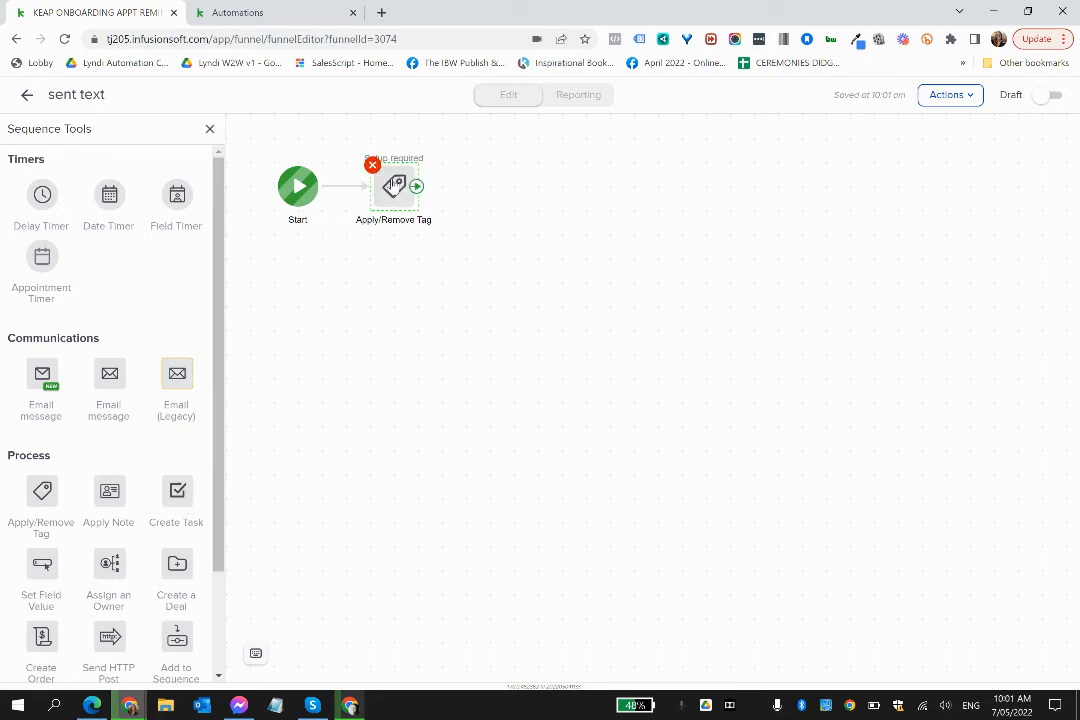
- Try configuring the tag step to remove a tag, searching the tags for "trigger", and close it without saving
{"action": "left_click", "coordinate": [395, 185]}
{"action": "left_click", "coordinate": [436, 202]}
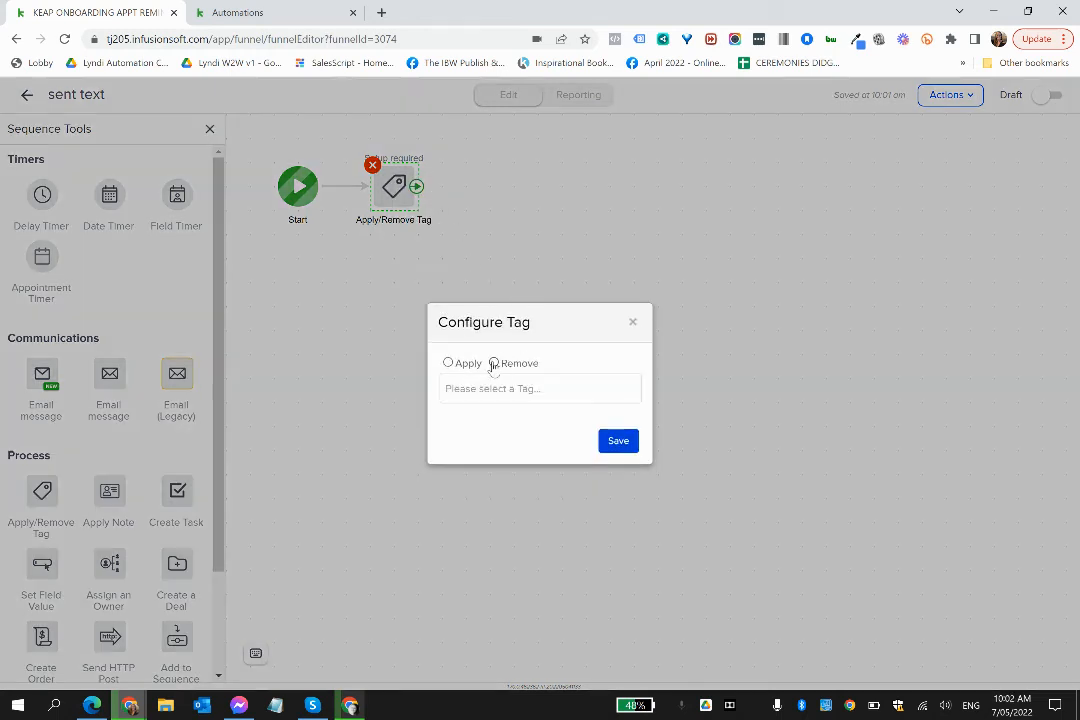
{"action": "left_click", "coordinate": [483, 391]}
{"action": "type", "text": "t"}
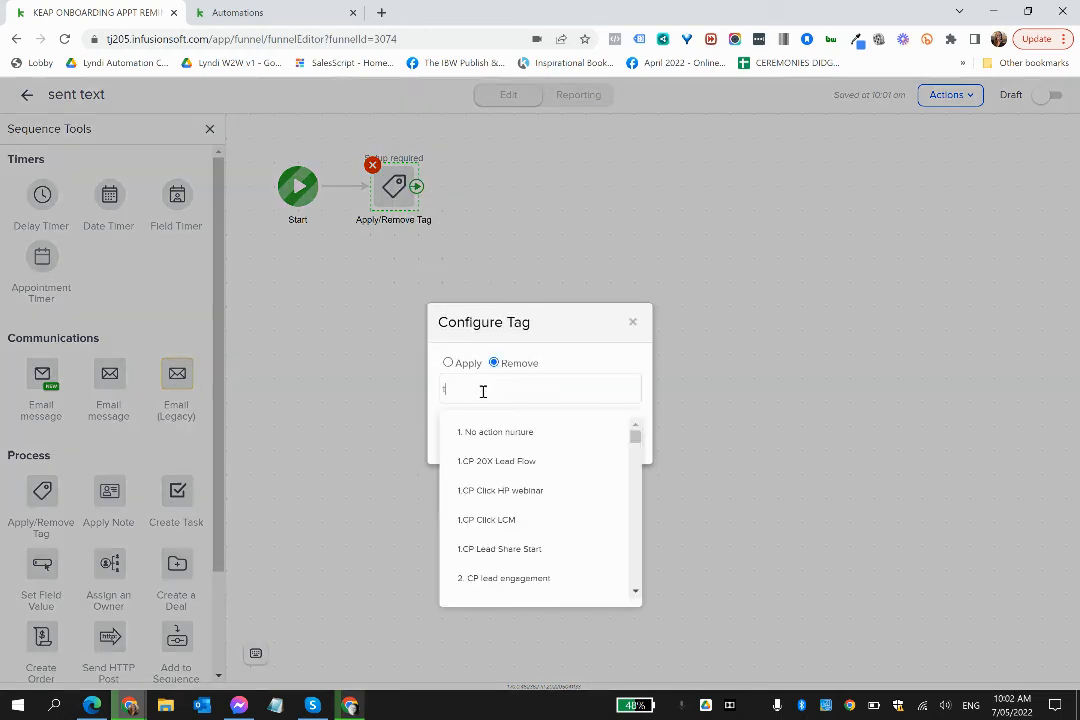
{"action": "type", "text": "rigger"}
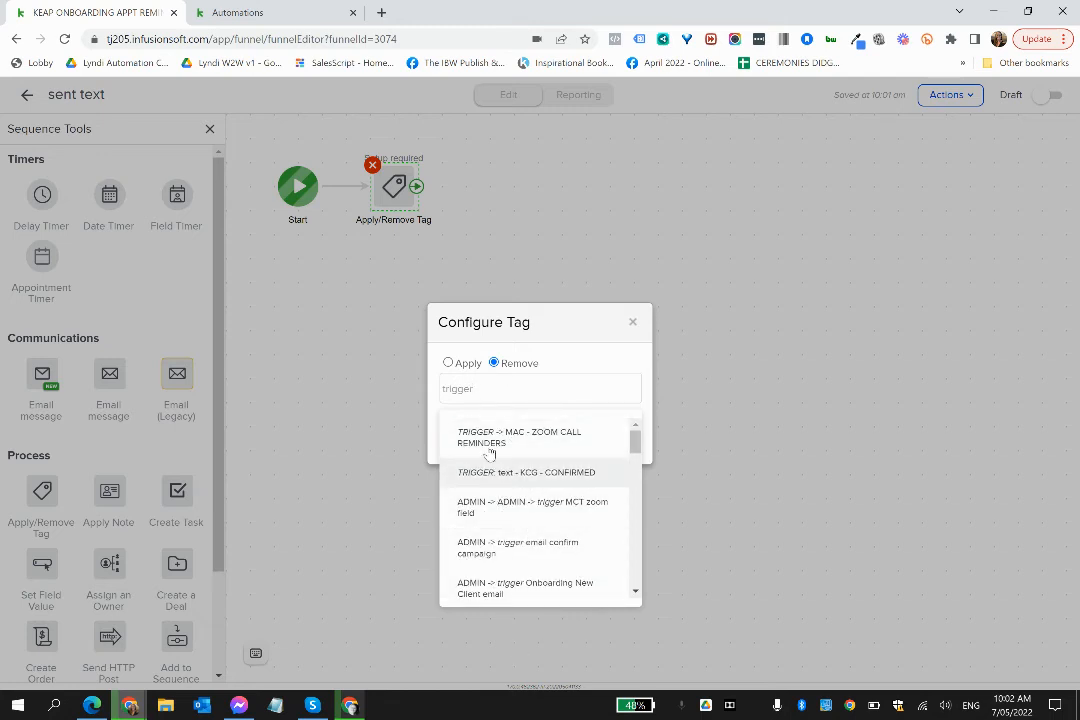
{"action": "left_click", "coordinate": [562, 325]}
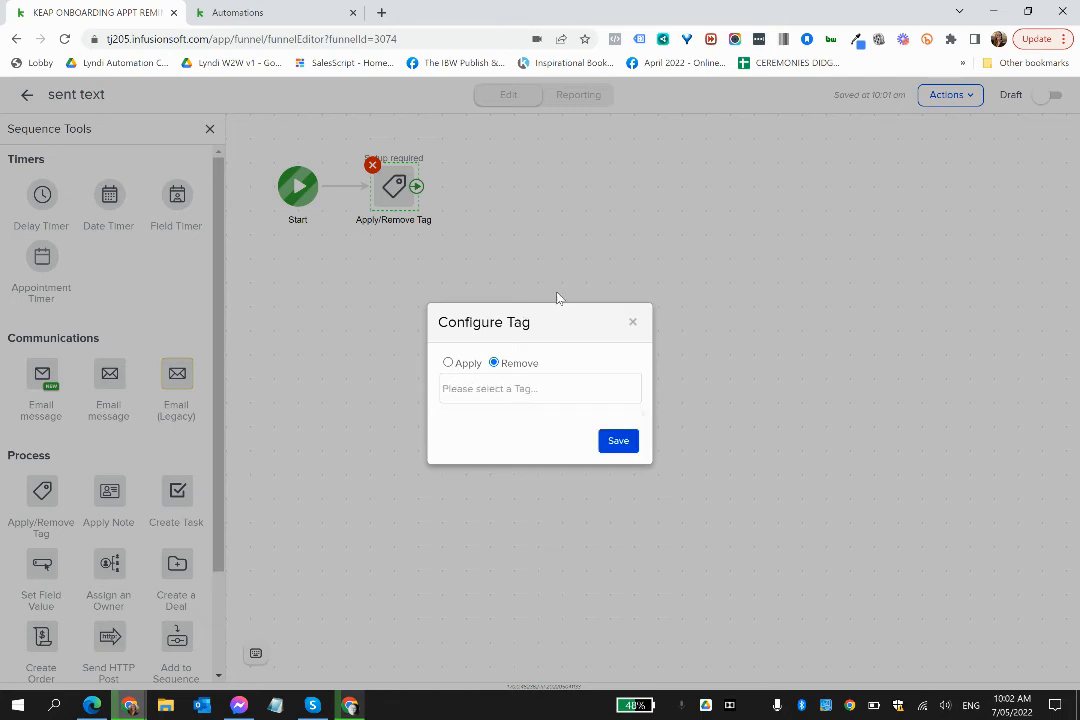
{"action": "left_click", "coordinate": [633, 324]}
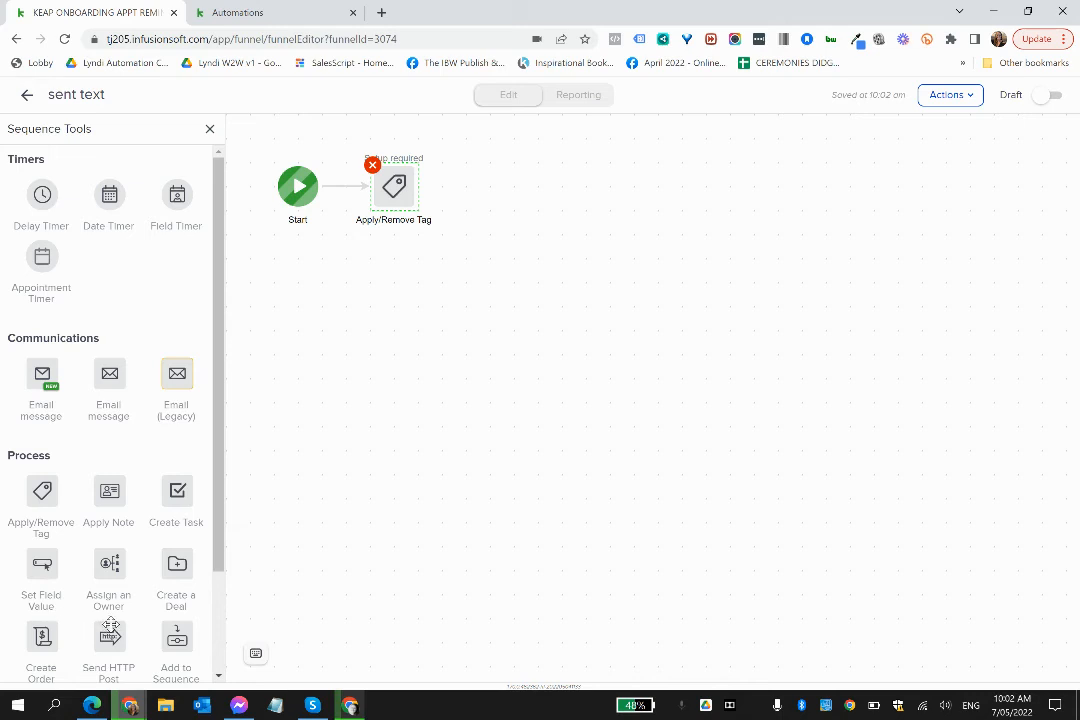
- Add a Send HTTP Post after the tag step, then return to the campaign and align the appt booked row beneath the first two items
{"action": "left_click_drag", "start_coordinate": [110, 630], "coordinate": [494, 189]}
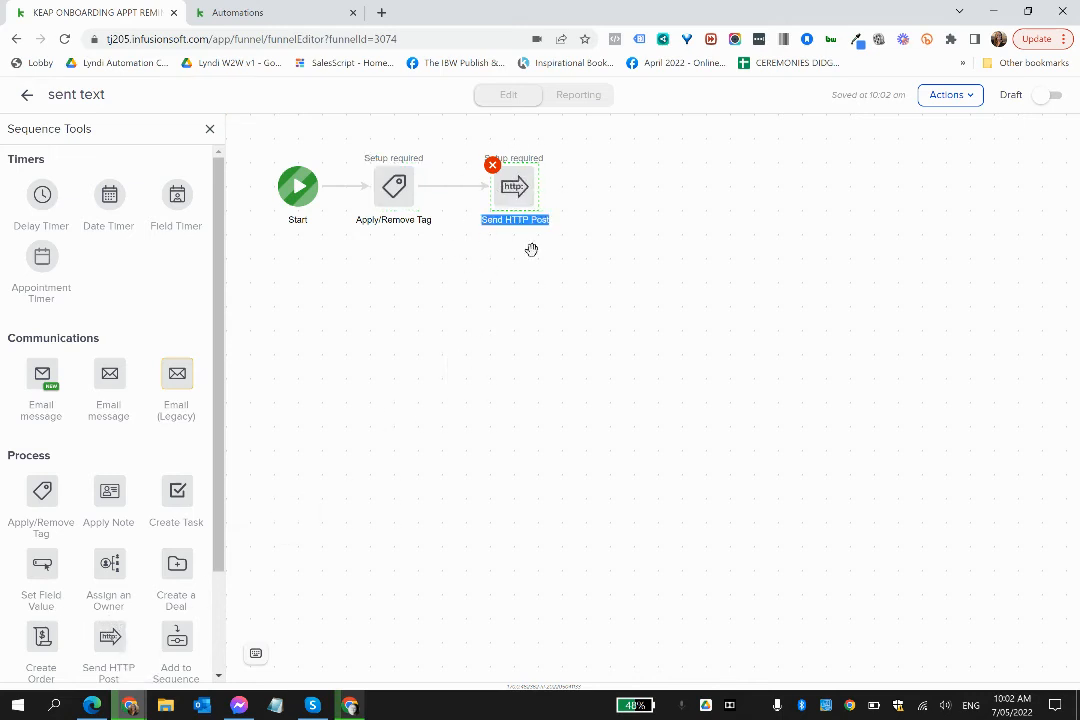
{"action": "left_click", "coordinate": [27, 97]}
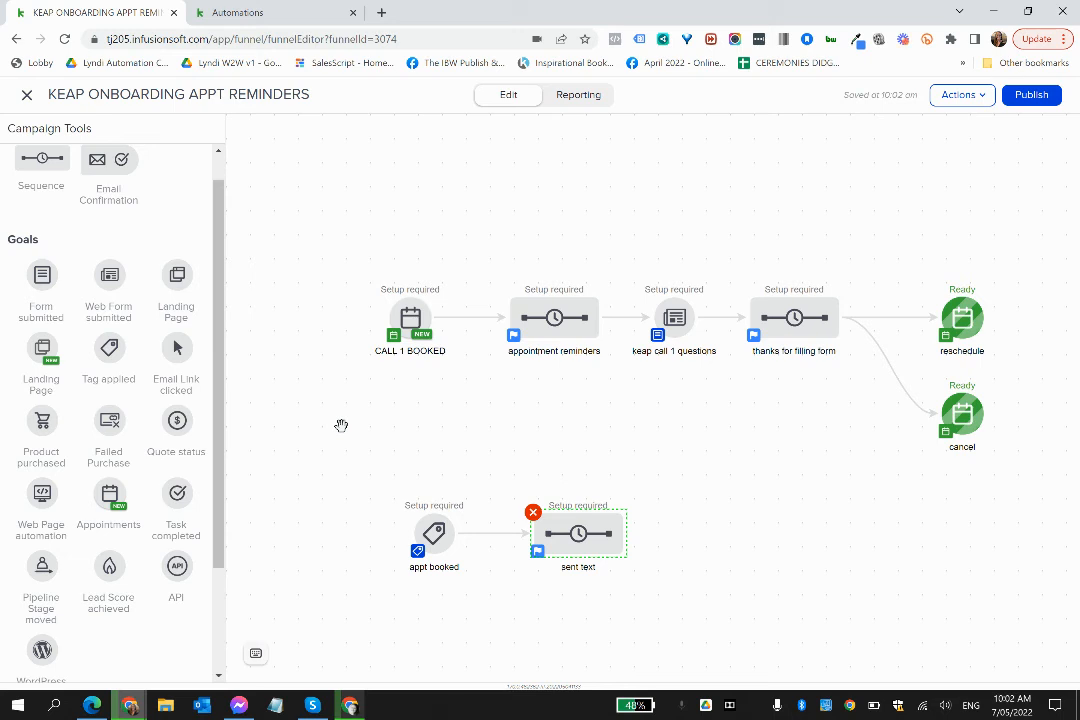
{"action": "left_click_drag", "start_coordinate": [431, 535], "coordinate": [409, 537]}
{"action": "left_click_drag", "start_coordinate": [578, 536], "coordinate": [550, 540]}
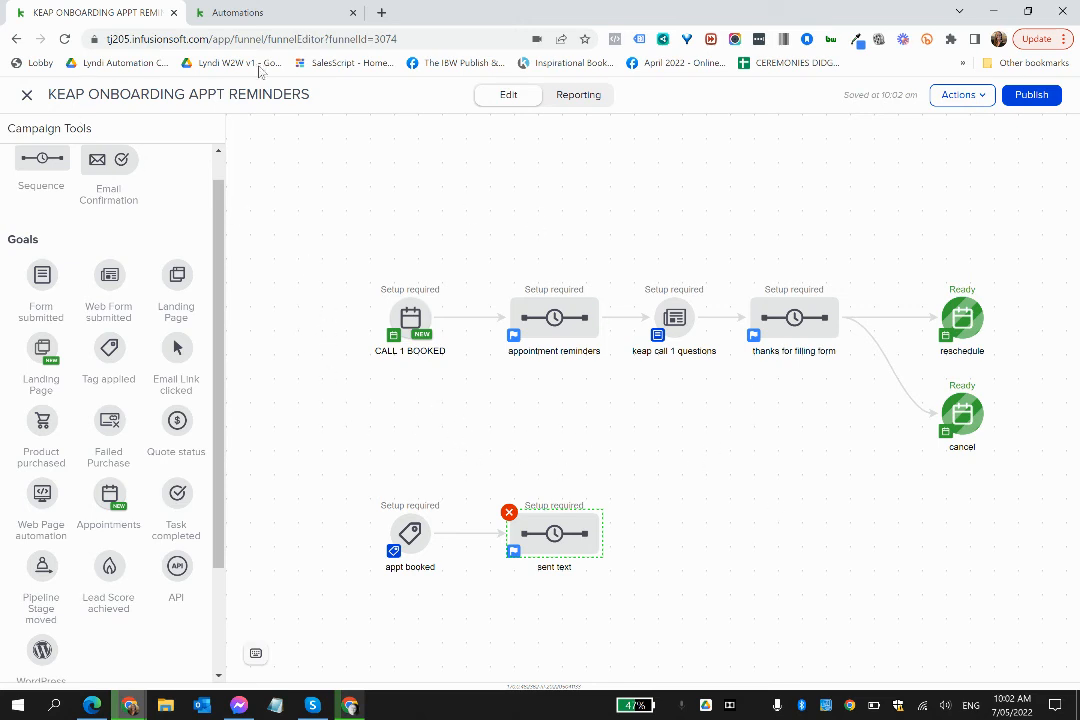
- Switch to the easy automations and discard the unpublished changes of Keap kickstart call 1
{"action": "left_click", "coordinate": [300, 20]}
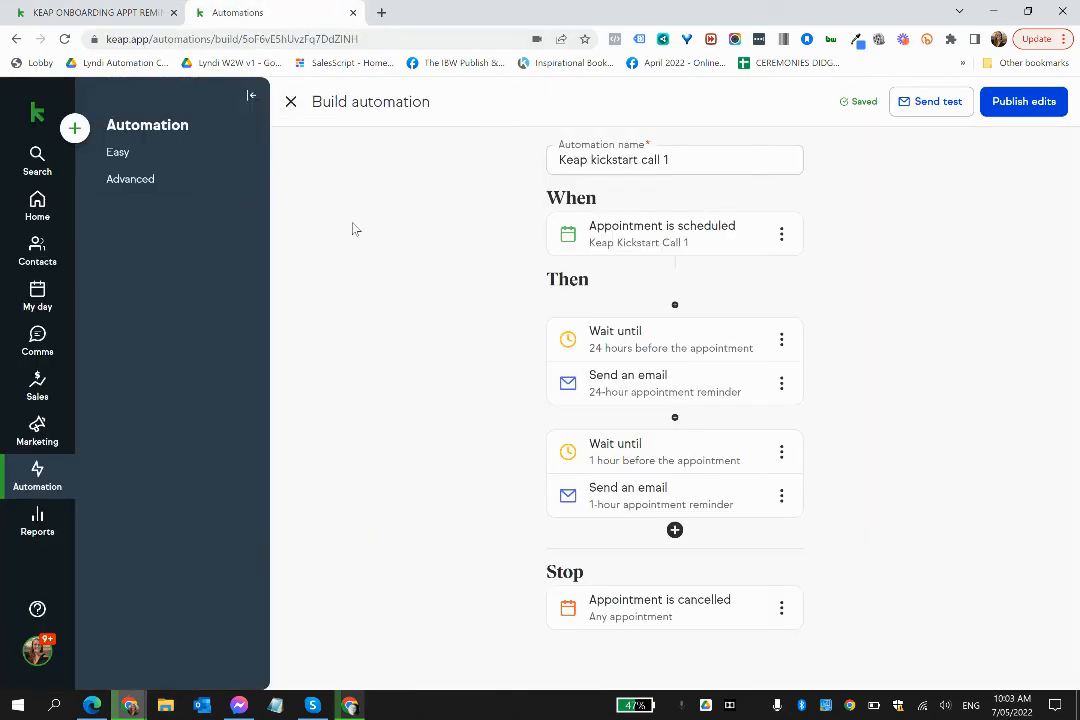
{"action": "left_click", "coordinate": [121, 153]}
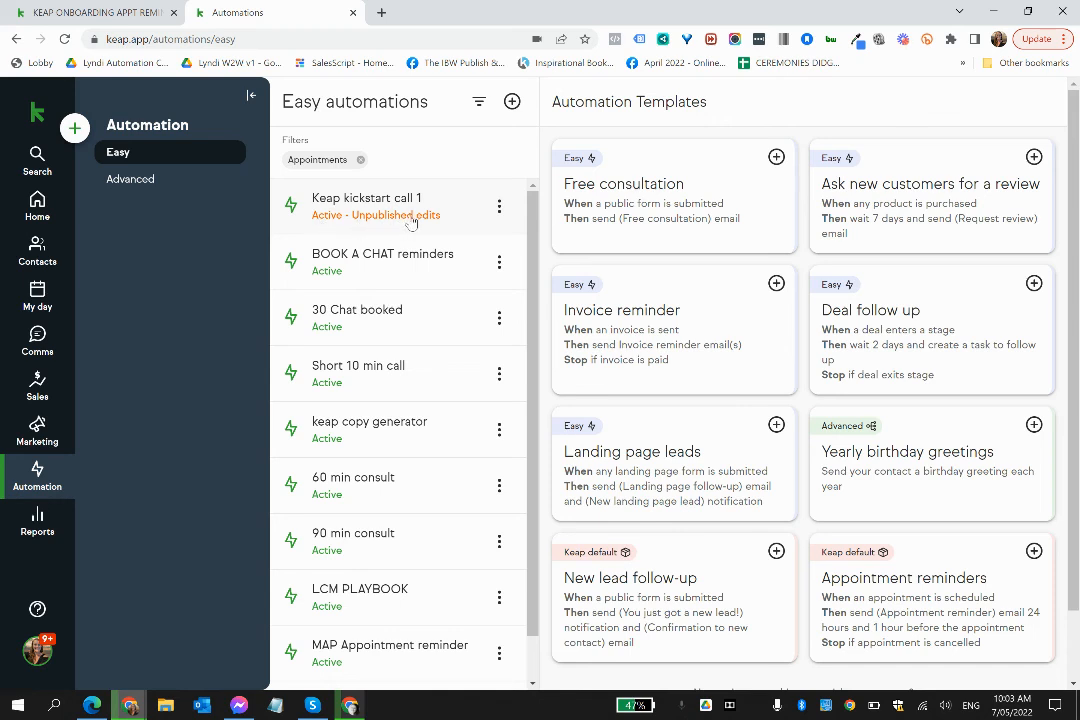
{"action": "mouse_move", "coordinate": [411, 222]}
{"action": "left_click", "coordinate": [500, 208]}
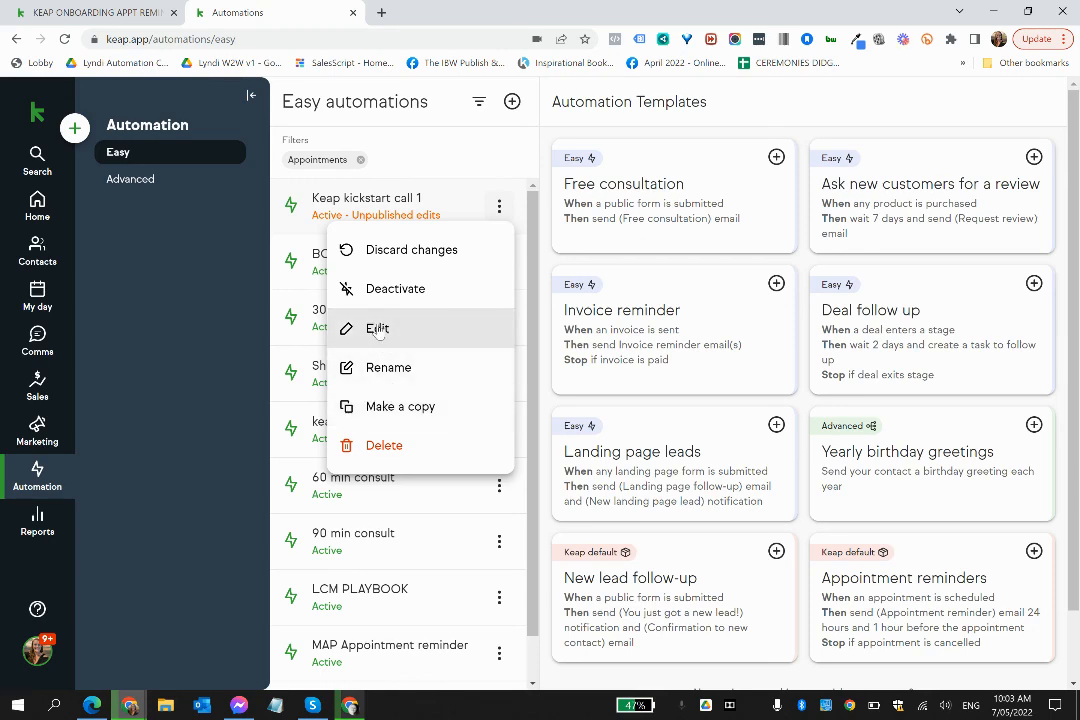
{"action": "left_click", "coordinate": [403, 249]}
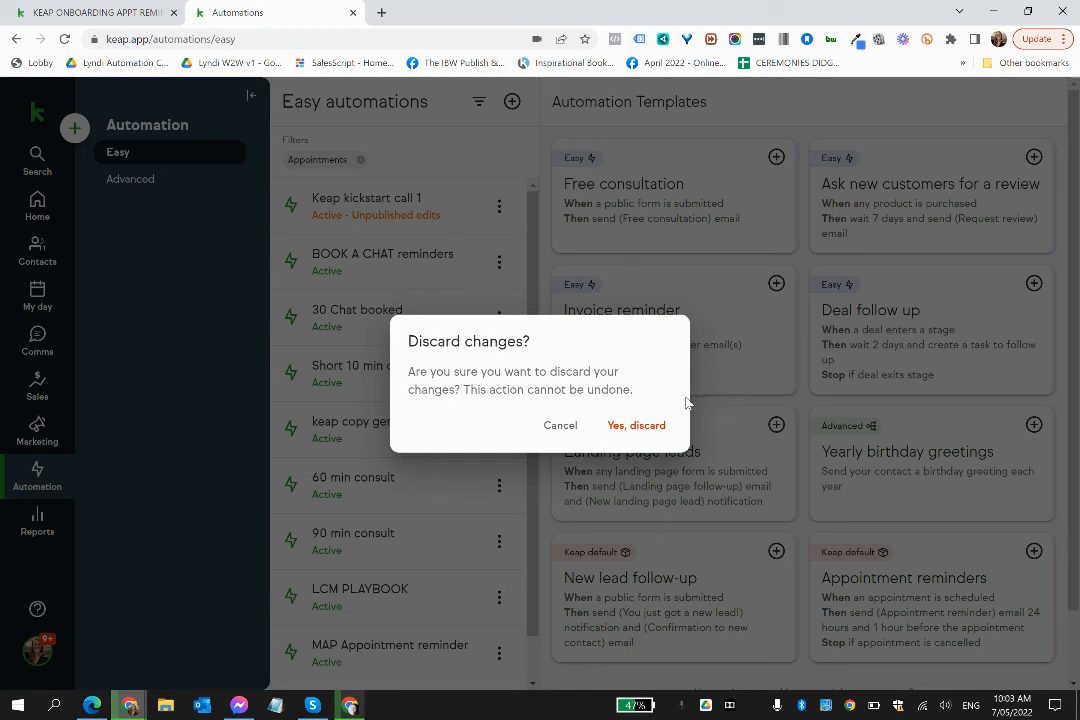
{"action": "left_click", "coordinate": [643, 428]}
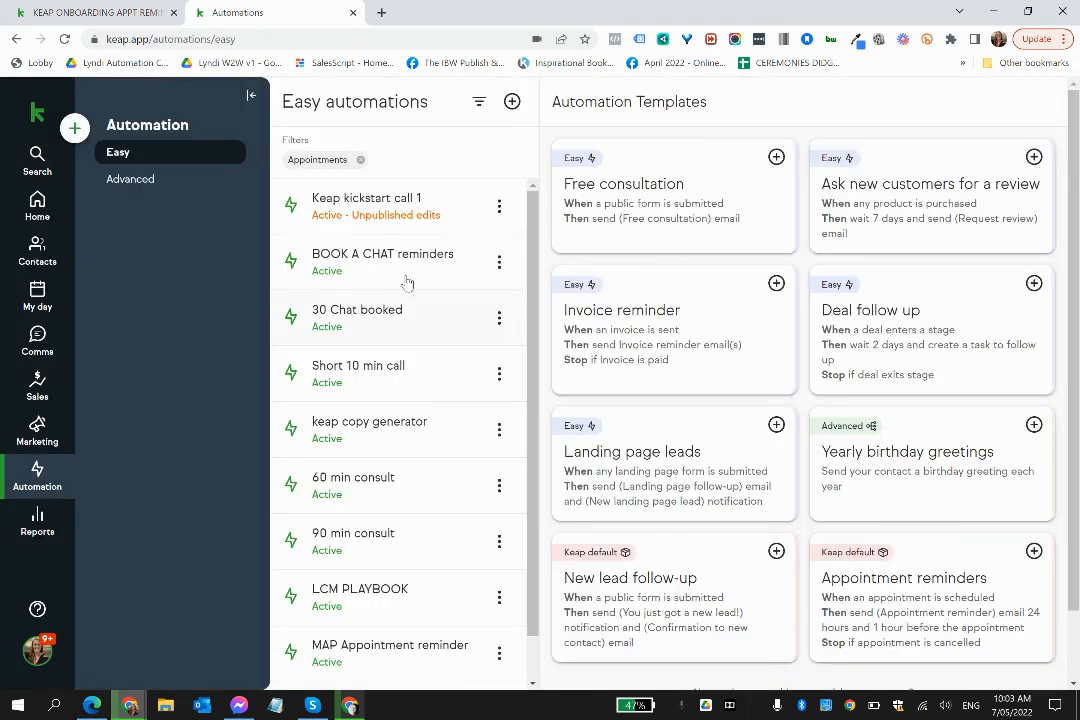
- Edit the Keap kickstart call 1 automation and turn on the signature in its 24-hour appointment reminder email
{"action": "left_click", "coordinate": [500, 208]}
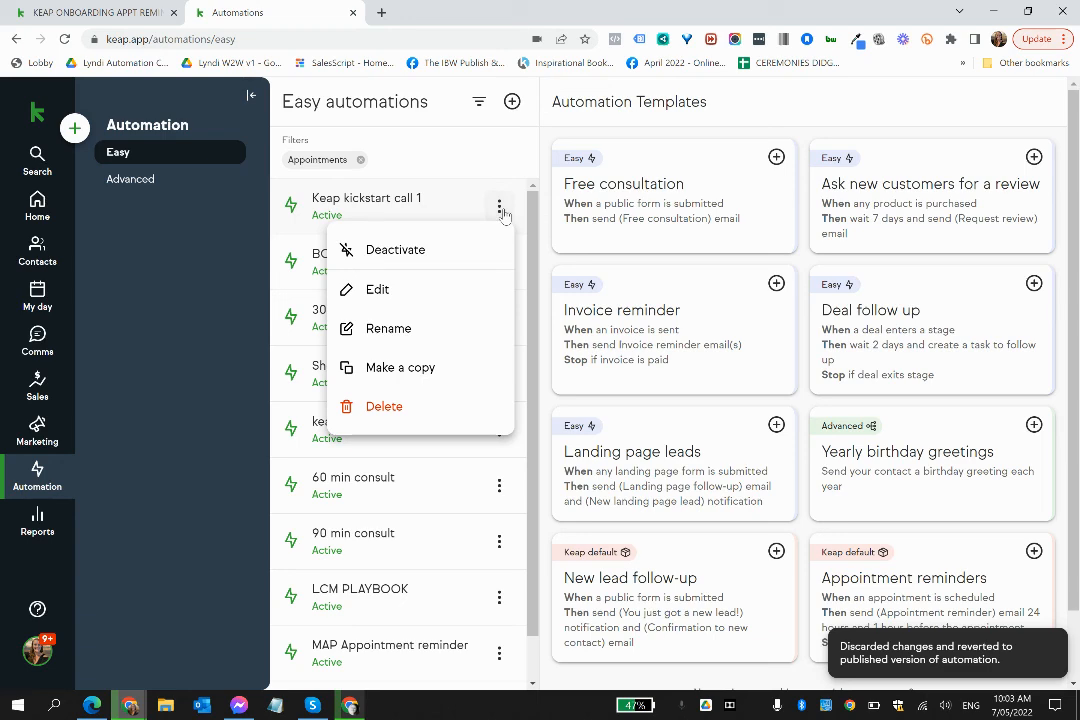
{"action": "left_click", "coordinate": [377, 290]}
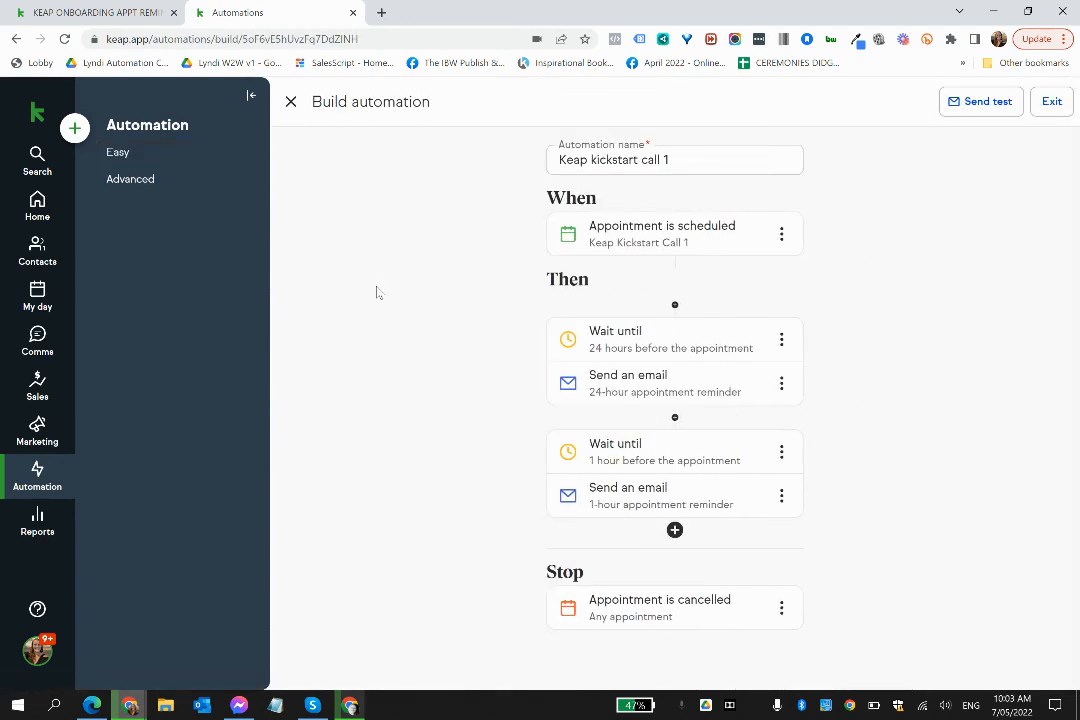
{"action": "left_click", "coordinate": [705, 393]}
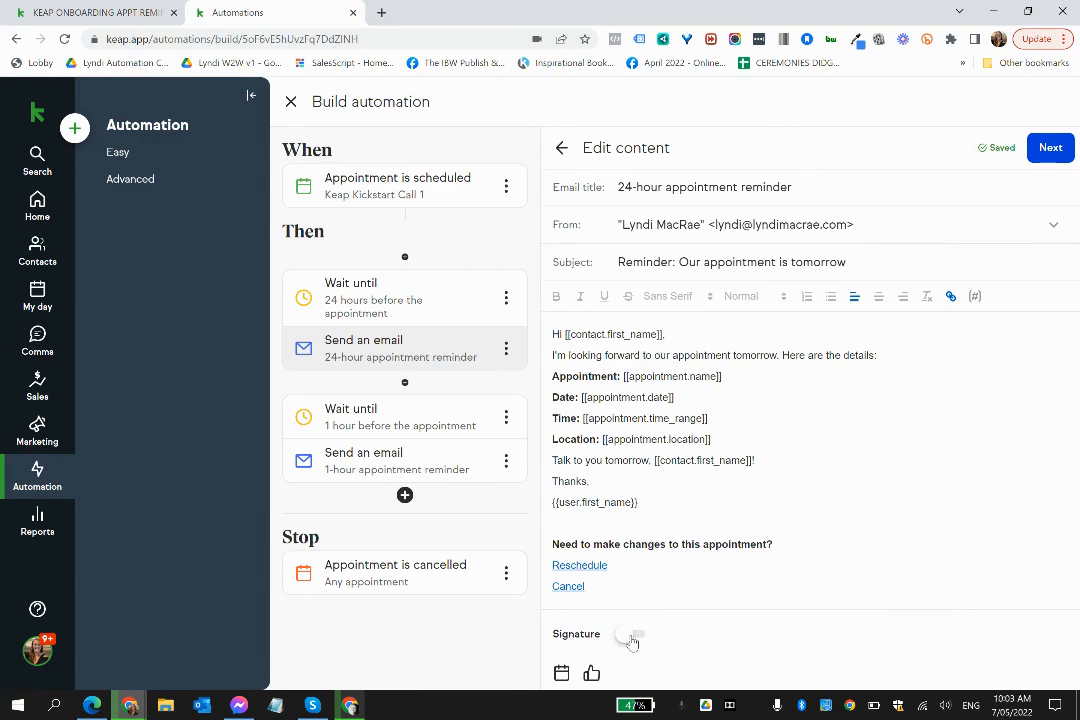
{"action": "left_click", "coordinate": [630, 637]}
{"action": "scroll", "coordinate": [740, 526], "scroll_direction": "down", "scroll_amount": 2}
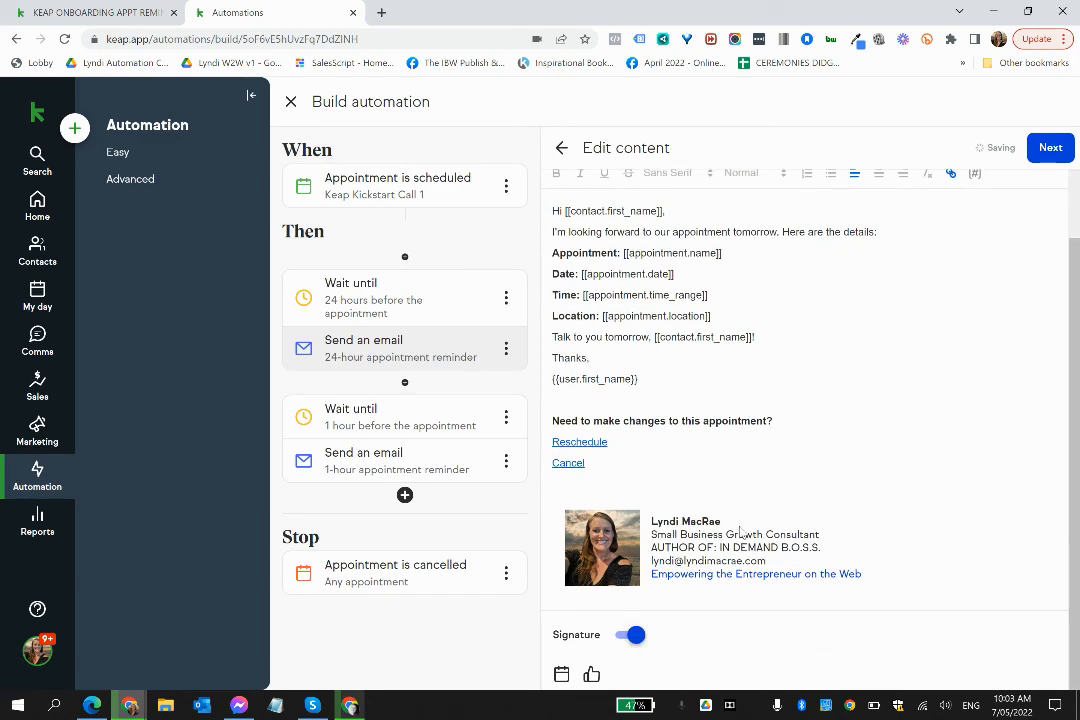
{"action": "scroll", "coordinate": [714, 400], "scroll_direction": "up", "scroll_amount": 2}
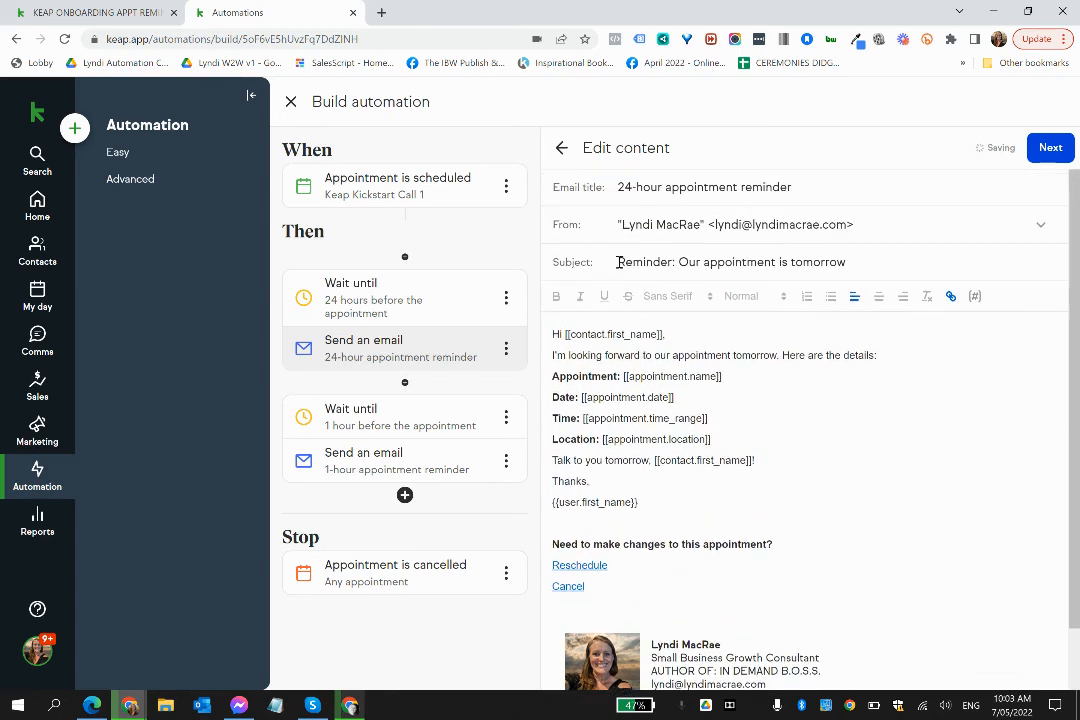
- Prefix the 24-hour reminder email's subject with "[IN2WEB]"
{"action": "left_click", "coordinate": [619, 260]}
{"action": "type", "text": "IN2WEB"}
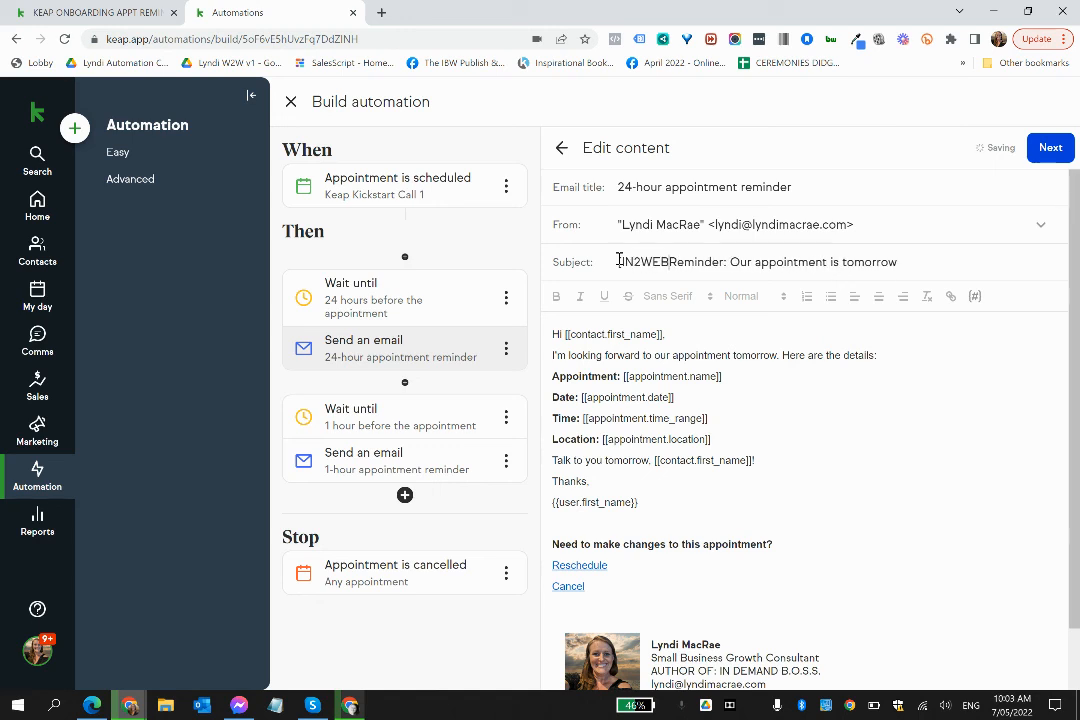
{"action": "type", "text": "]"}
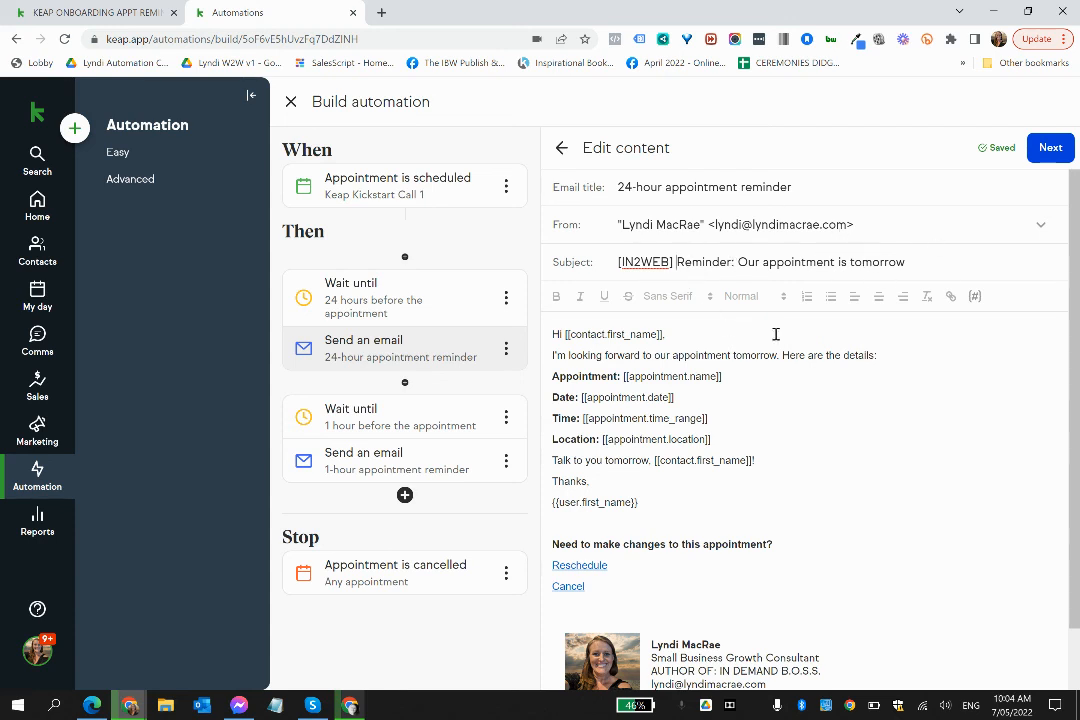
- Accept the 24-hour reminder email and its existing delay, then publish the automation's edits and dismiss the confirmation
{"action": "left_click", "coordinate": [1050, 150]}
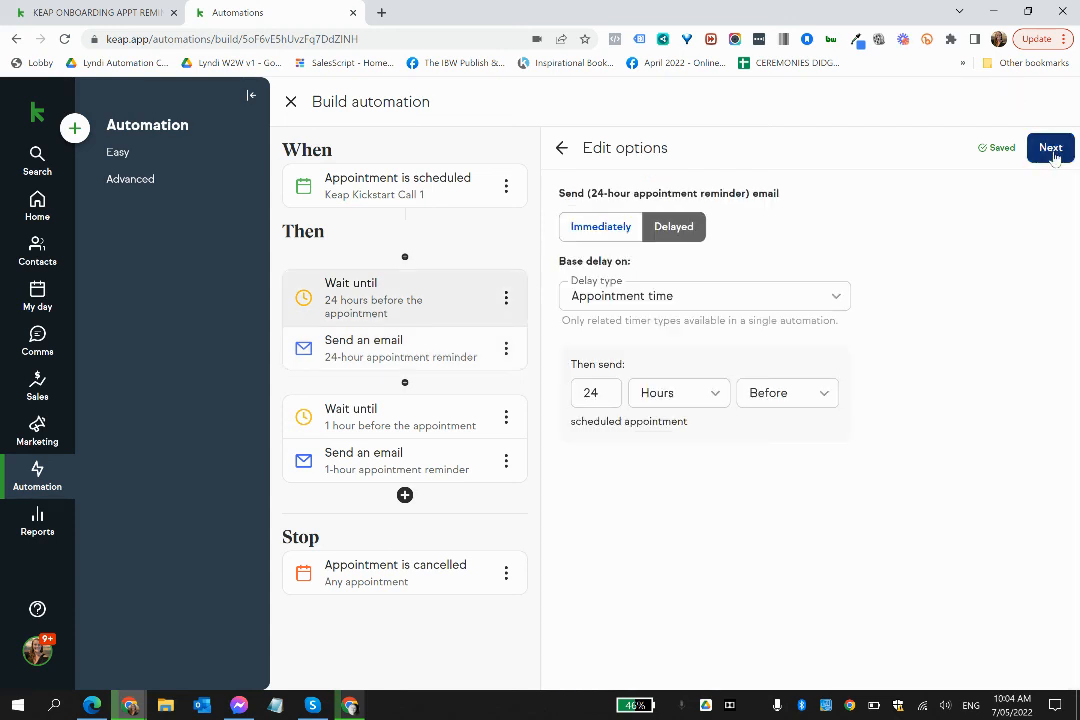
{"action": "left_click", "coordinate": [1051, 150]}
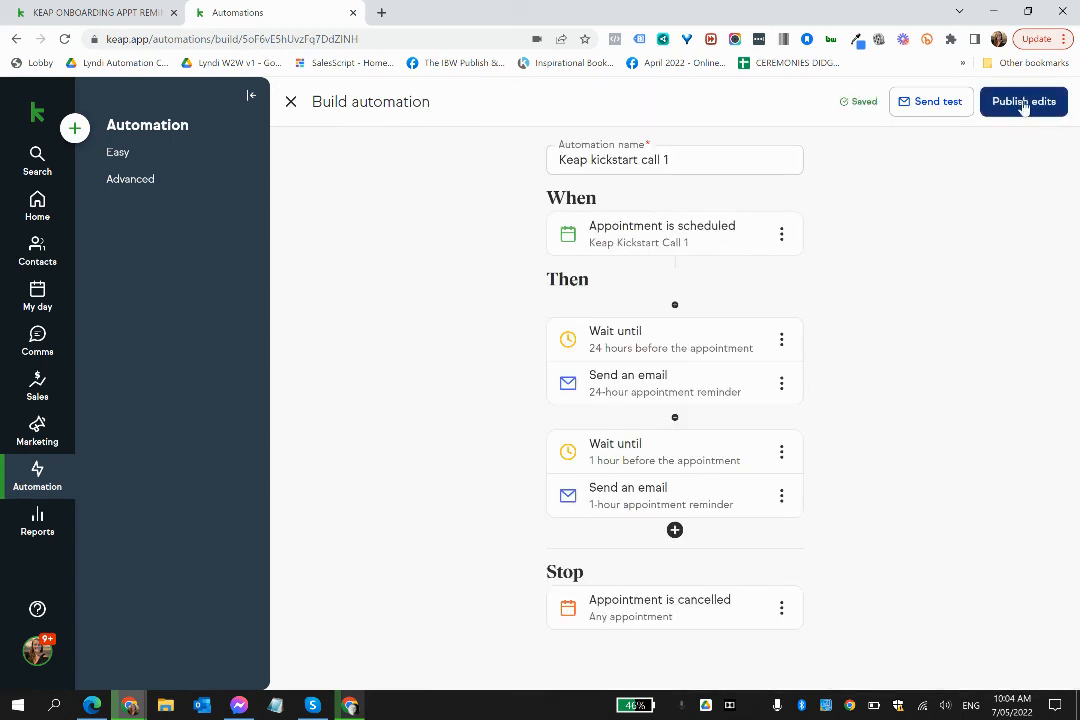
{"action": "left_click", "coordinate": [1024, 104]}
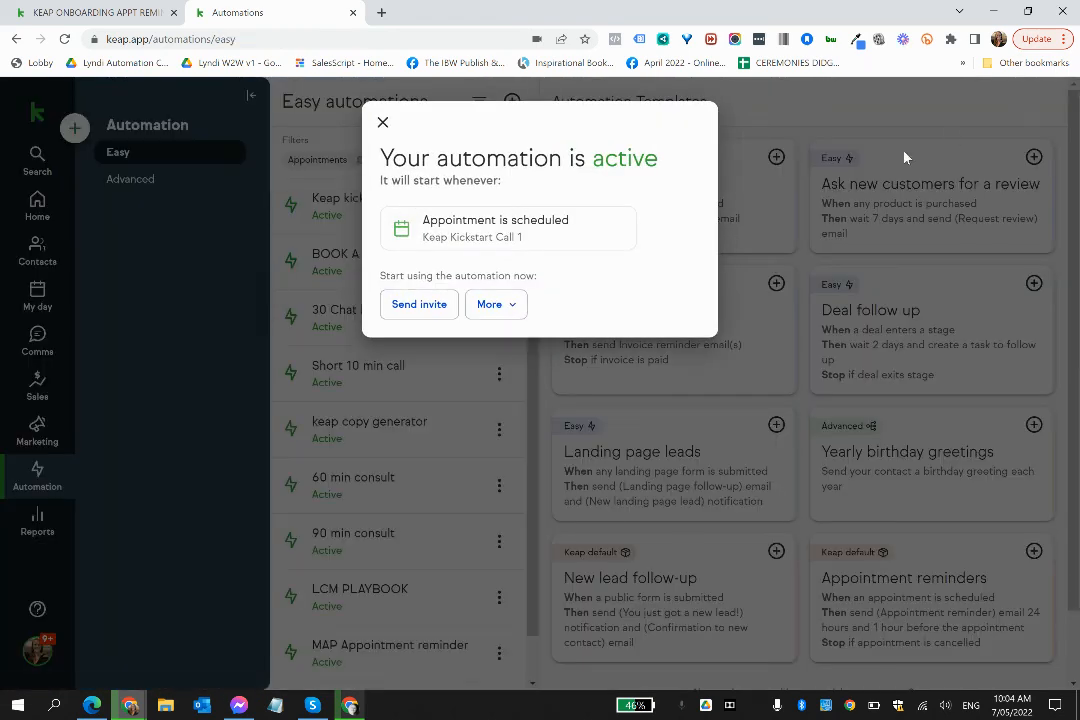
{"action": "left_click", "coordinate": [382, 123]}
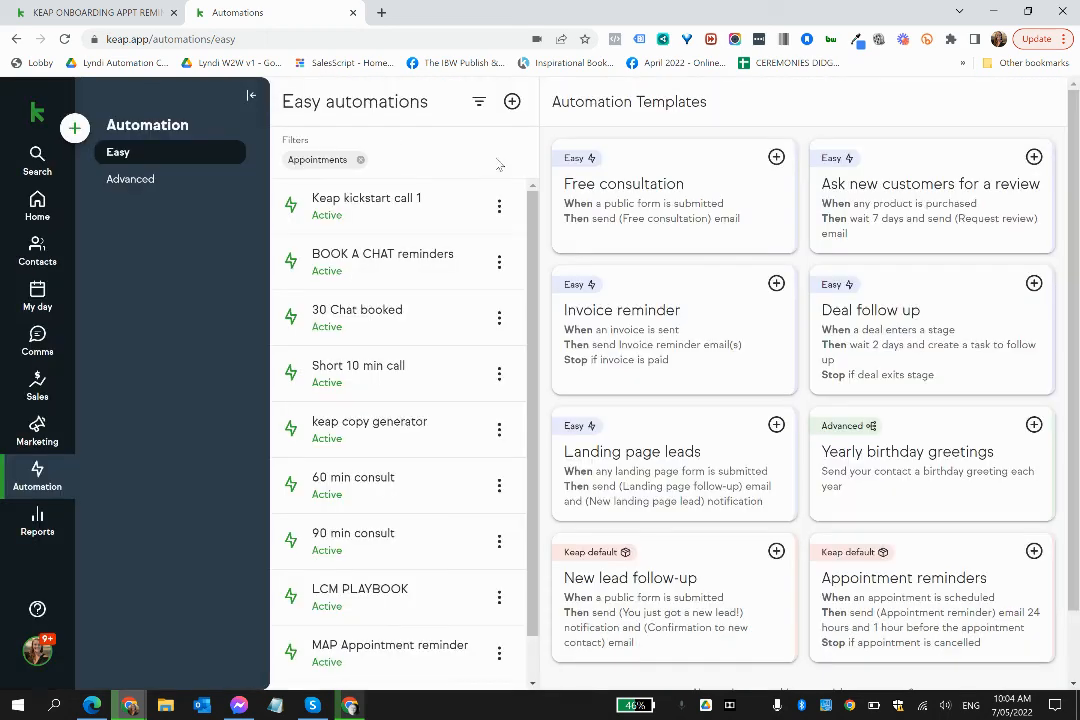